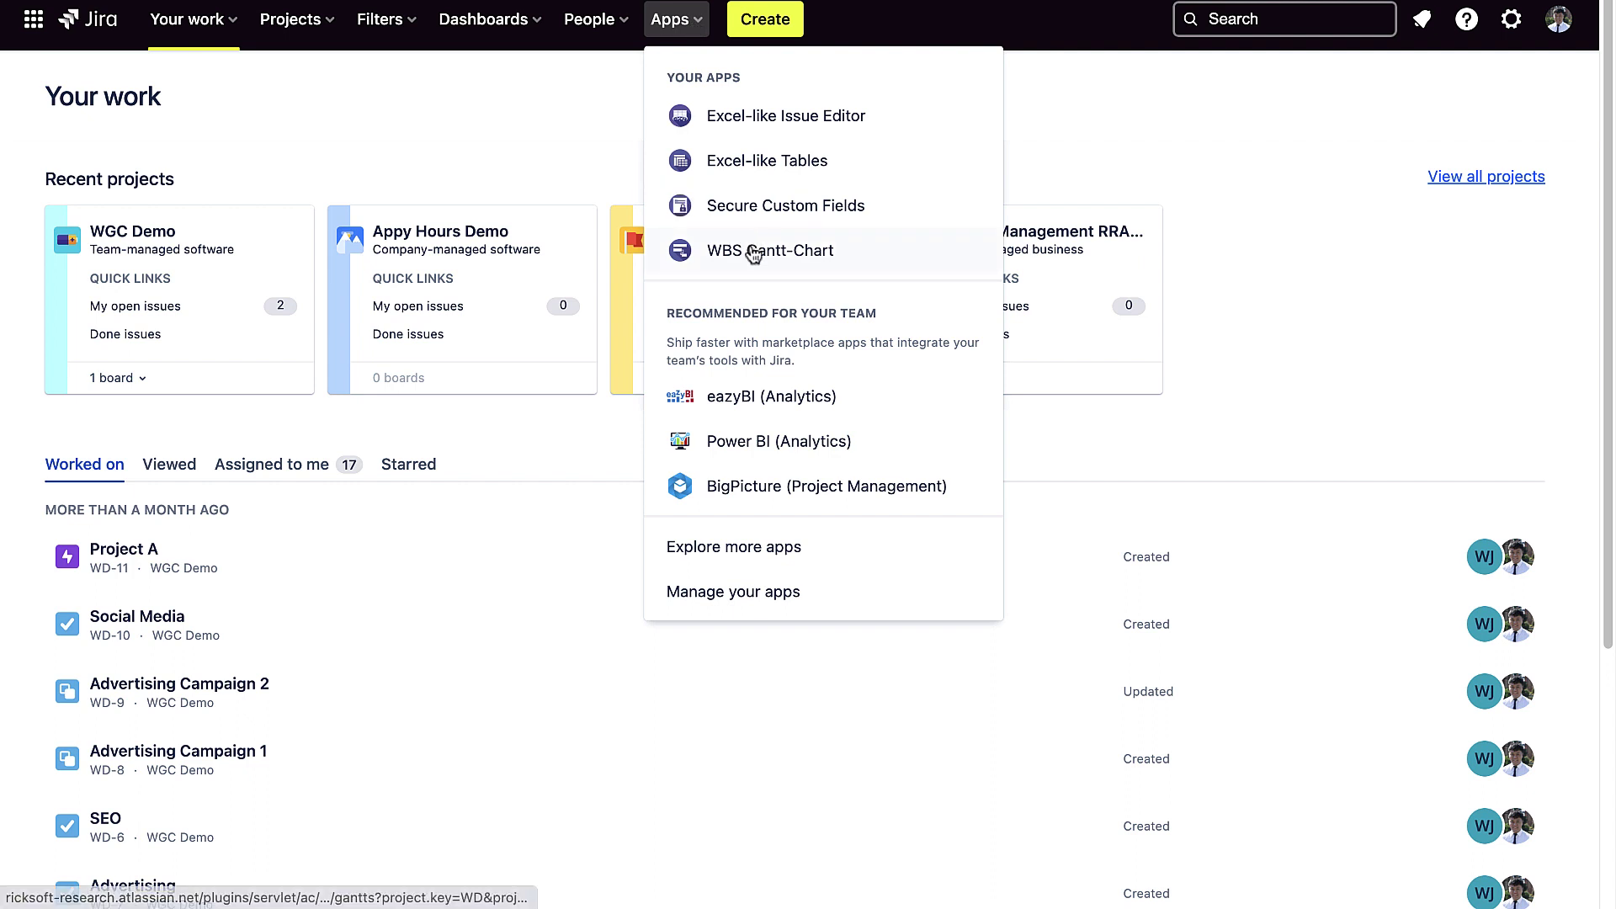
Open the WBS Gantt-Chart Gantts list from Jira's Apps menu.
click(750, 245)
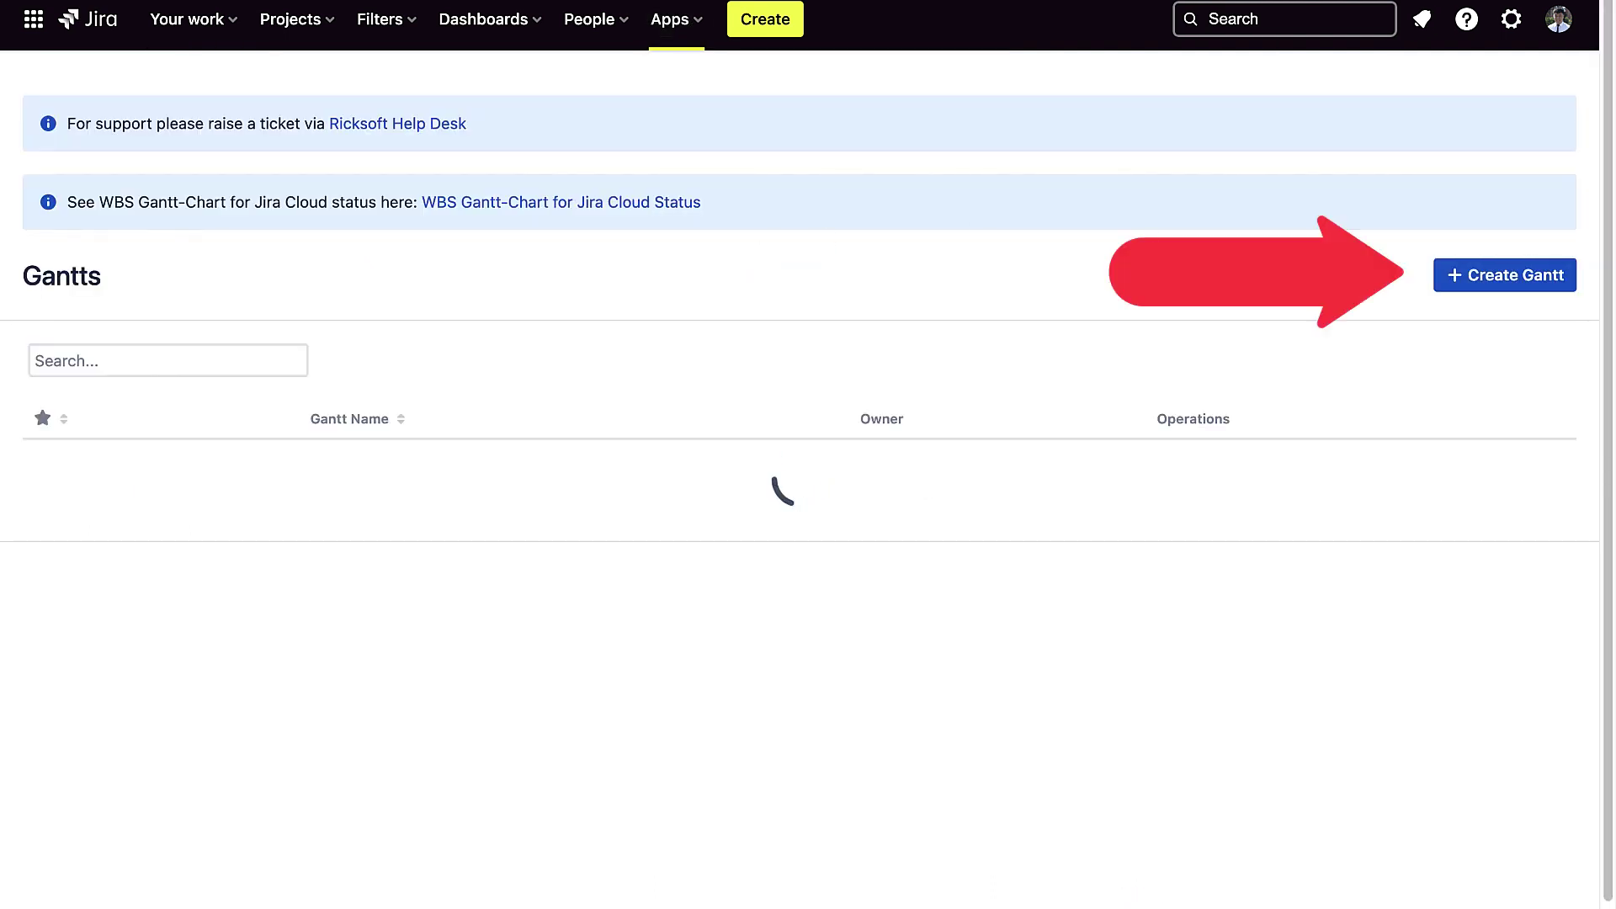
Create a Gantt named Demo from projects, using the WGC Demo(WD) project.
click(1497, 280)
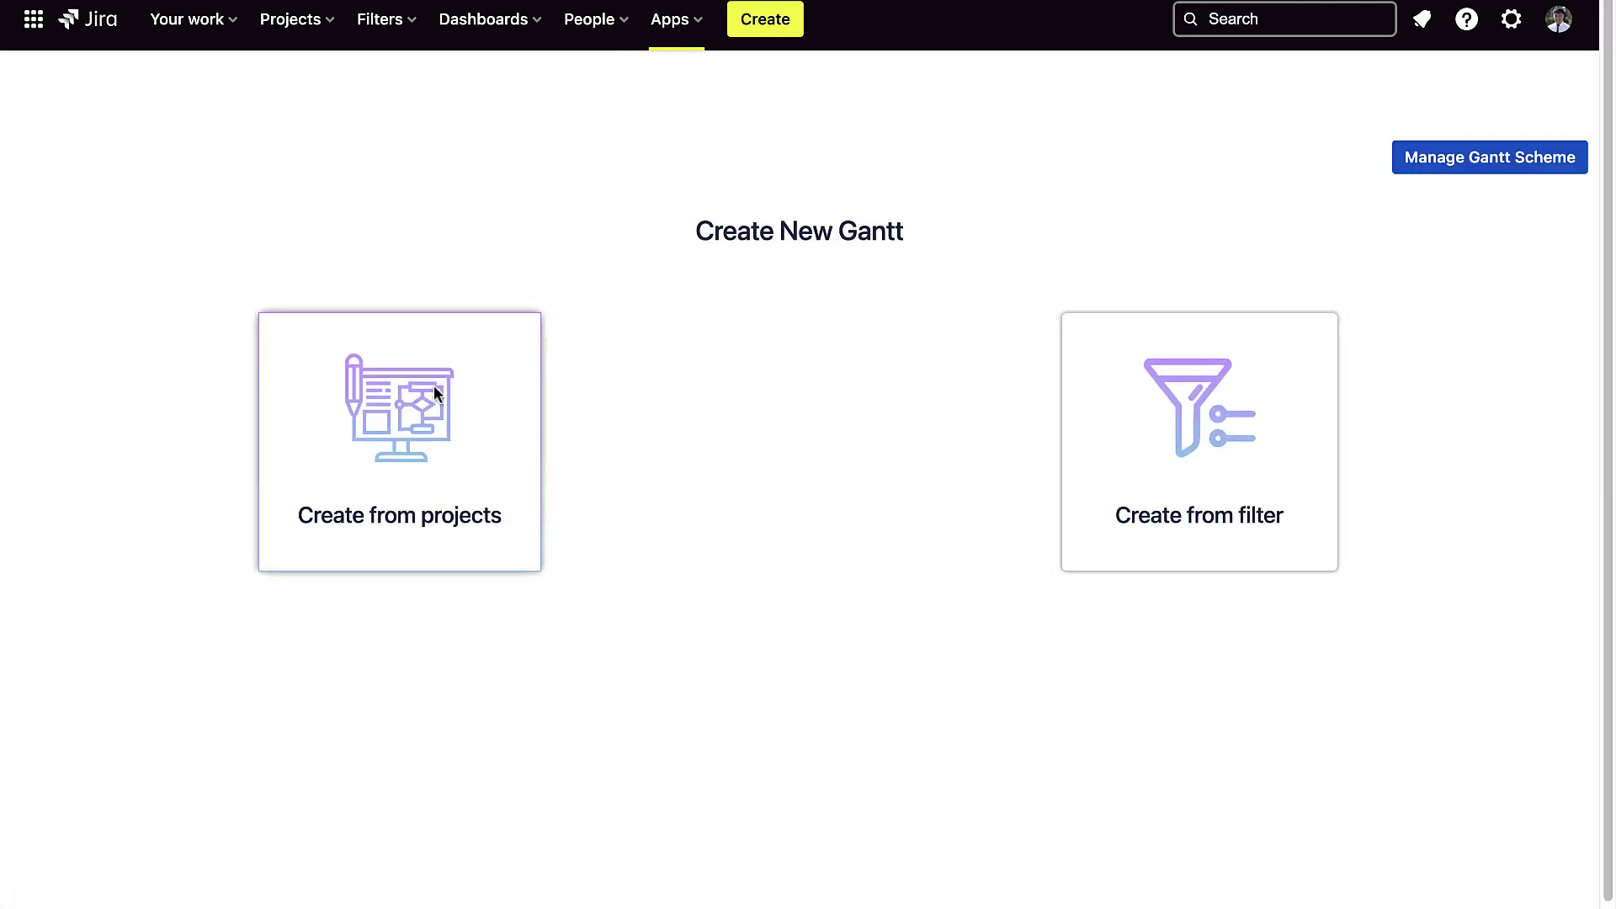
click(422, 416)
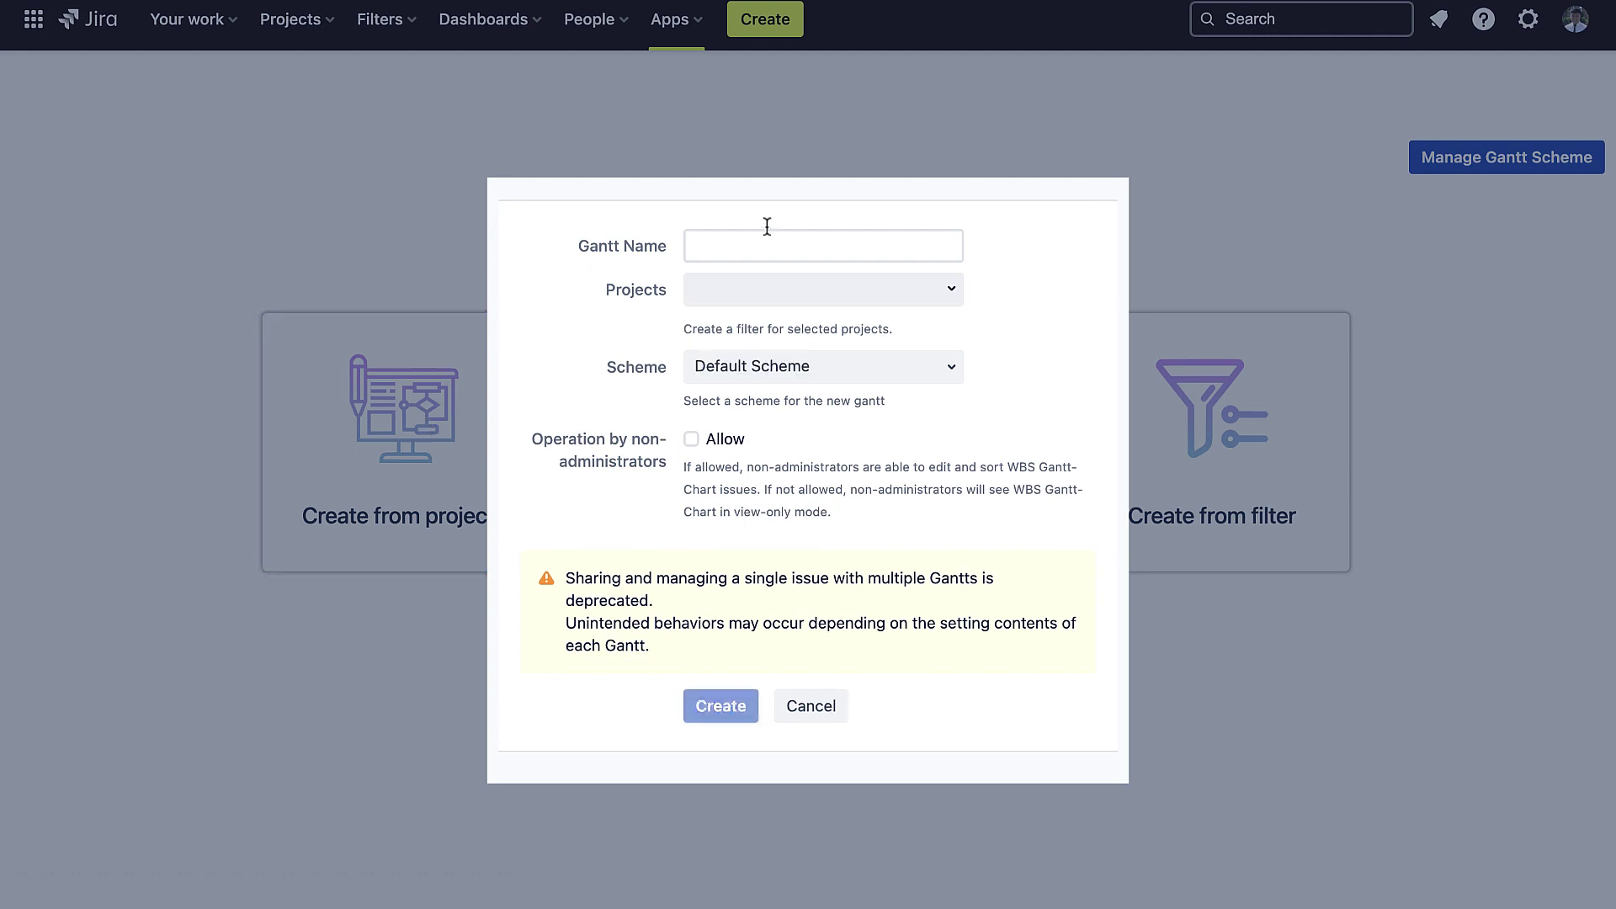
click(770, 239)
text(WGC Demo)
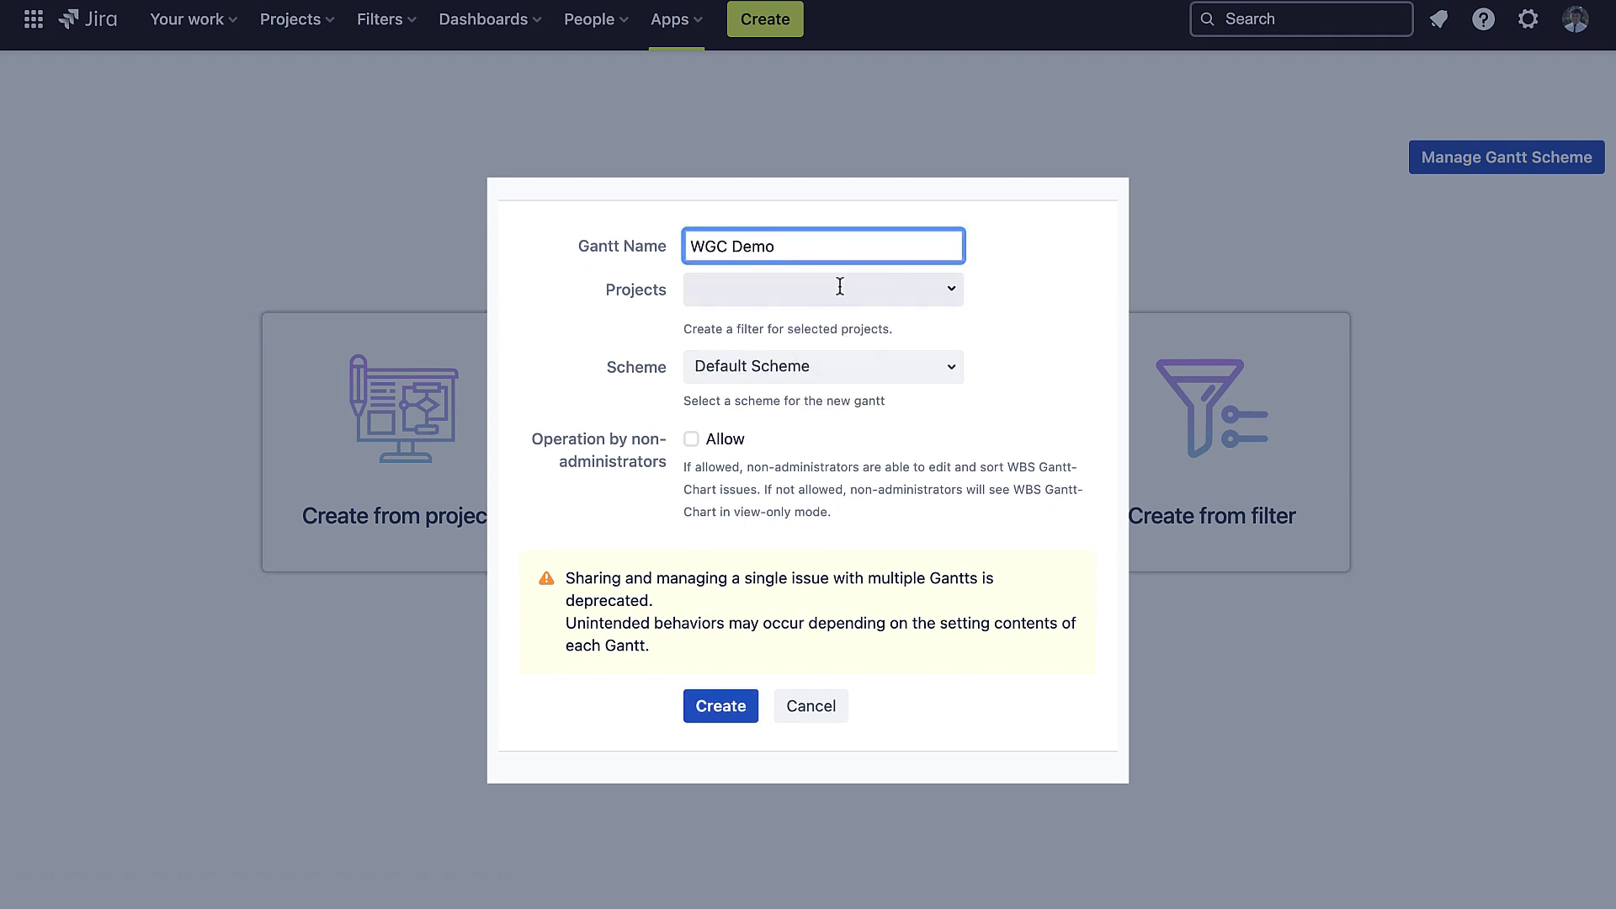
click(840, 286)
scroll(851, 426, down, 5)
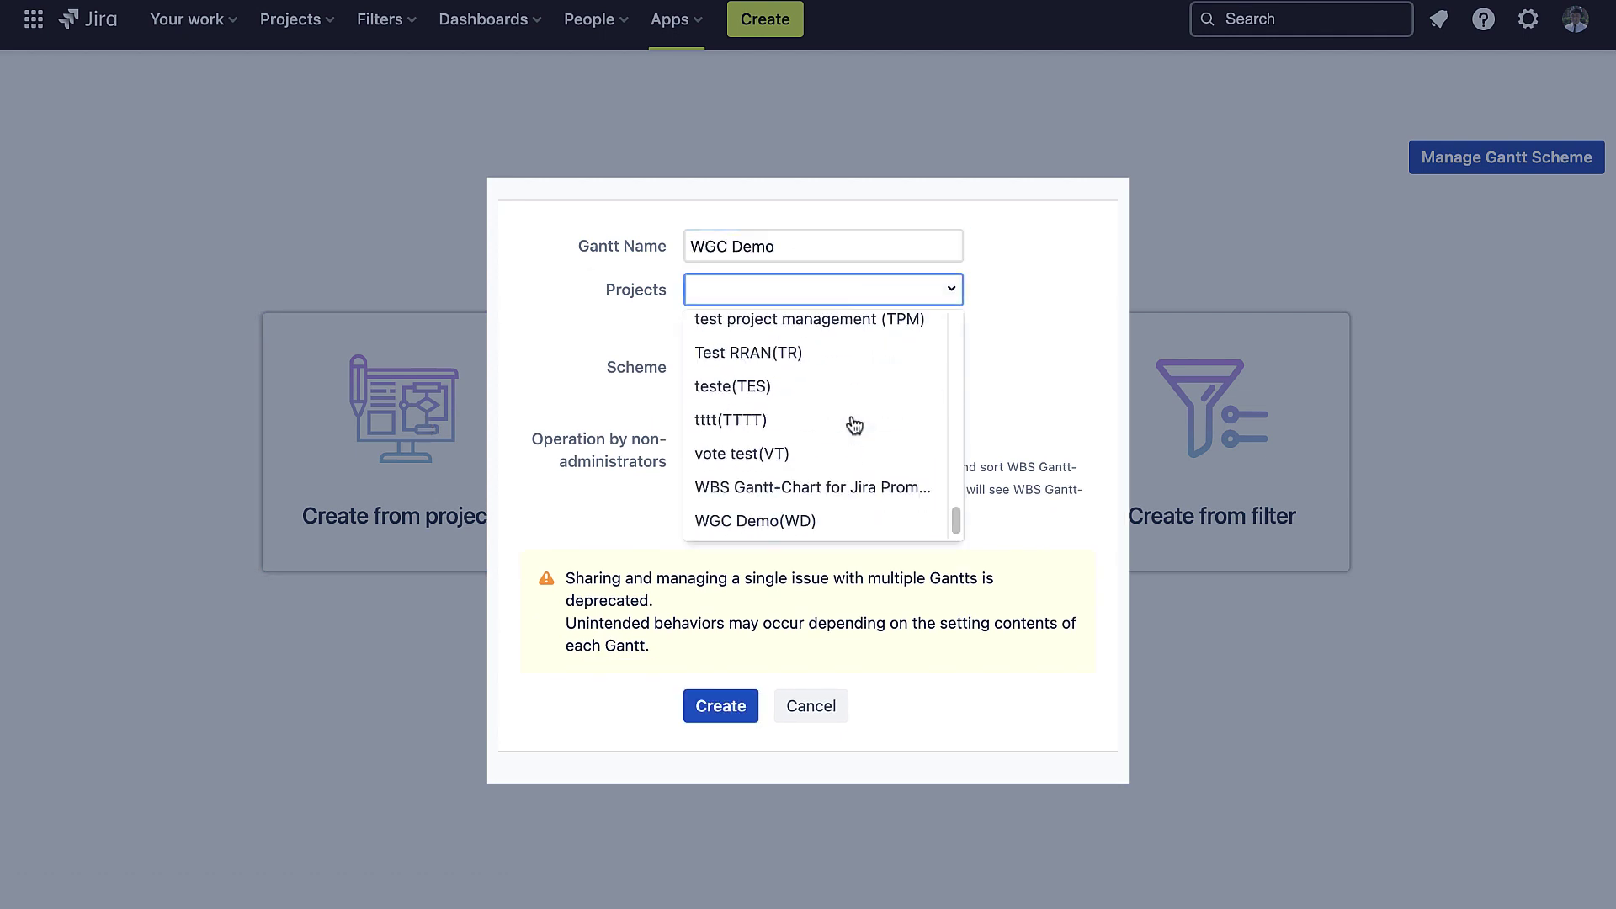
click(829, 526)
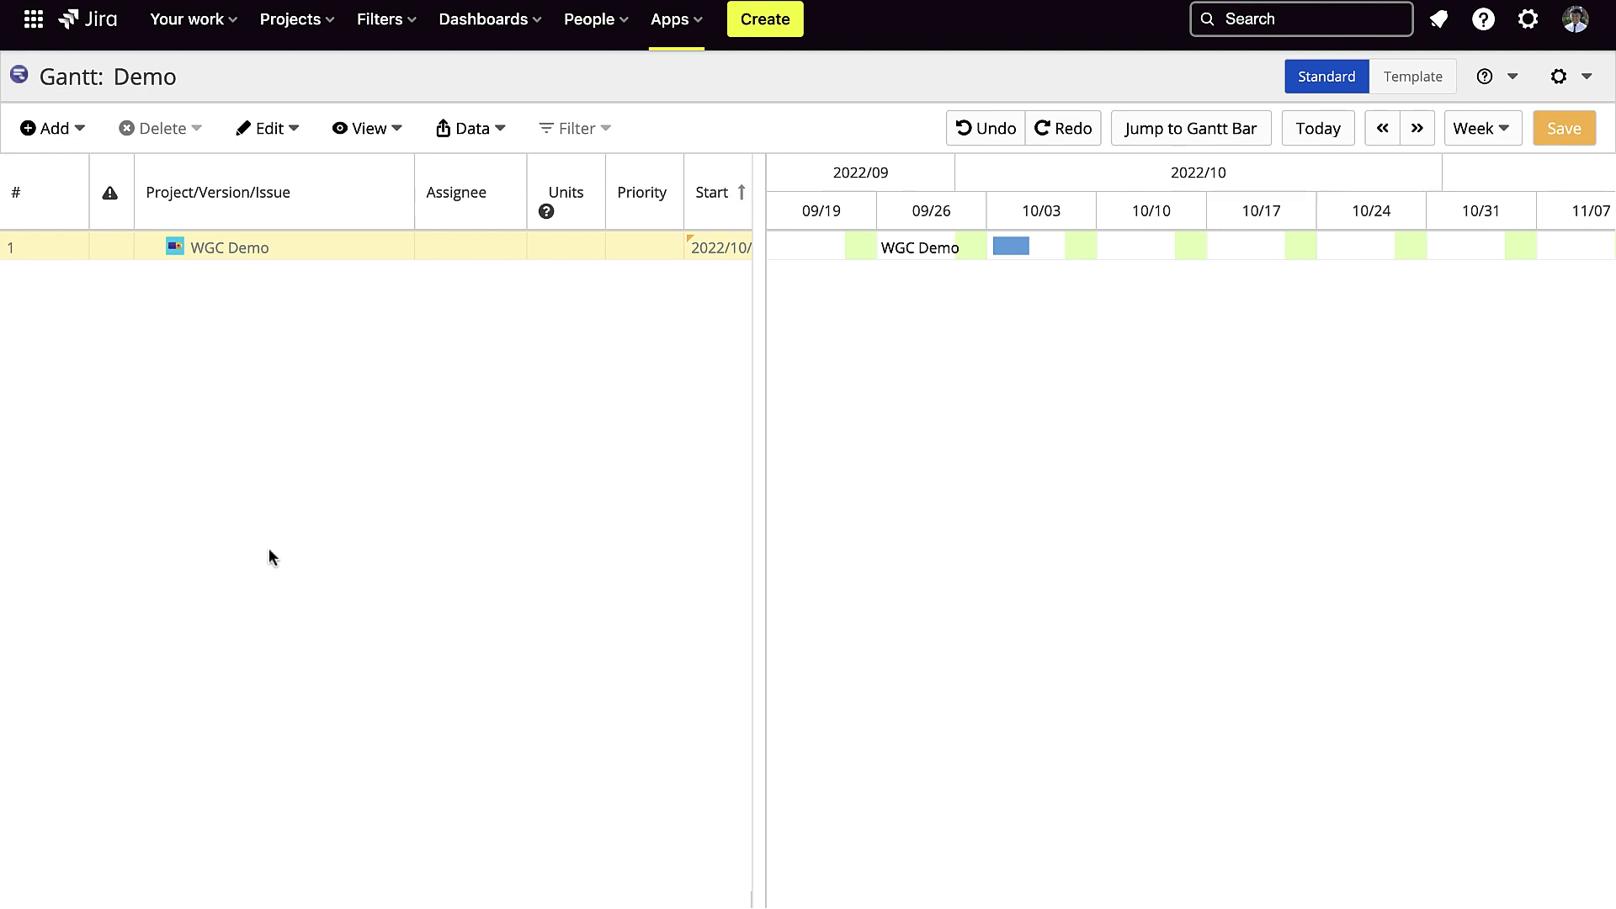
Add four Task of WGC Demo rows under the WGC Demo project.
click(70, 143)
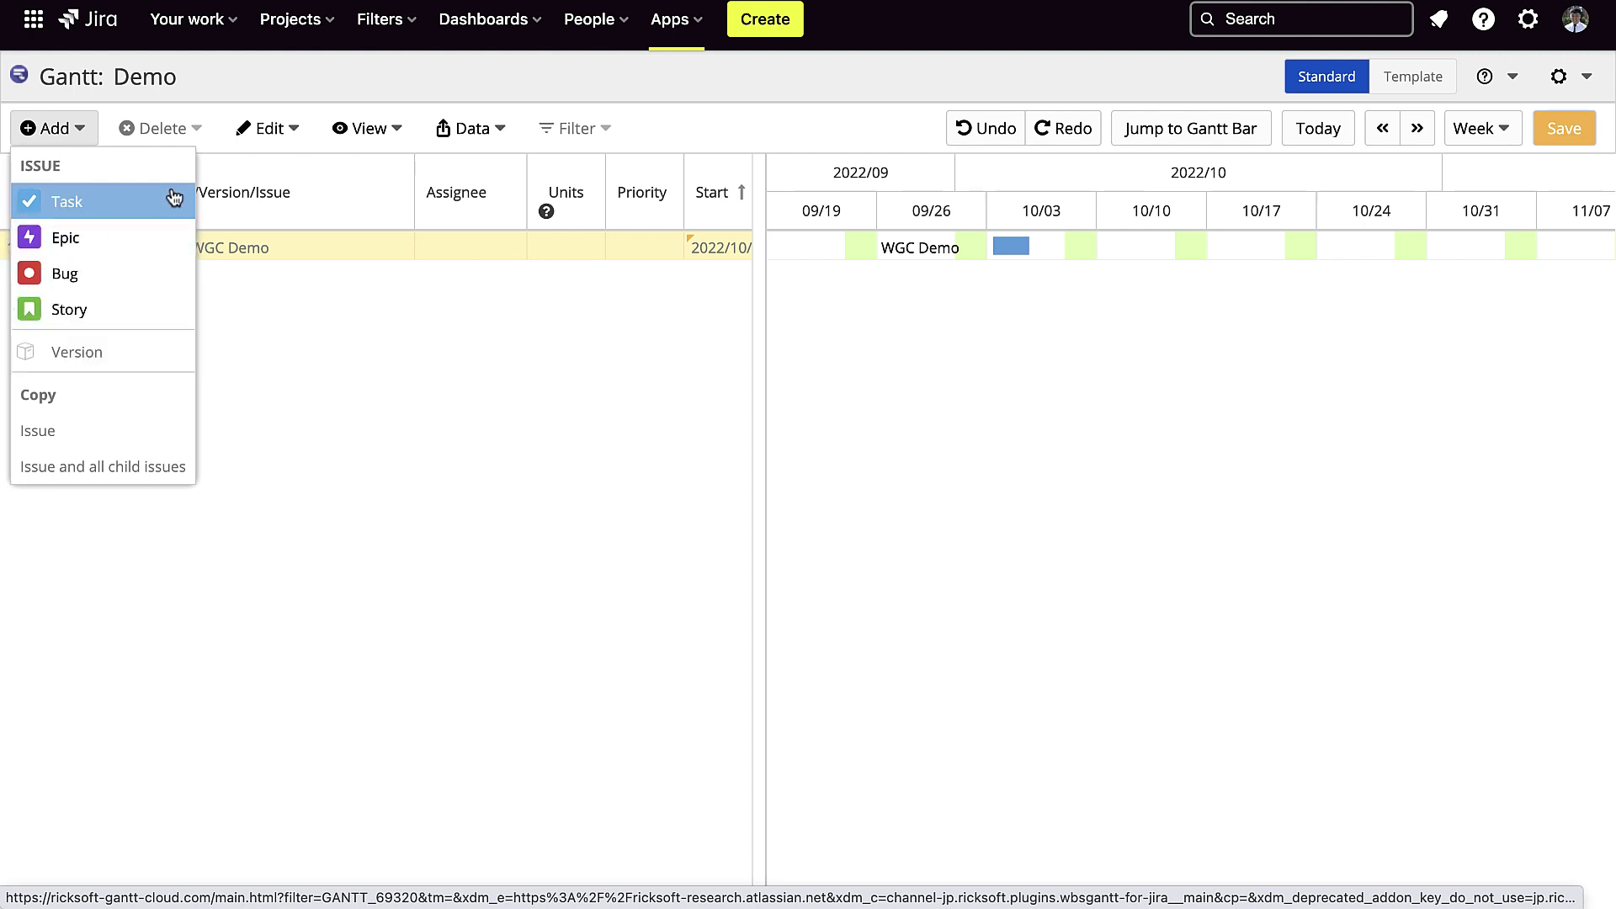
click(122, 213)
click(58, 136)
click(74, 200)
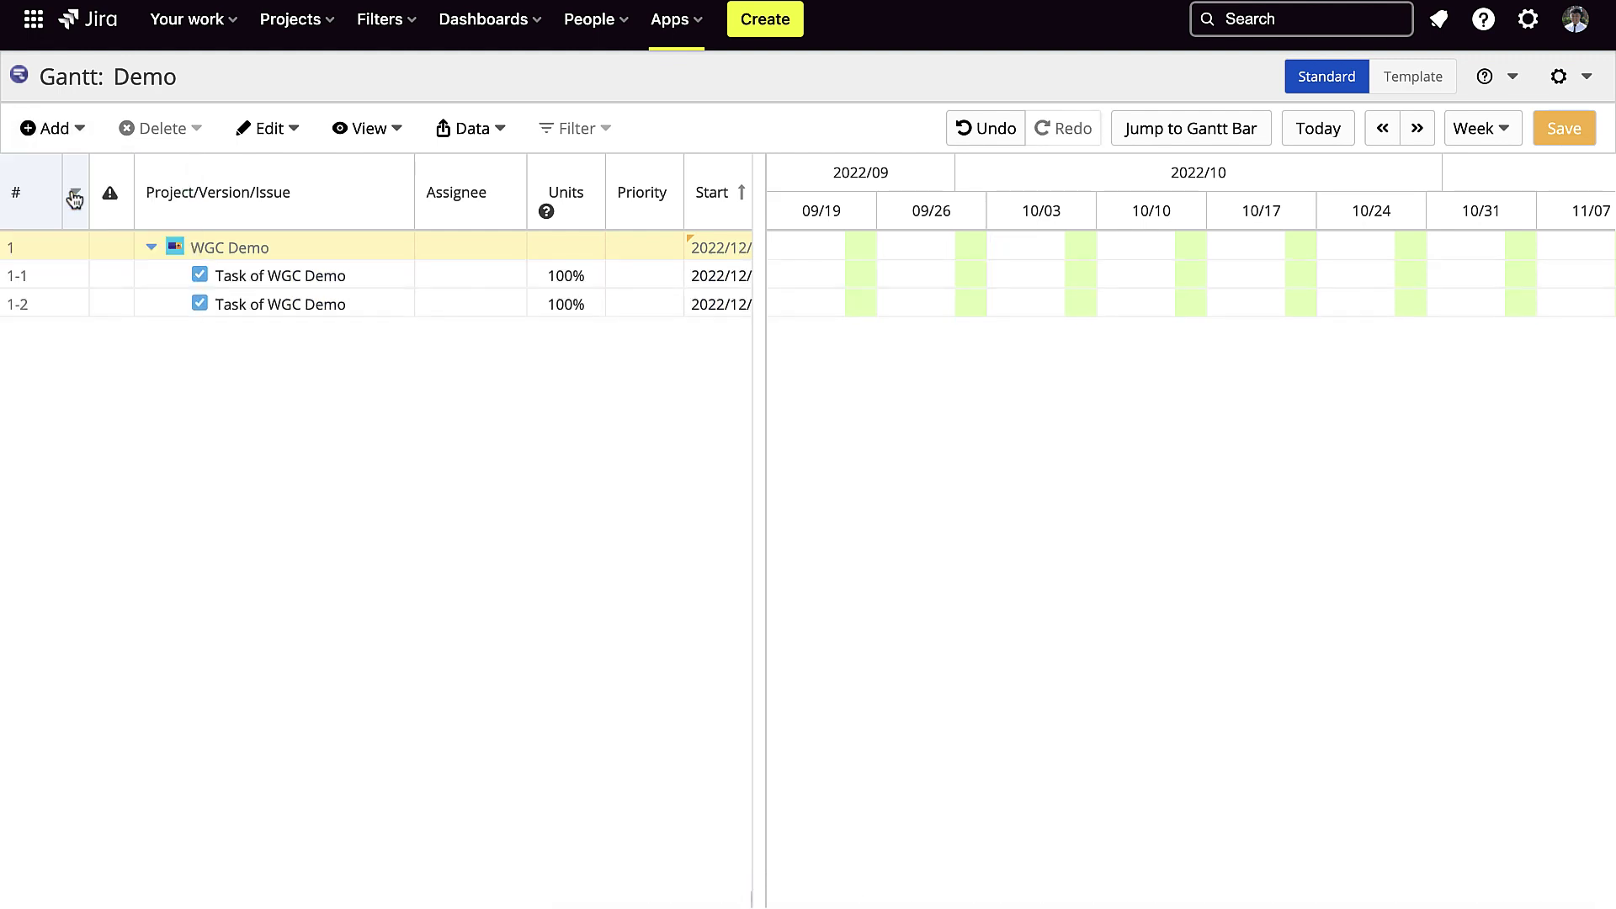
click(53, 127)
click(61, 202)
click(48, 128)
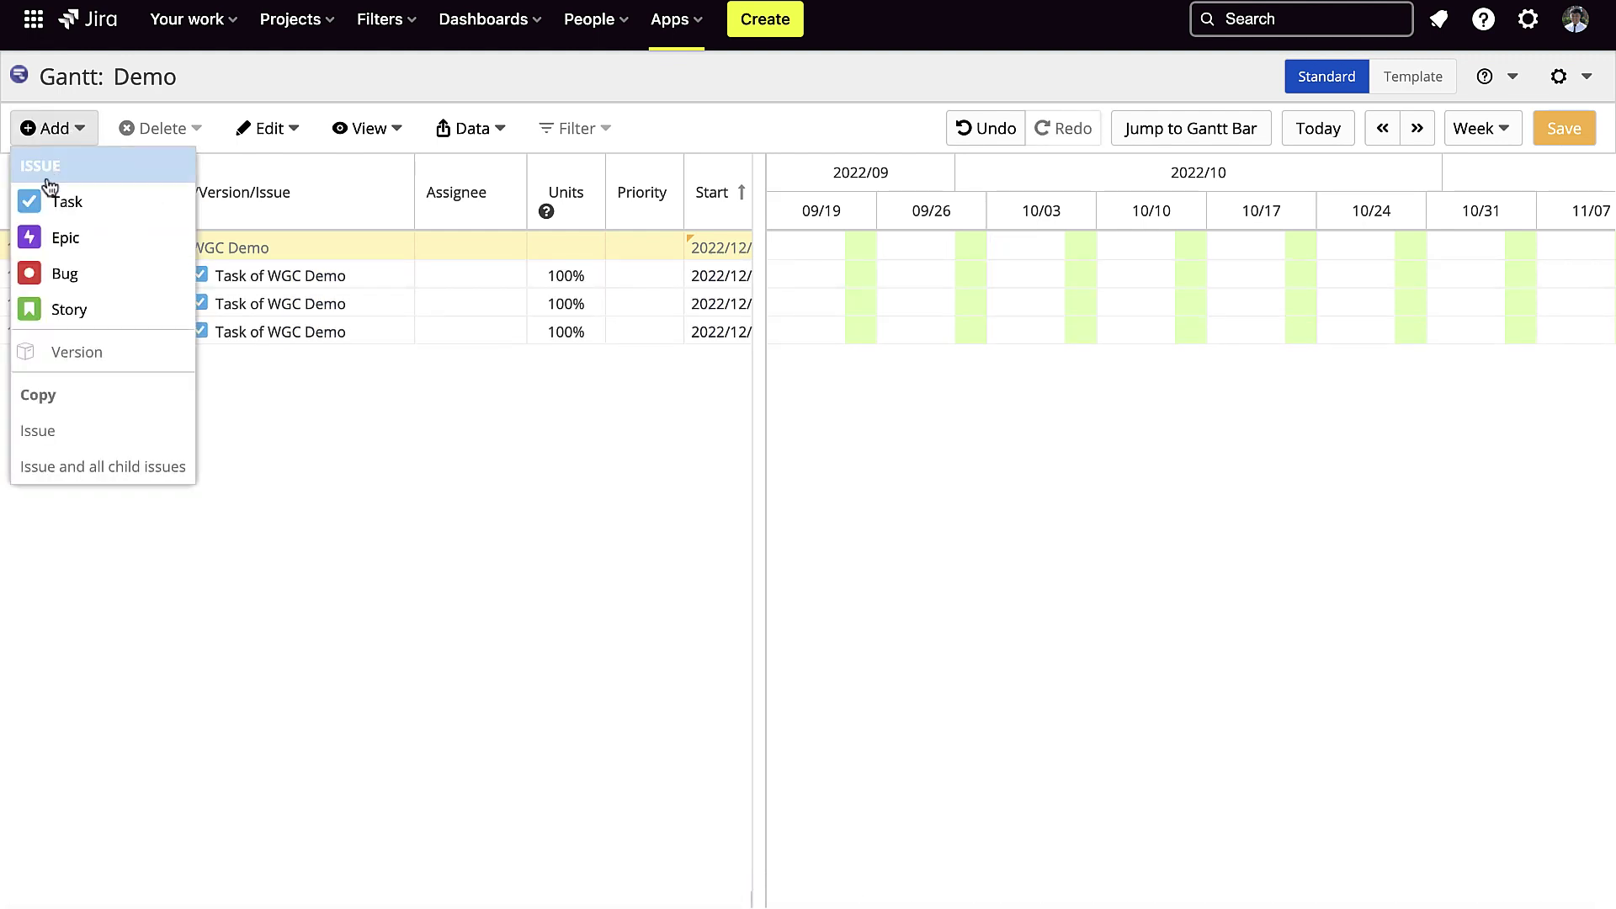
click(48, 195)
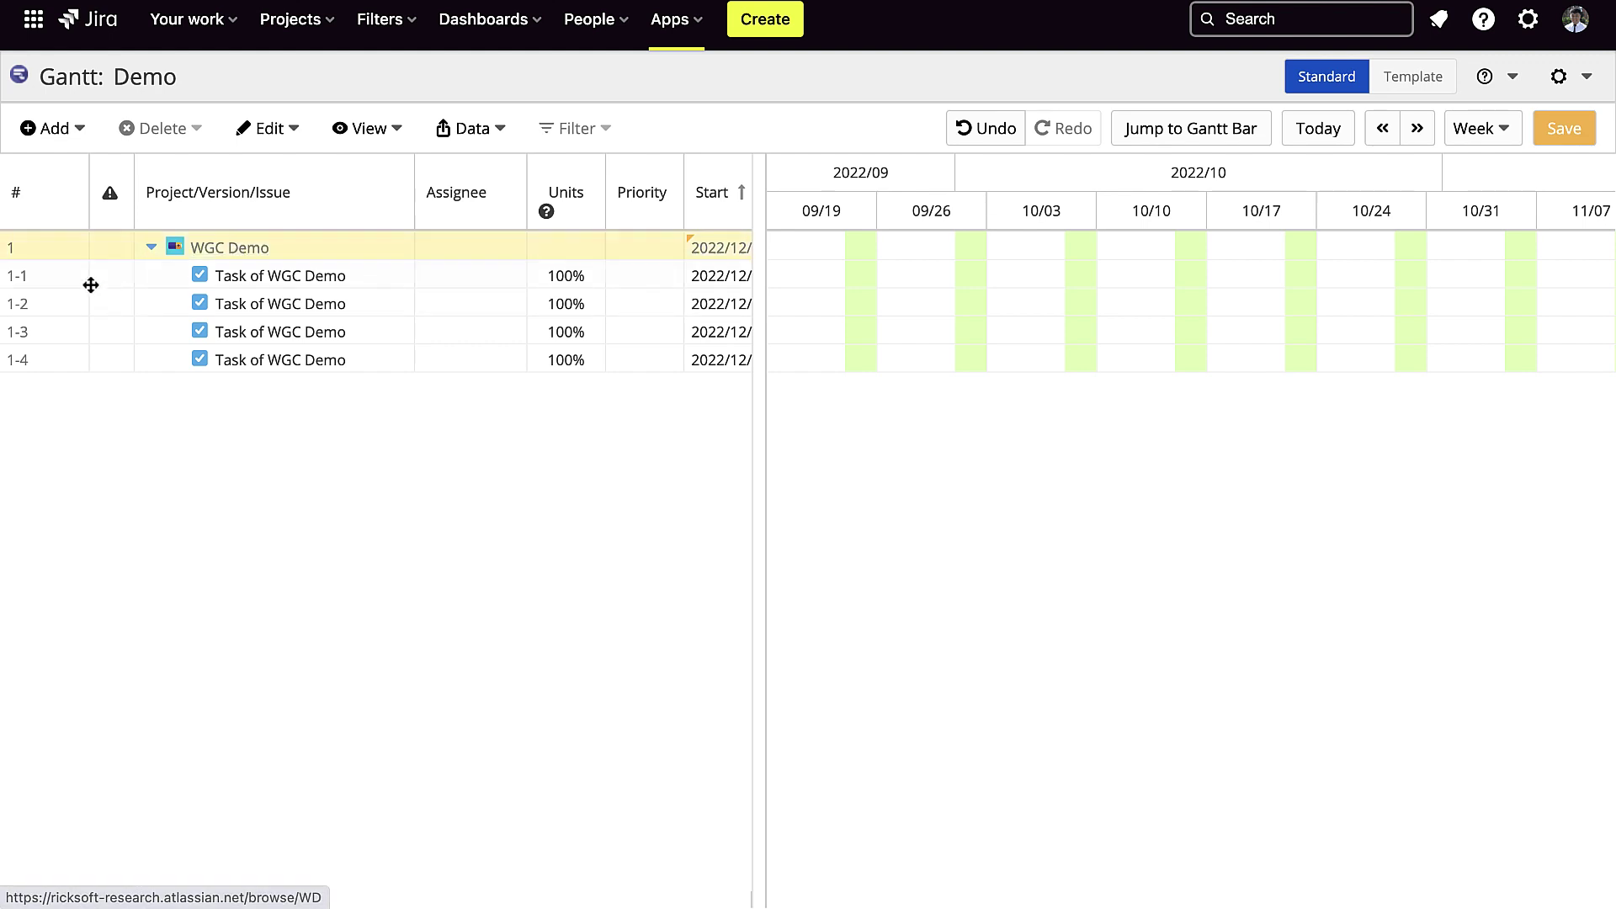
Delete one of the new tasks so three remain.
click(54, 275)
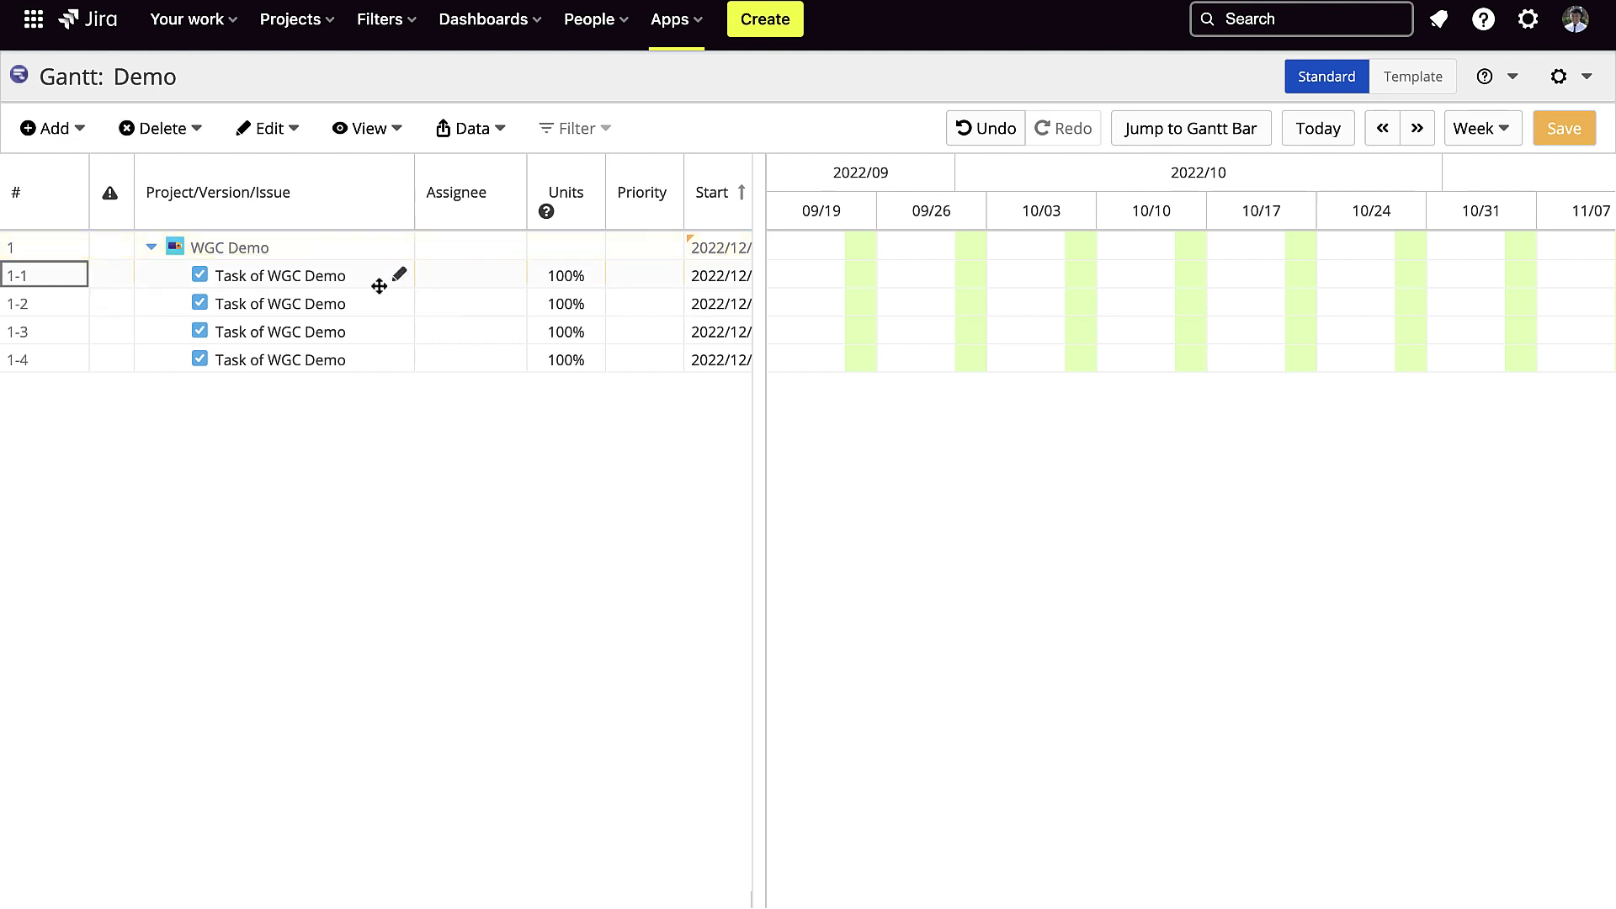
click(167, 128)
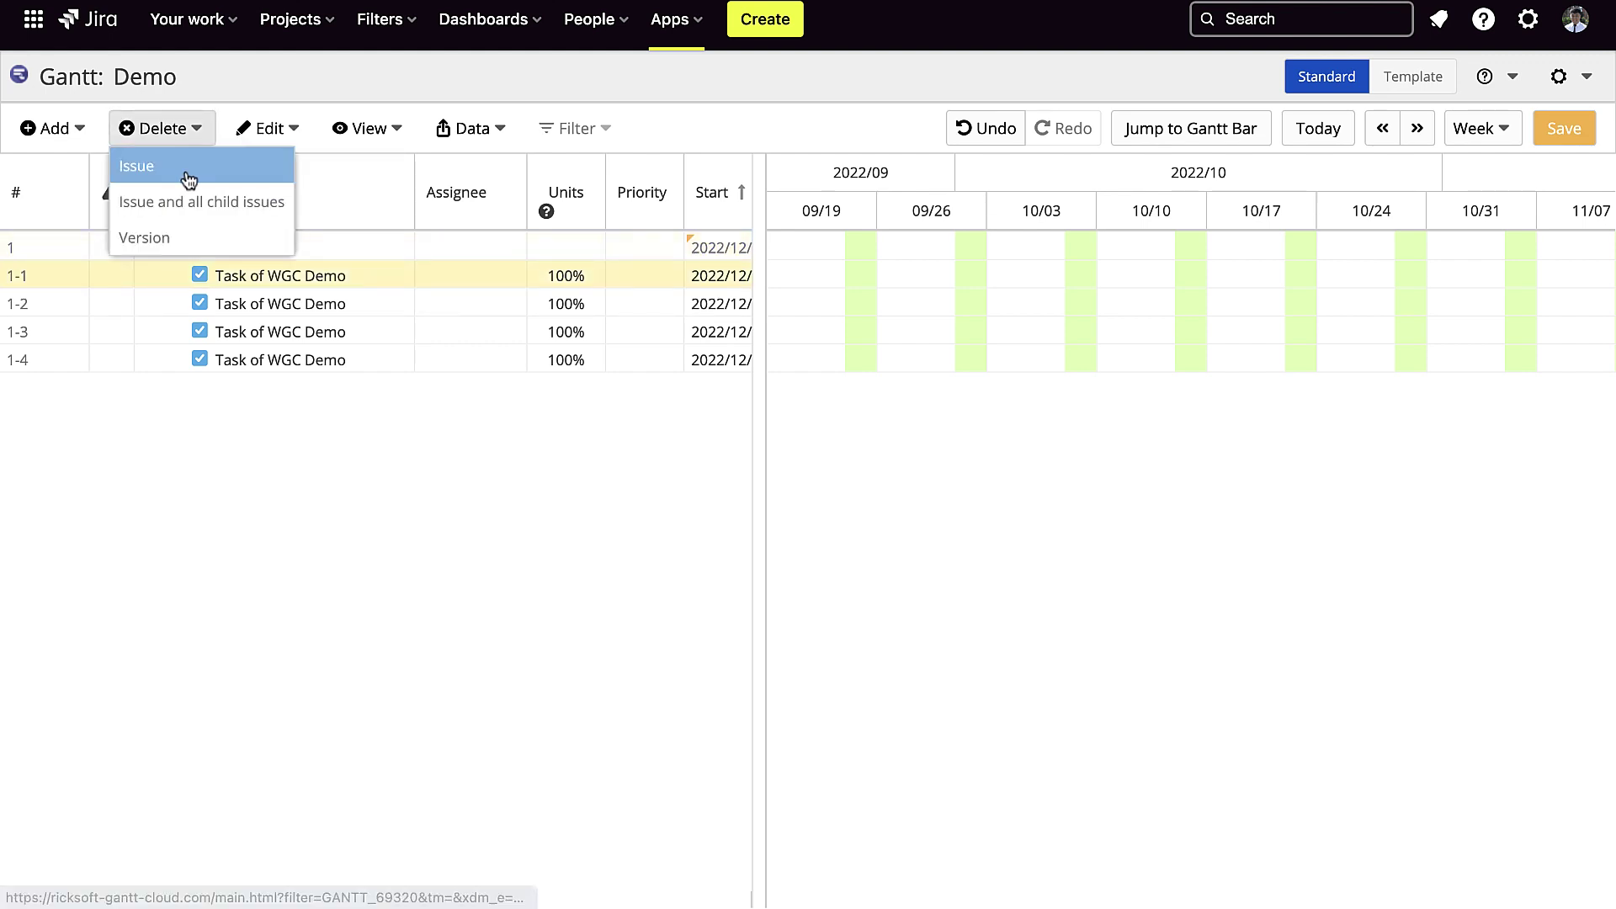
click(185, 170)
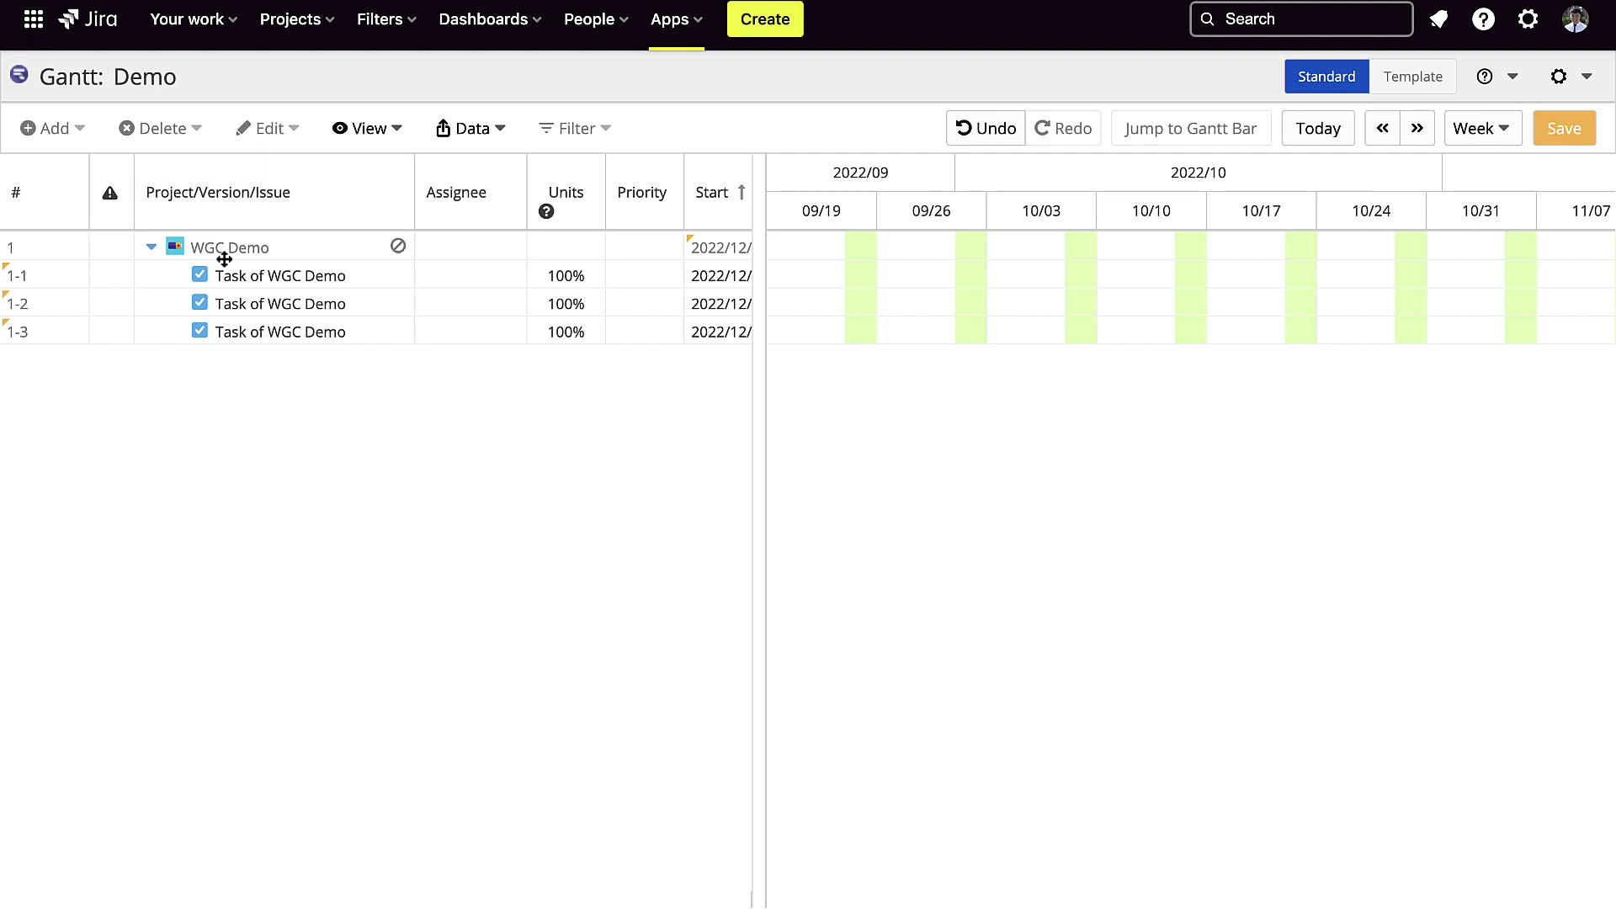
click(83, 271)
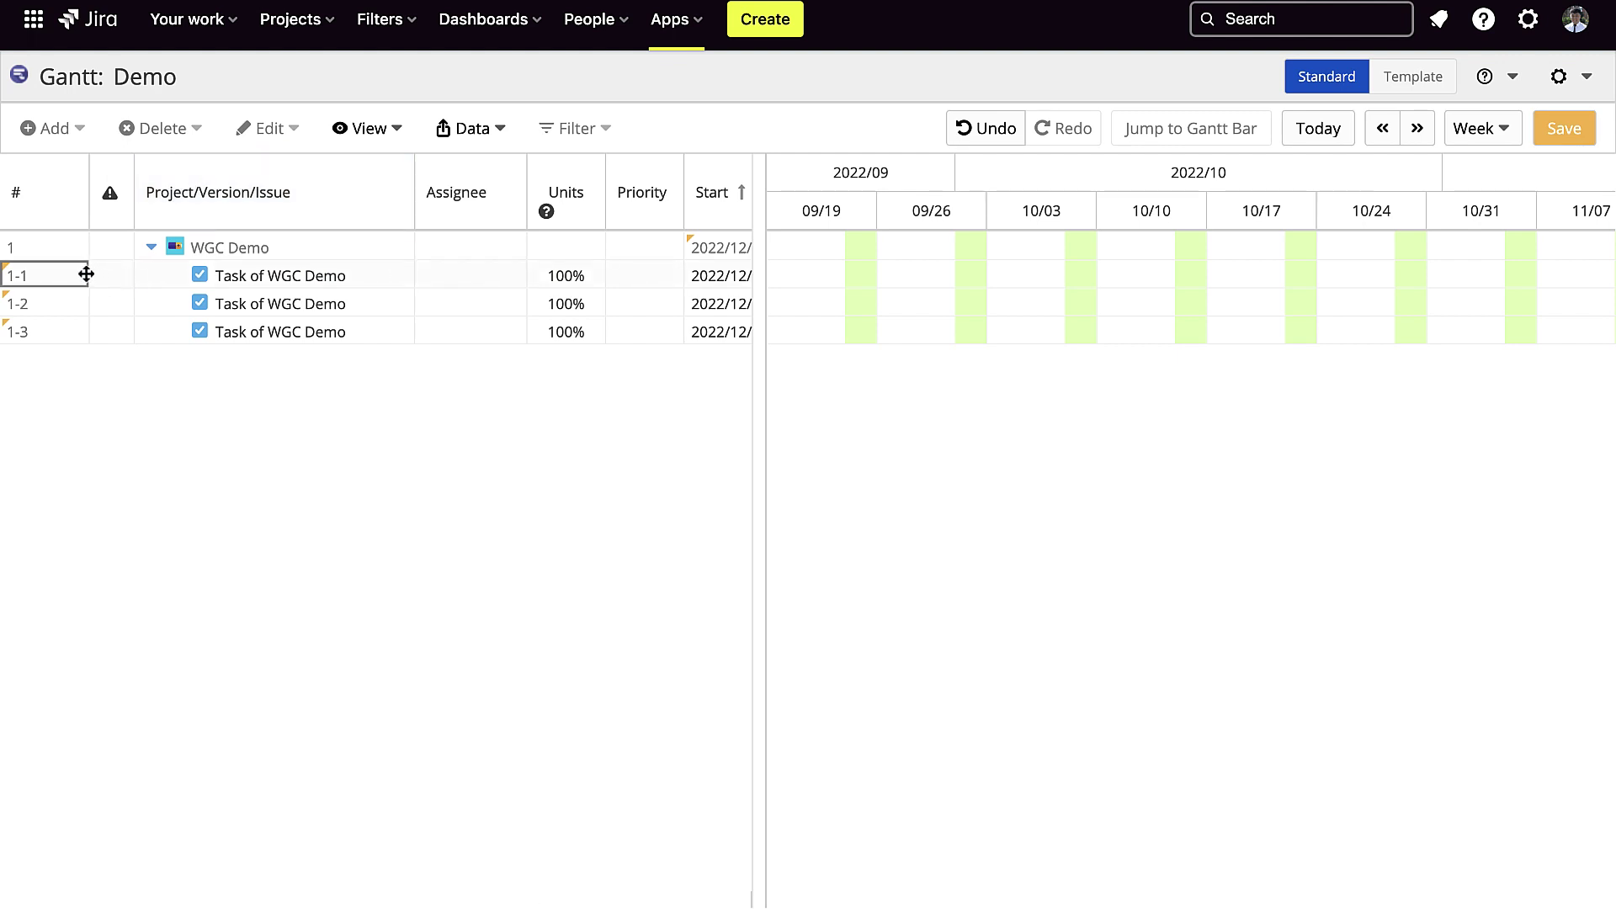
click(293, 128)
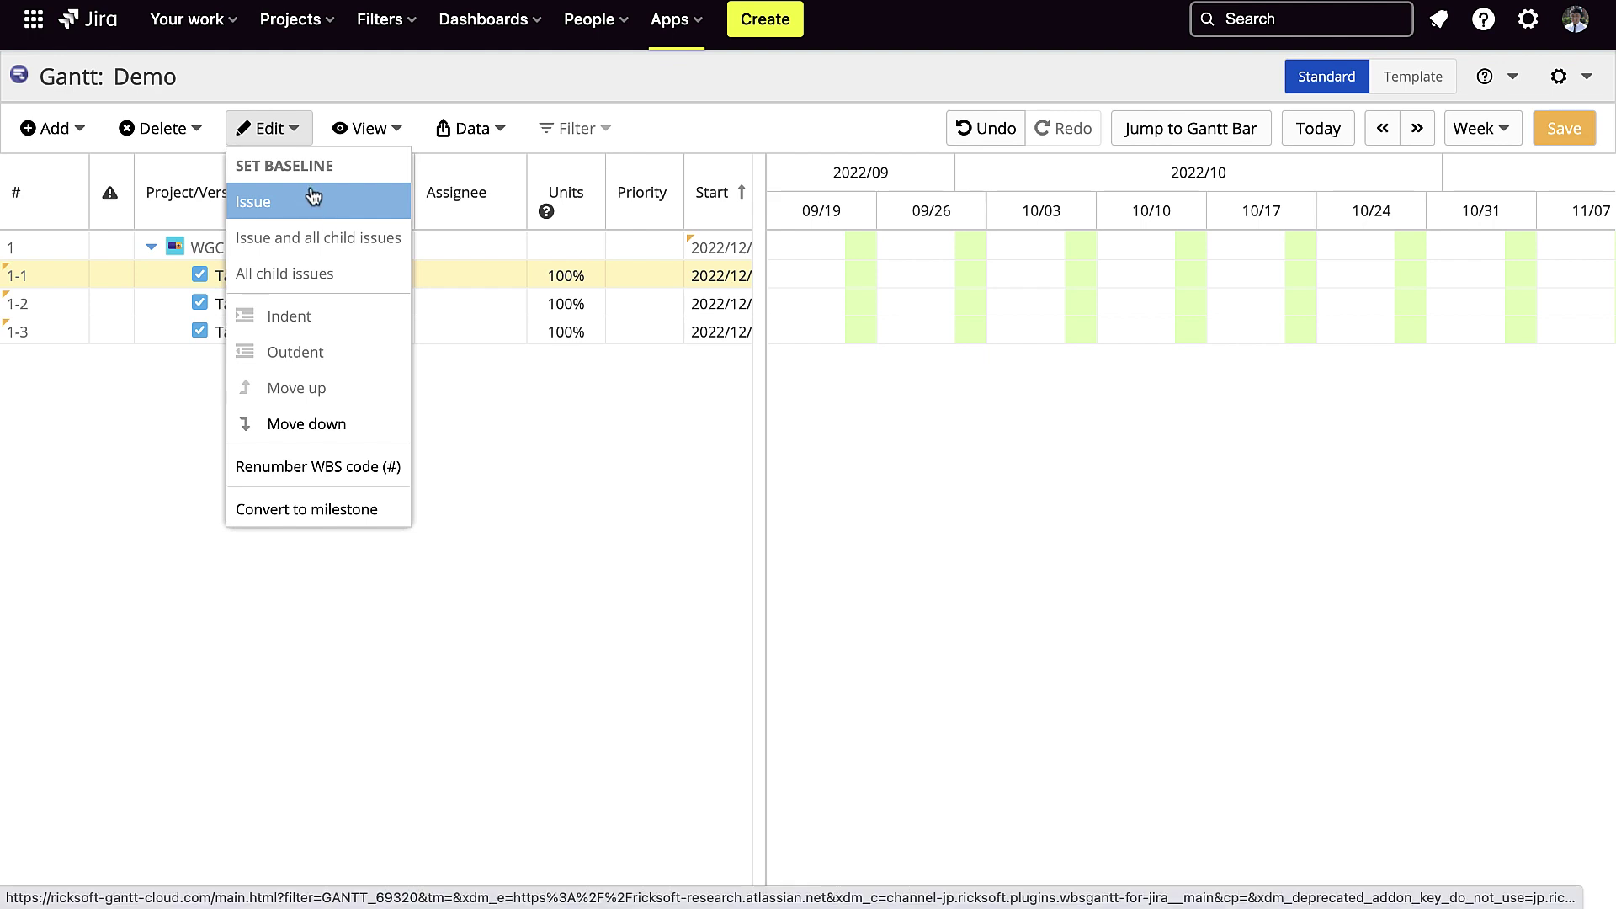
click(361, 128)
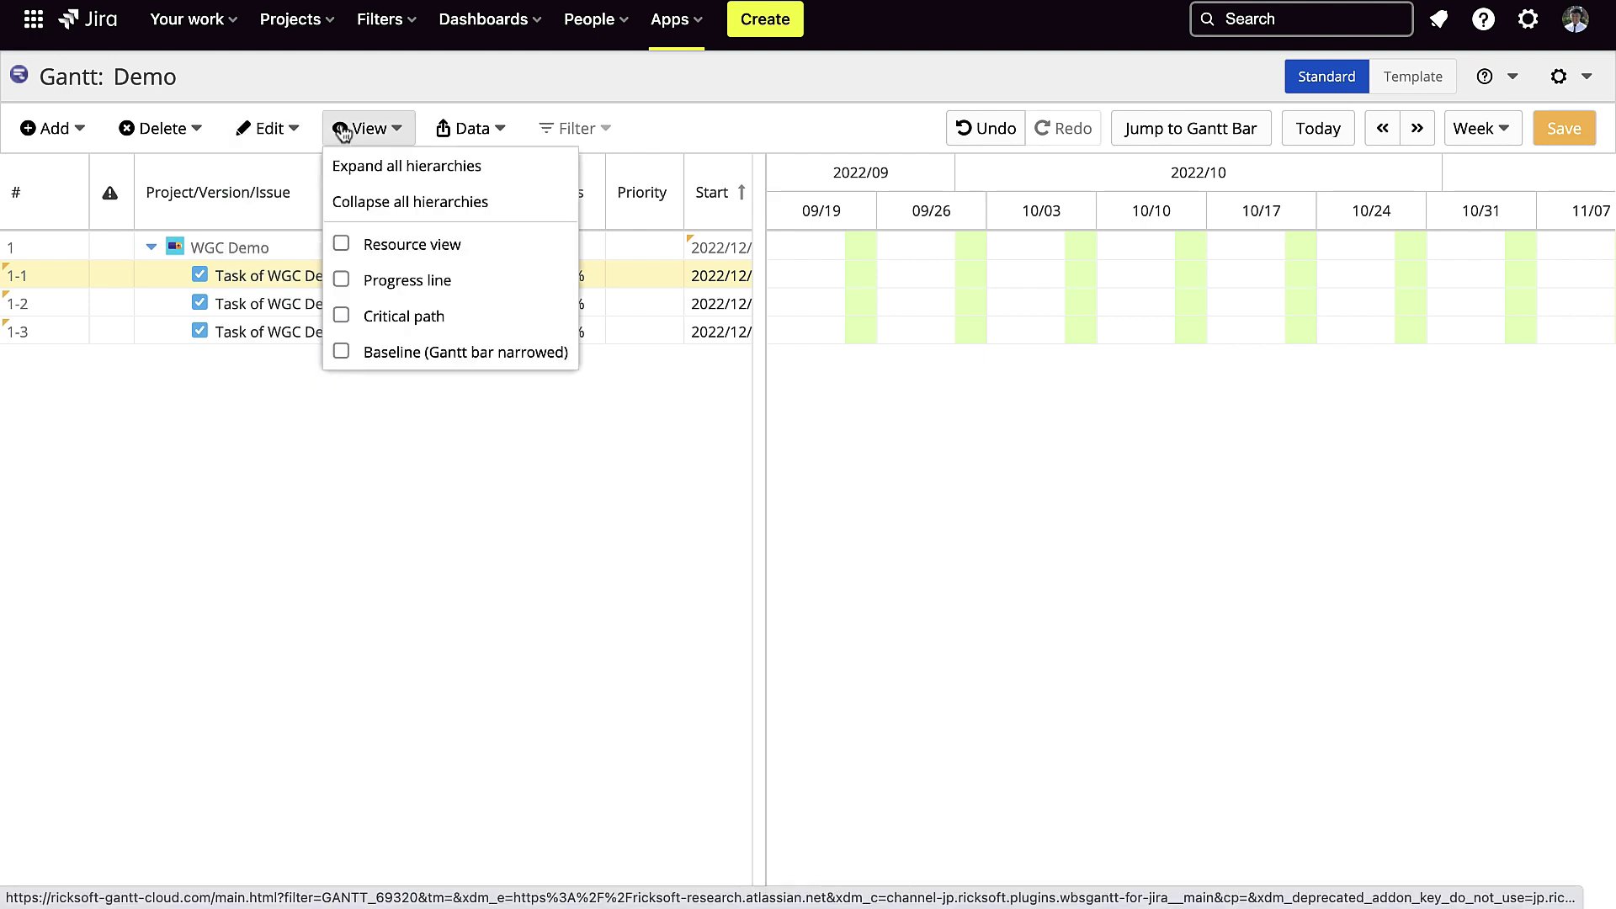
click(405, 200)
click(387, 134)
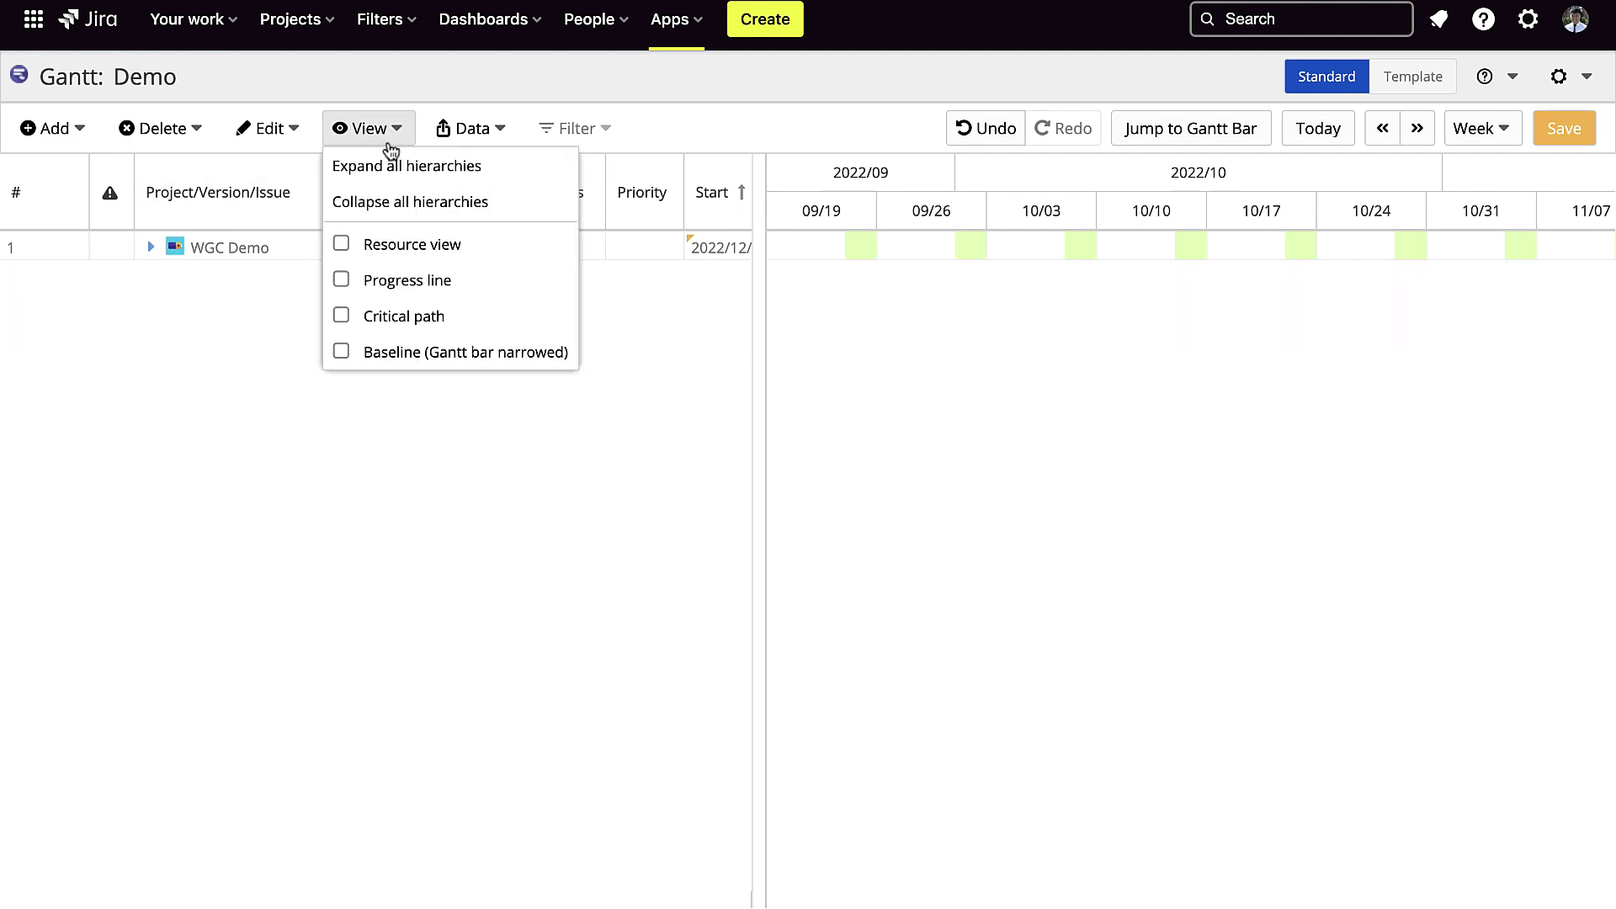
click(399, 165)
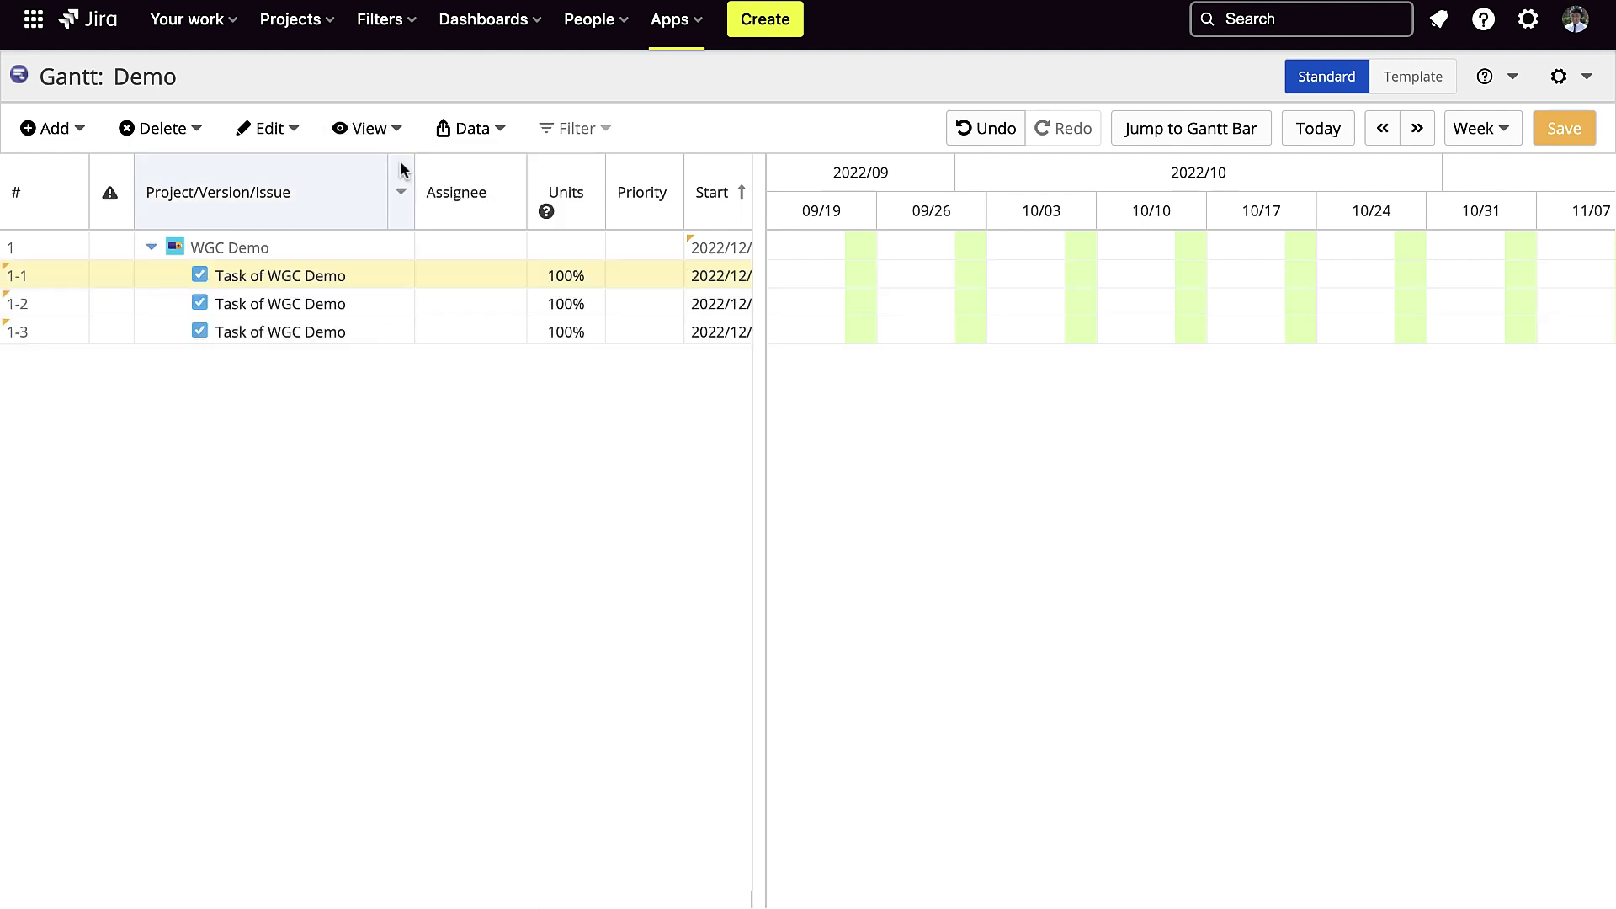
click(381, 132)
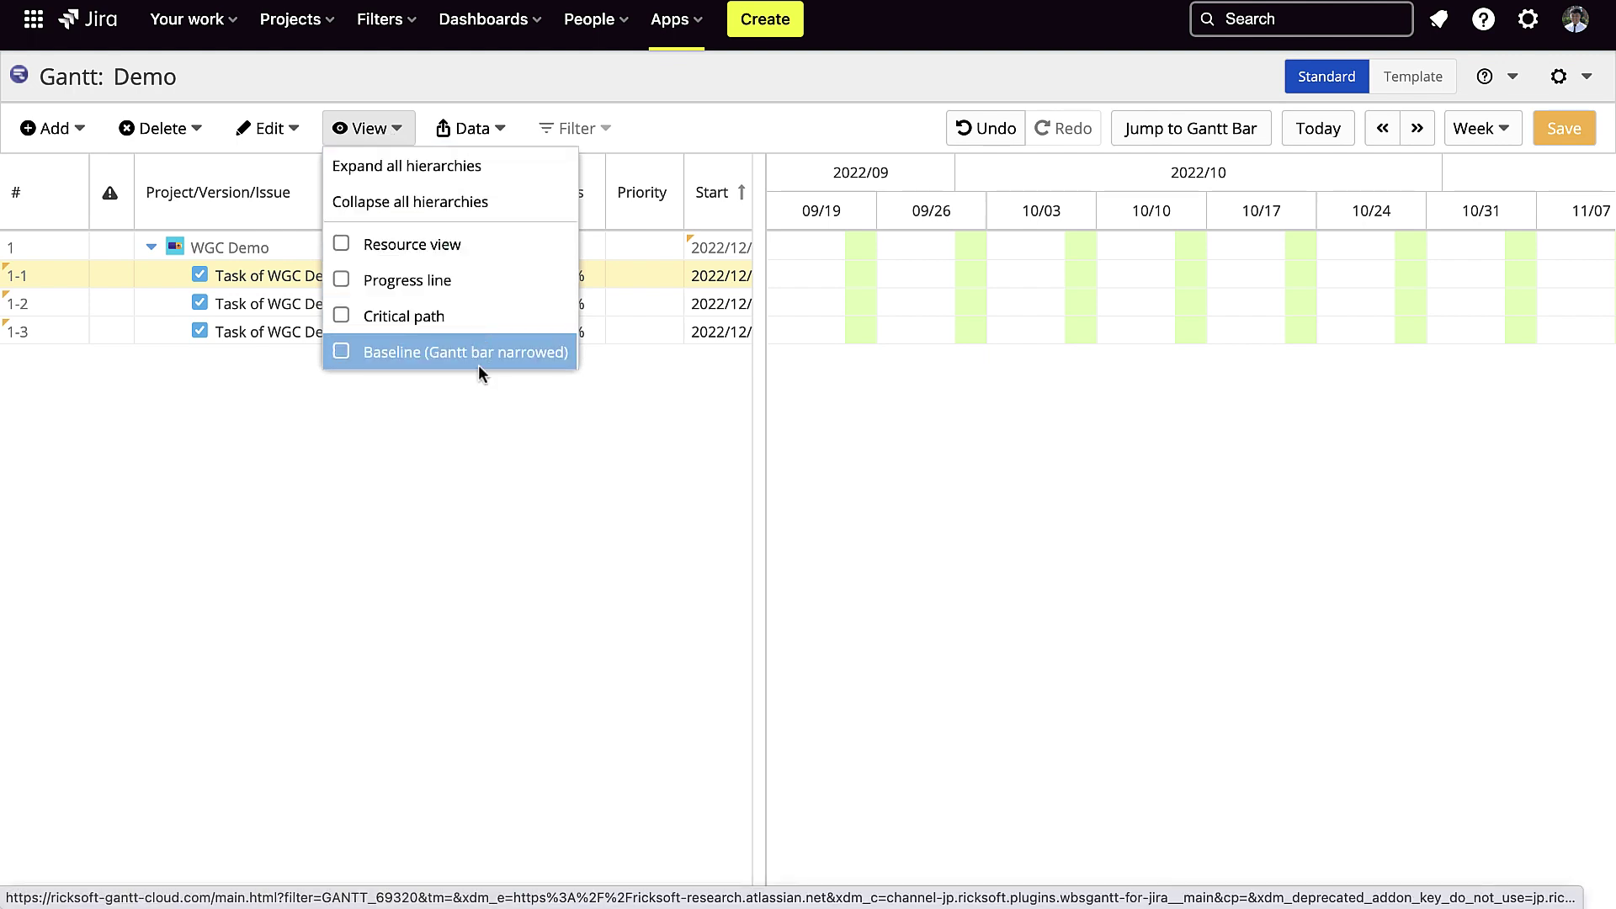
click(470, 131)
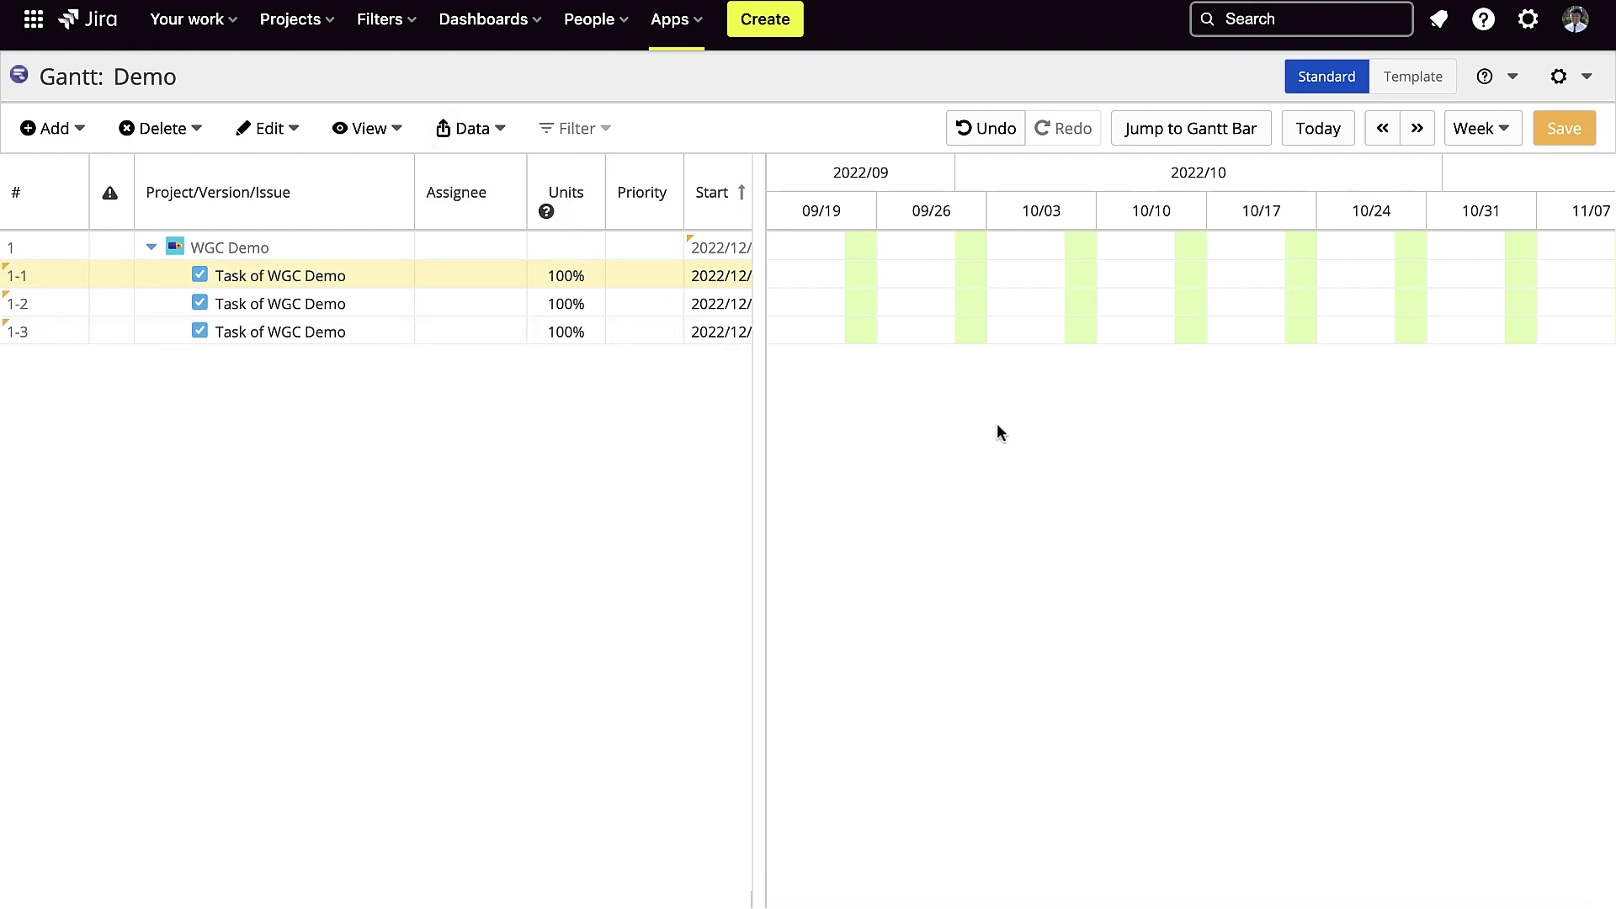
click(1474, 130)
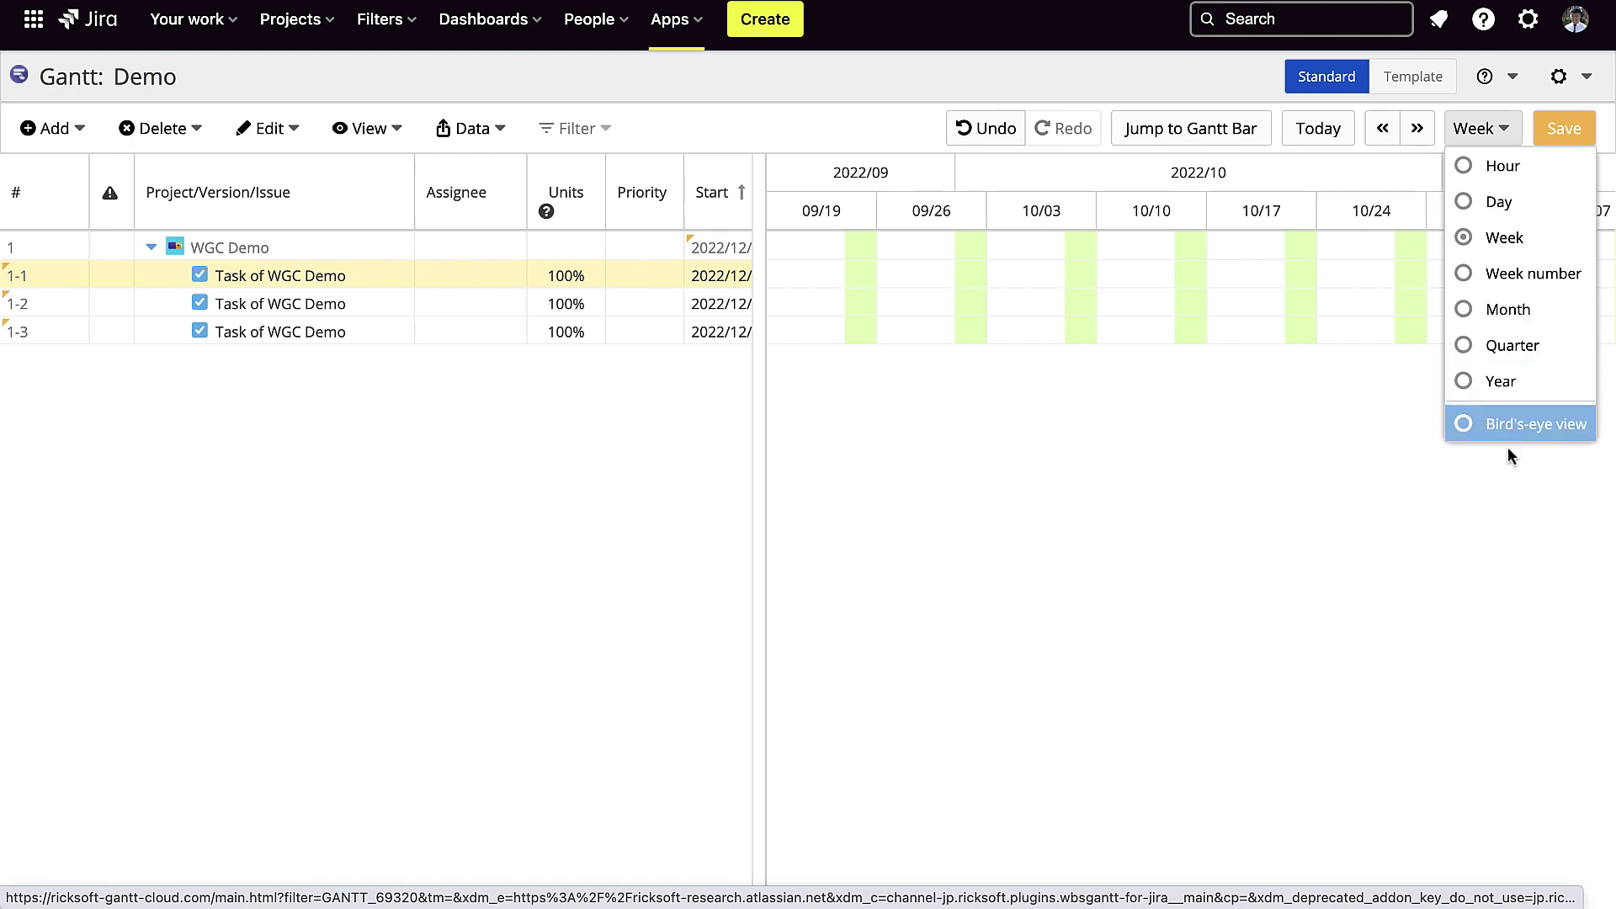
click(1374, 550)
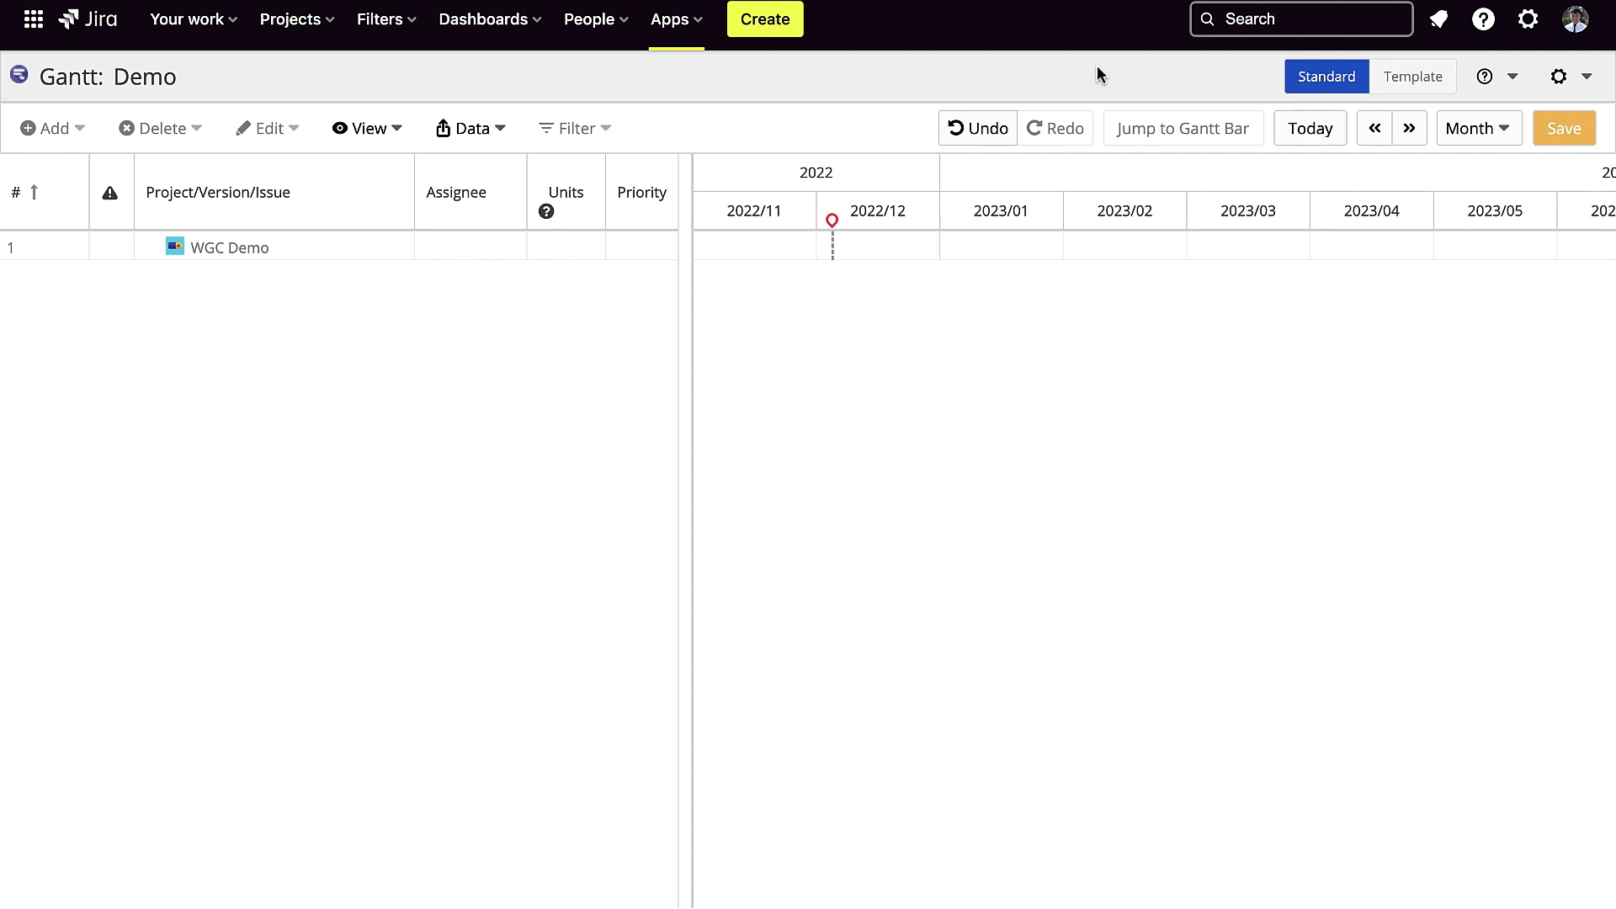
Add five new tasks under the WGC Demo project.
click(42, 246)
click(52, 128)
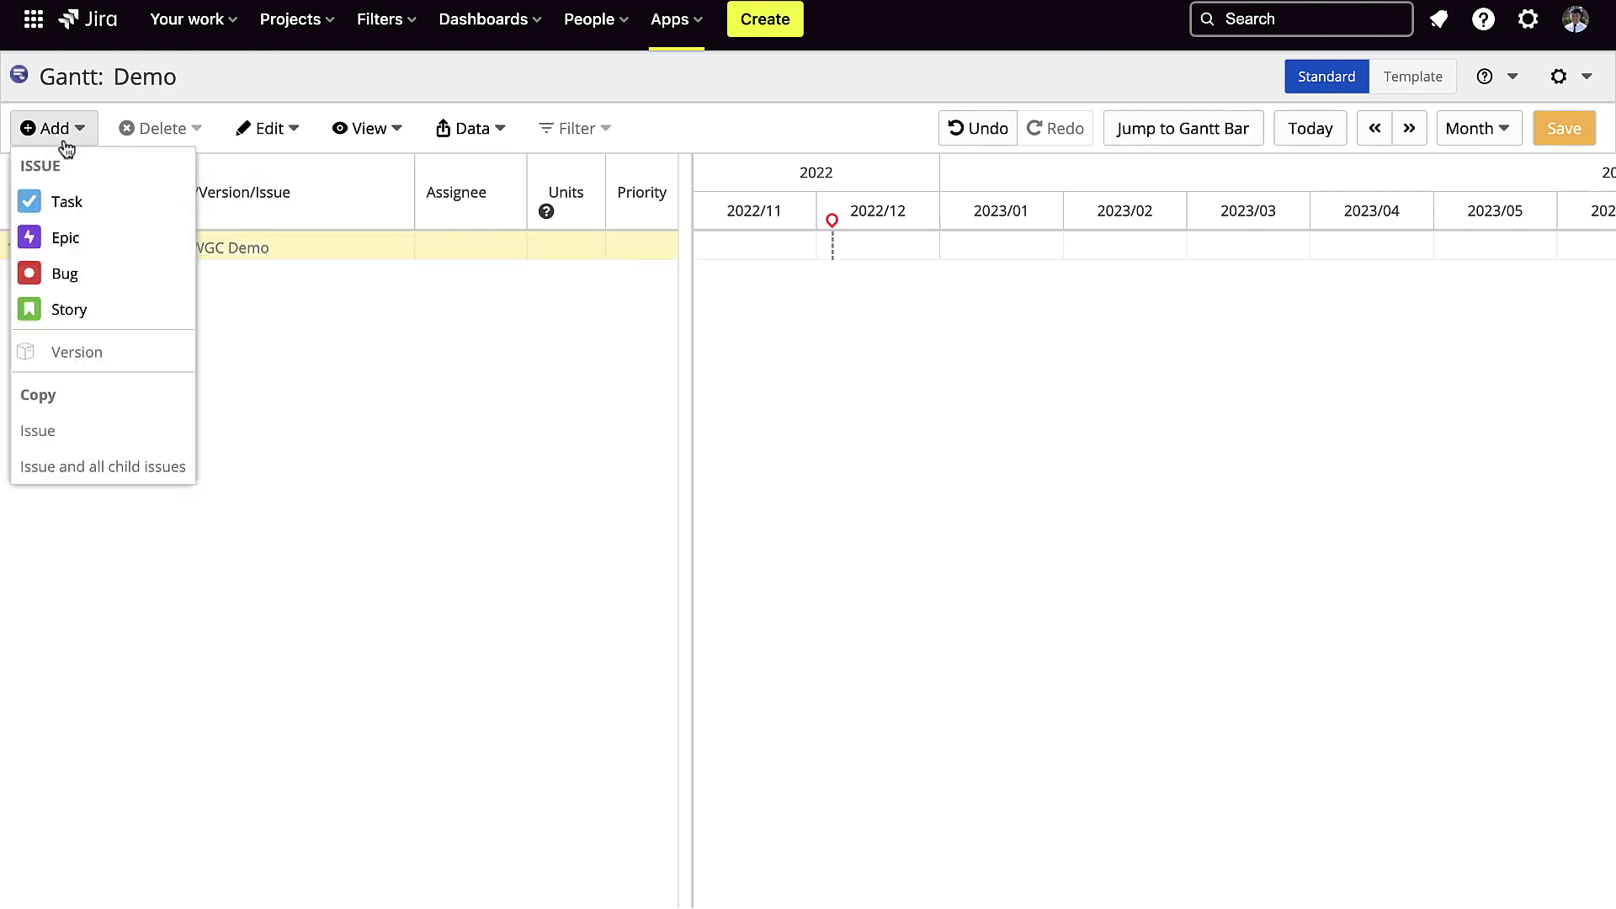
click(69, 204)
click(49, 140)
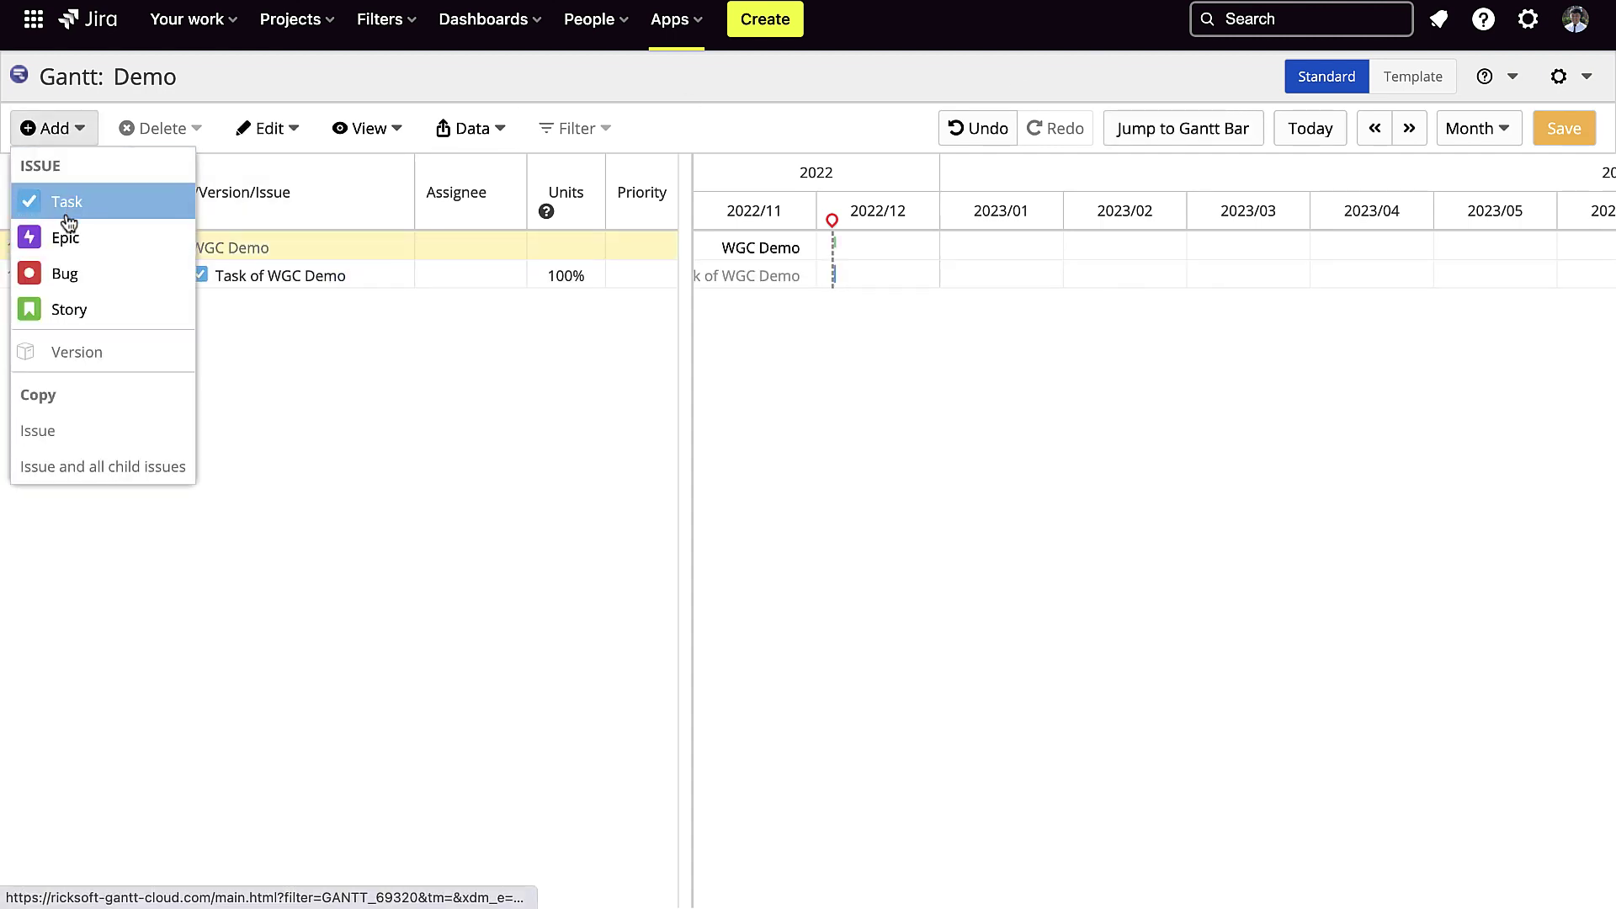
click(69, 206)
click(59, 139)
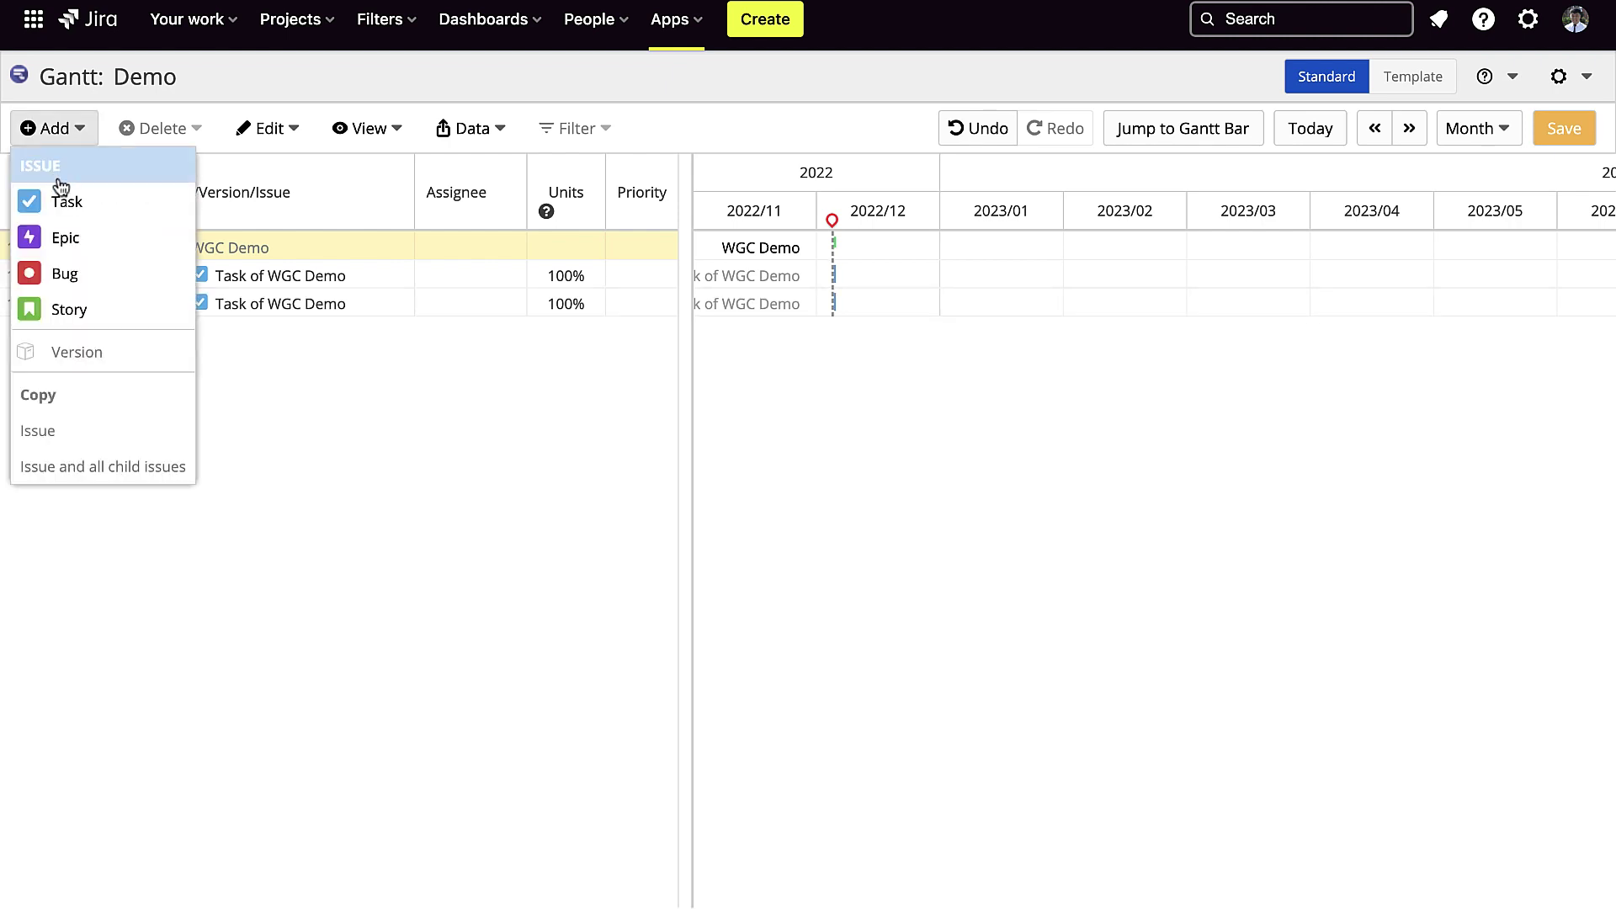
click(64, 202)
click(61, 142)
click(67, 202)
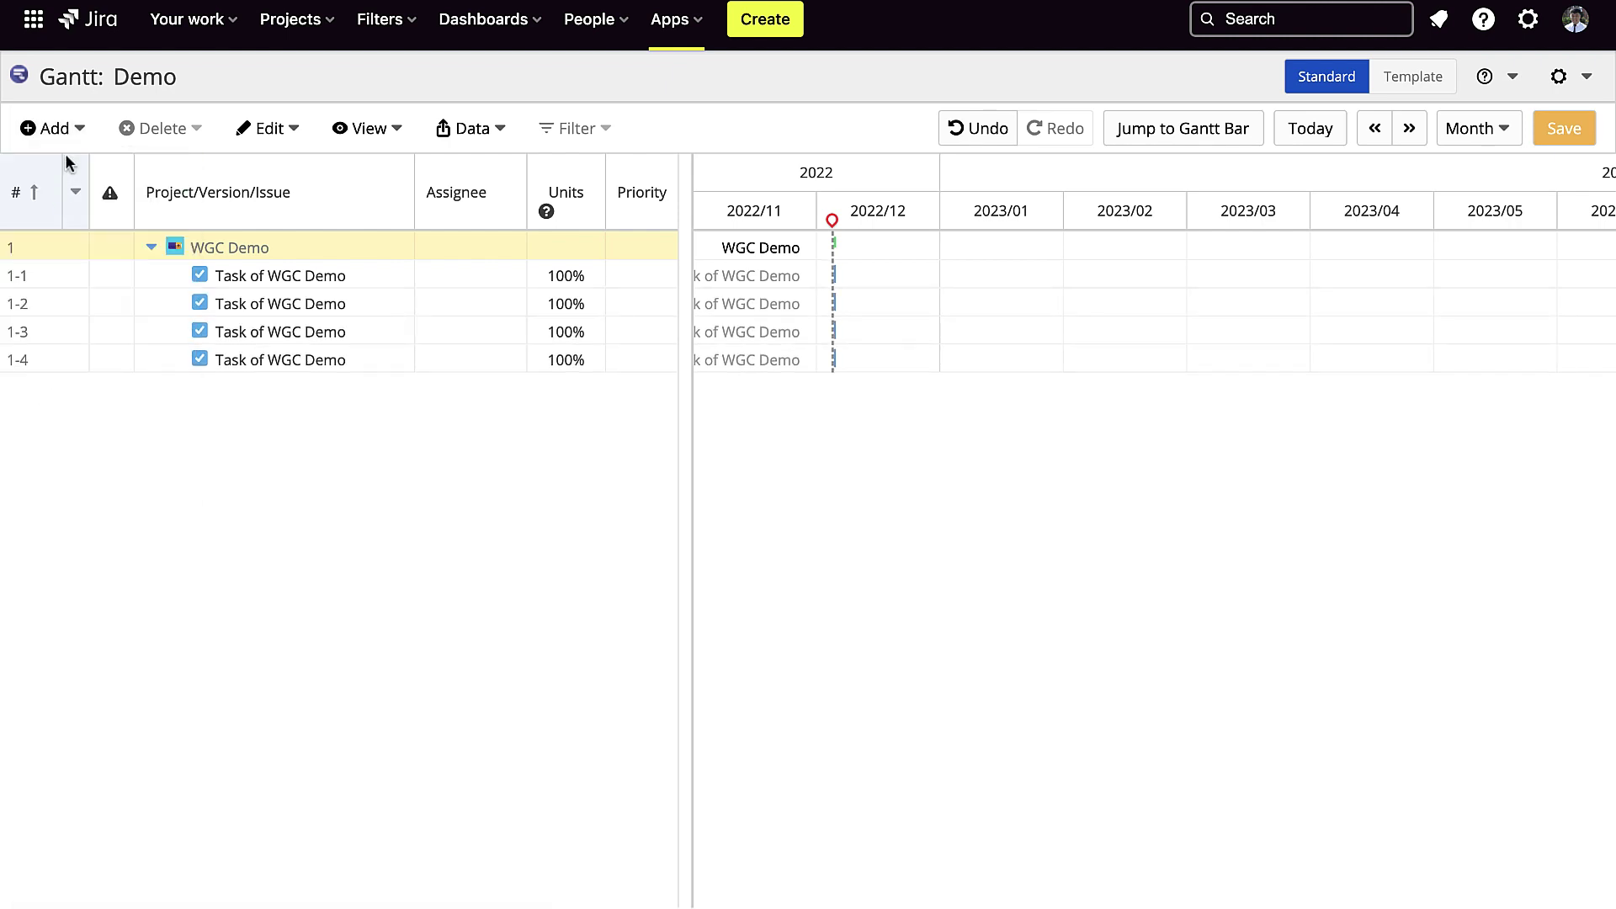
click(59, 137)
click(73, 217)
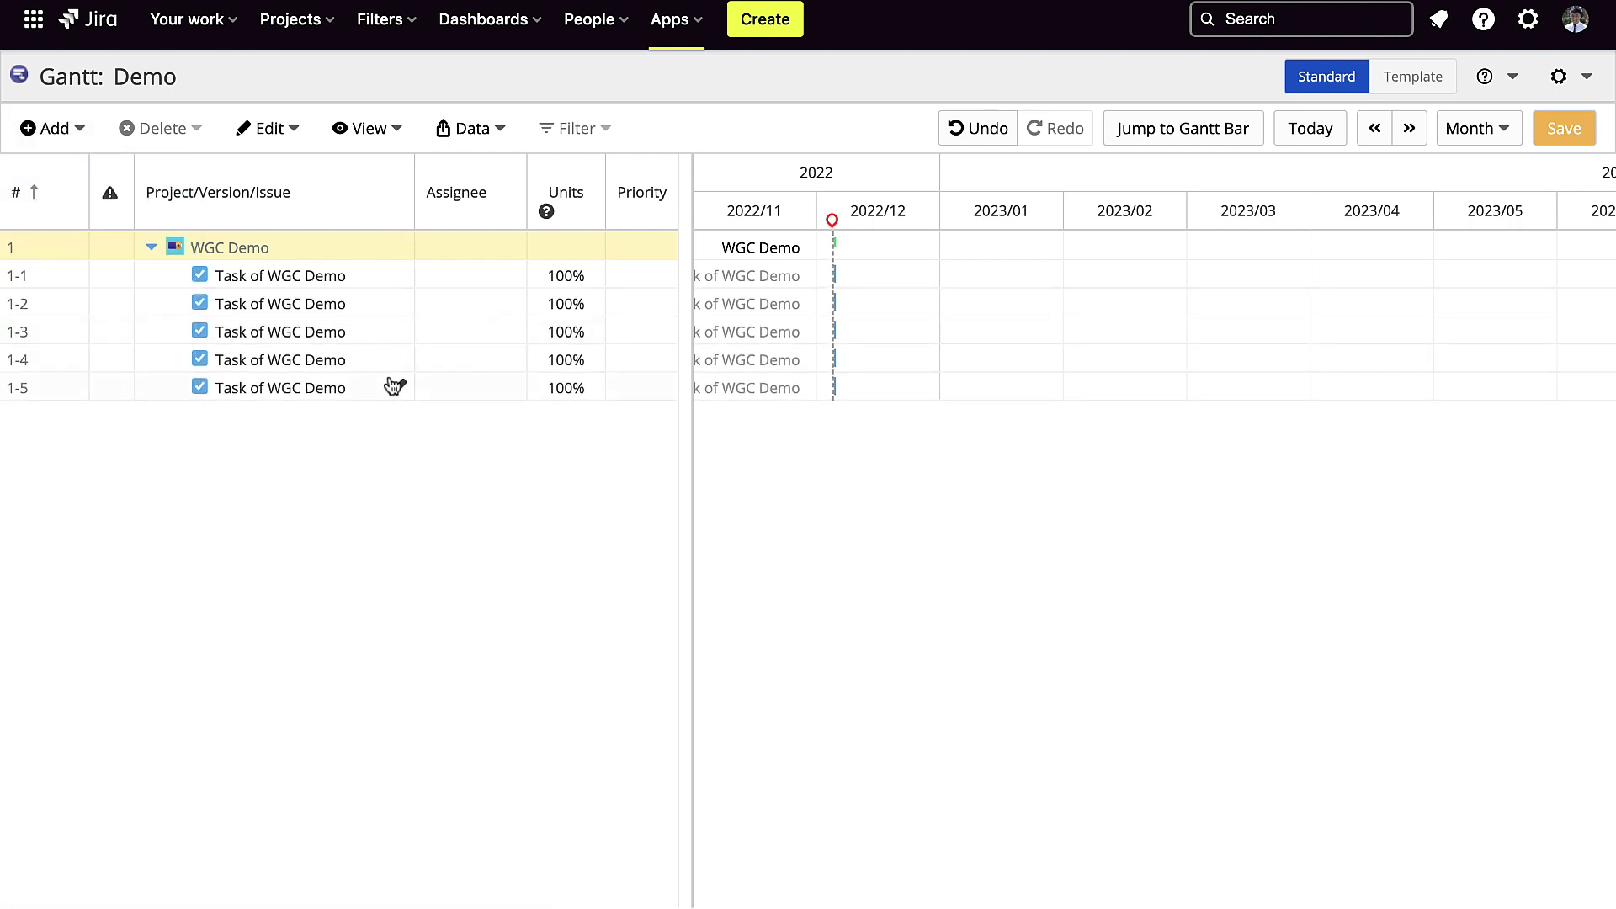
Rename the first new task to Marketing.
double_click(322, 279)
triple_click(322, 278)
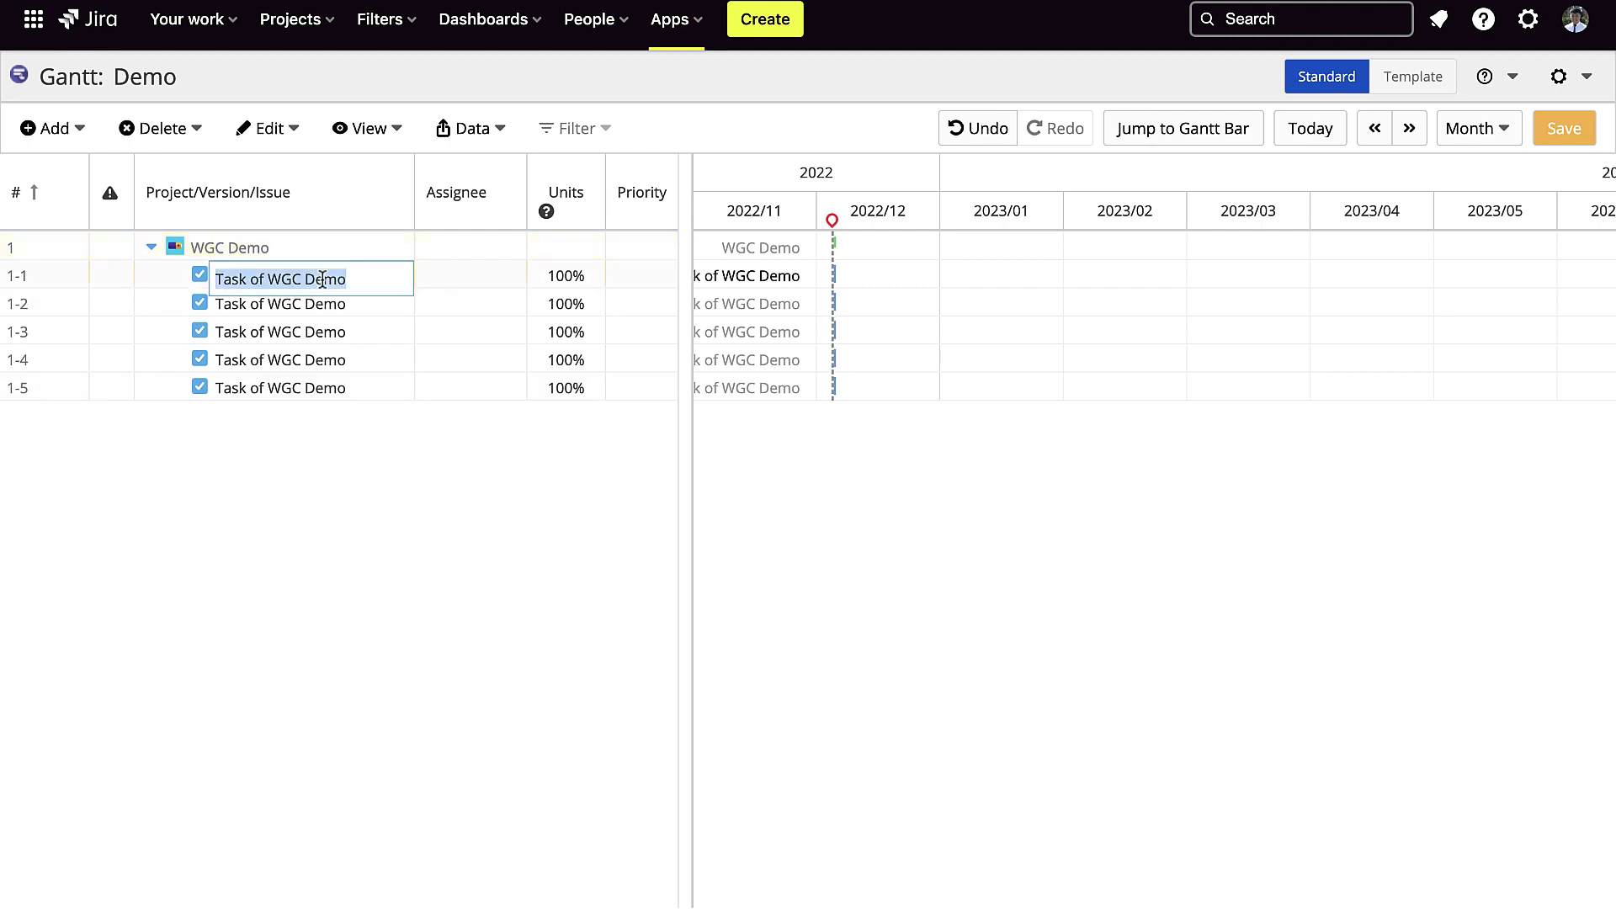
text(Marketing)
key(Return)
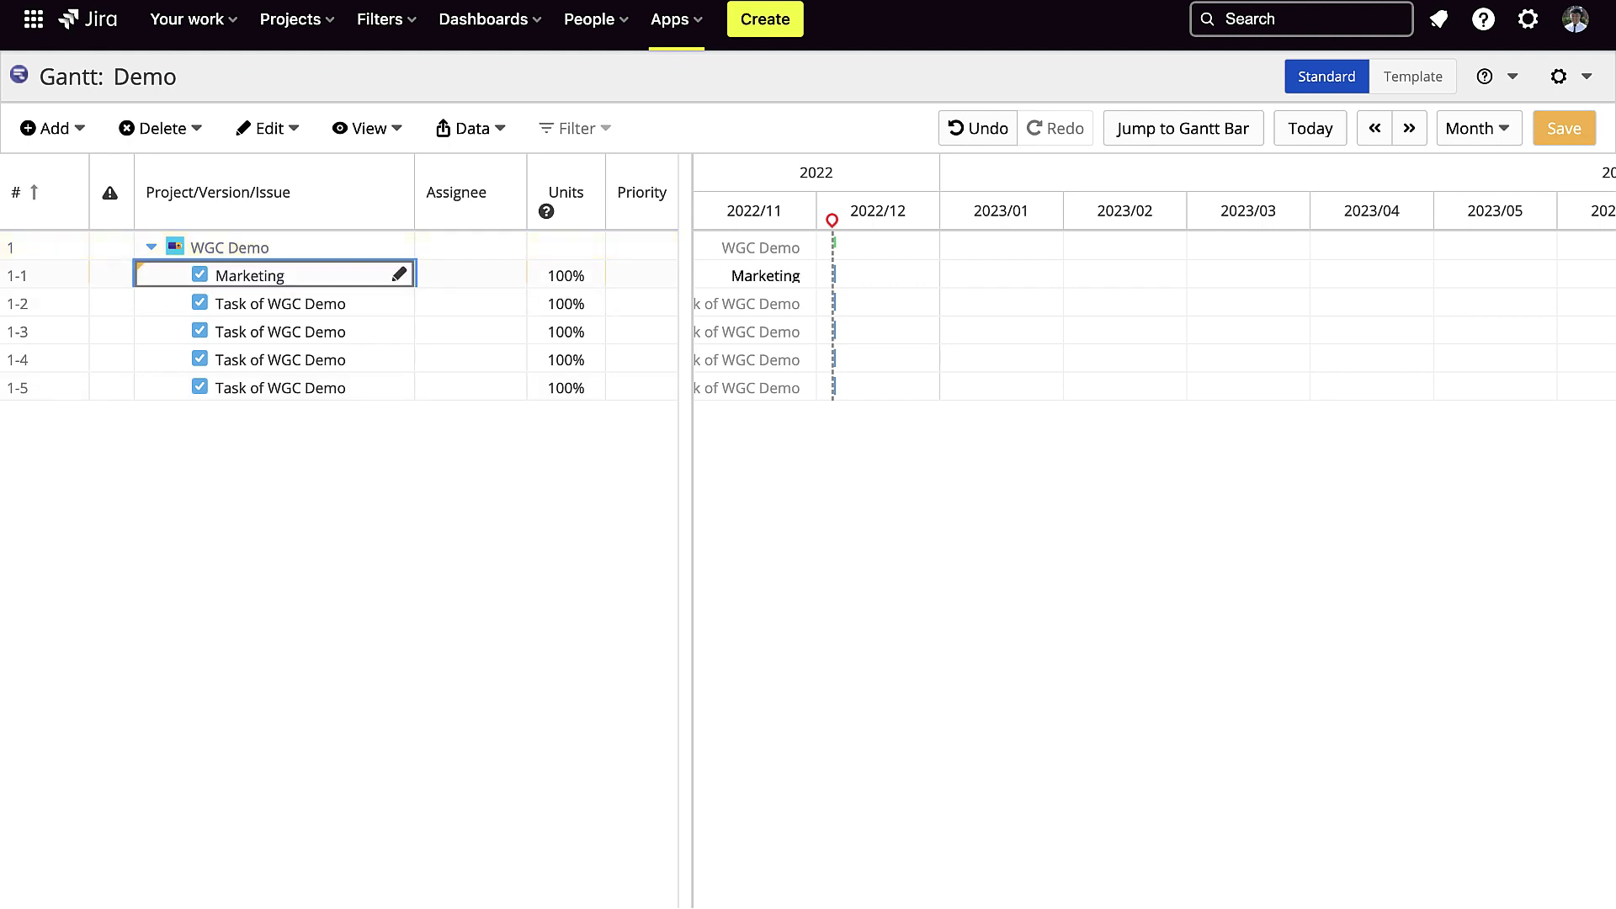
Assign the Marketing task to a team member at 15% units.
double_click(512, 278)
click(510, 279)
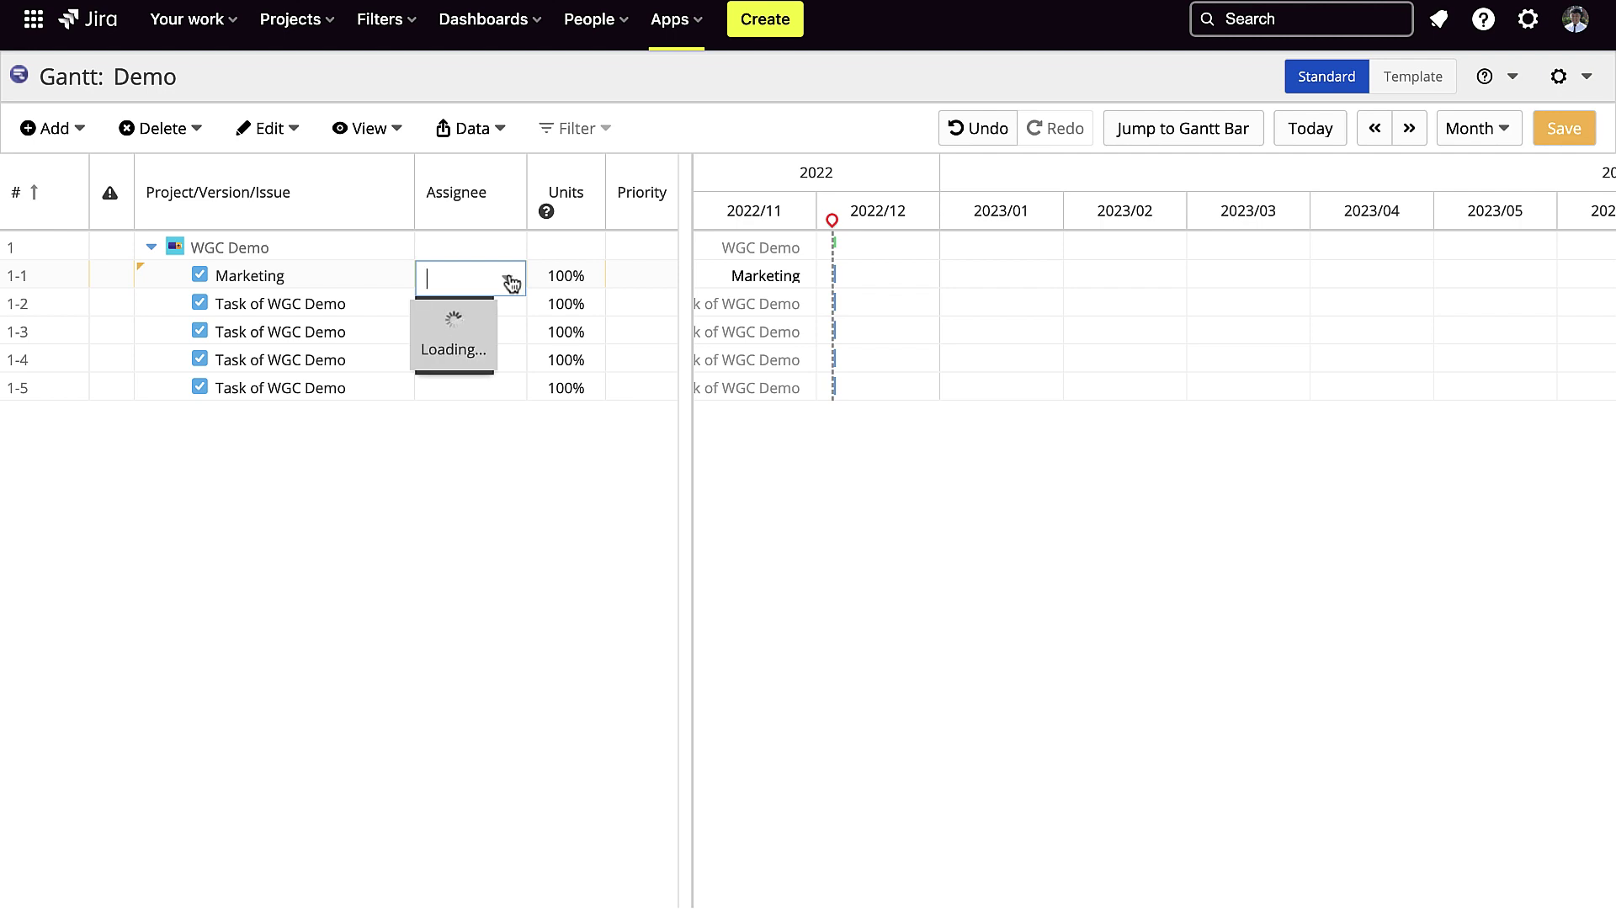
click(513, 352)
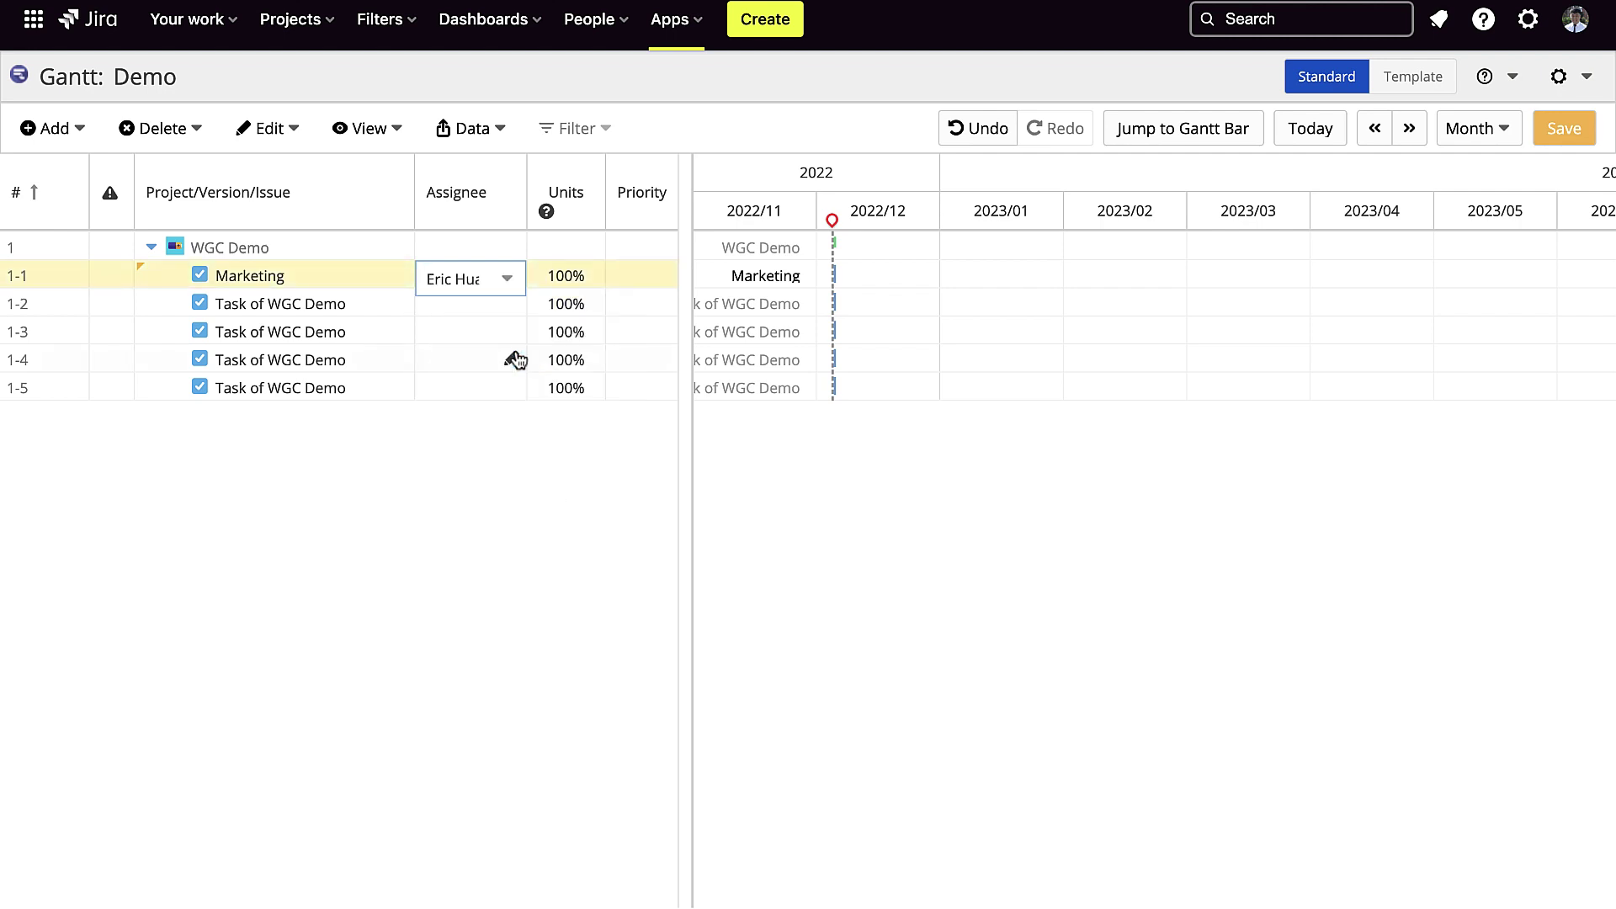
double_click(564, 271)
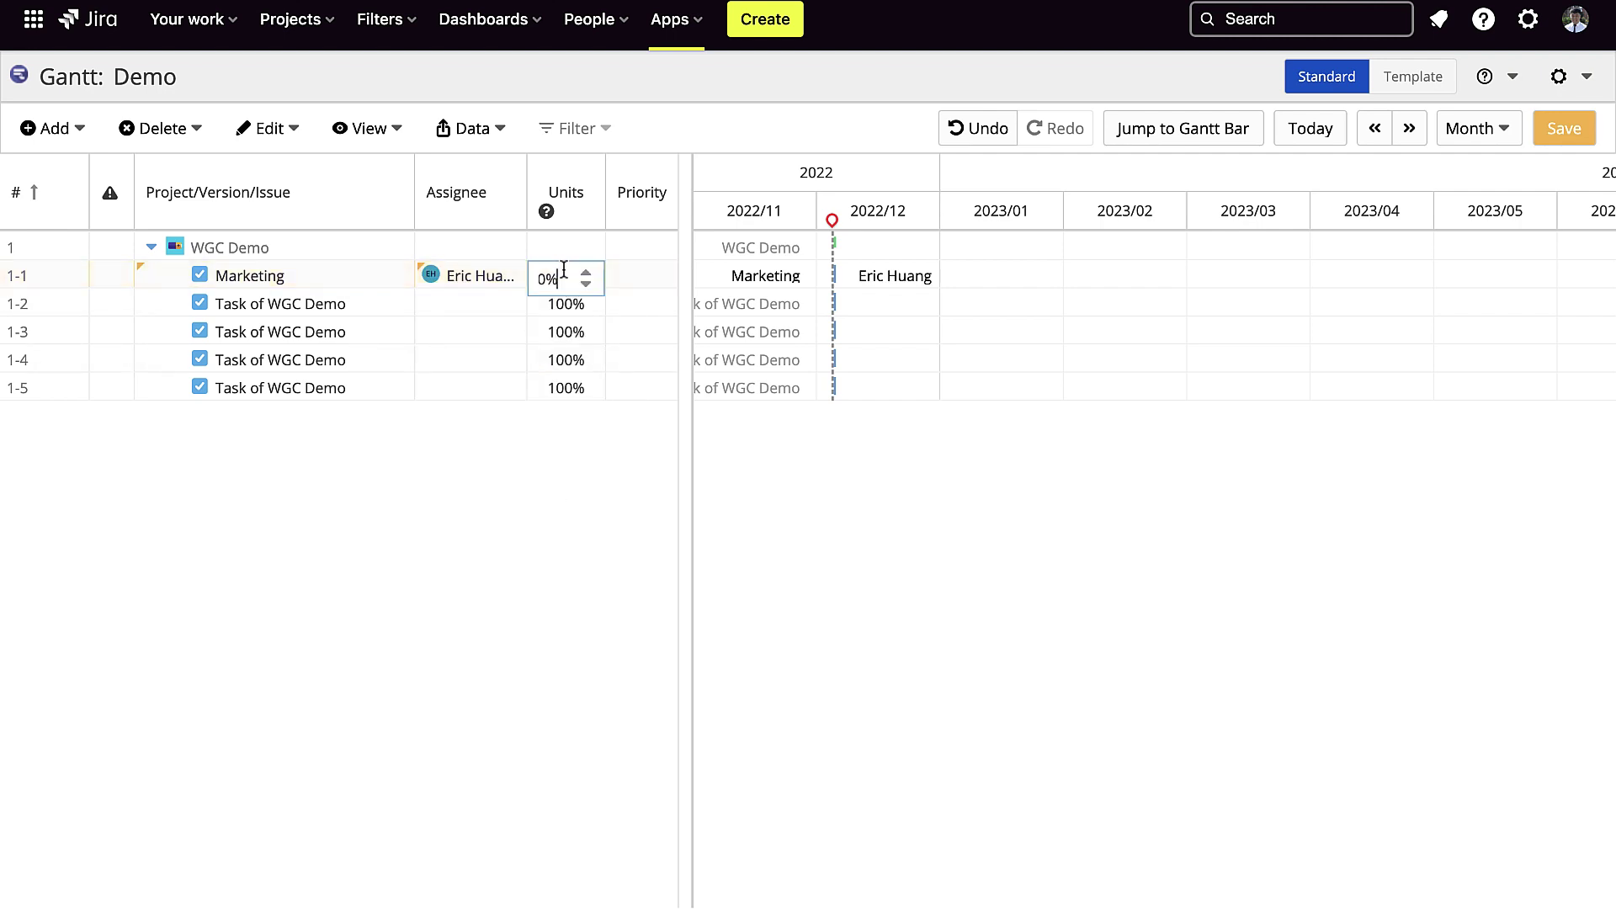
double_click(564, 271)
text(15)
key(Return)
Schedule Marketing to start 2022/12/13 with an 8-day duration.
drag(681, 328, 974, 332)
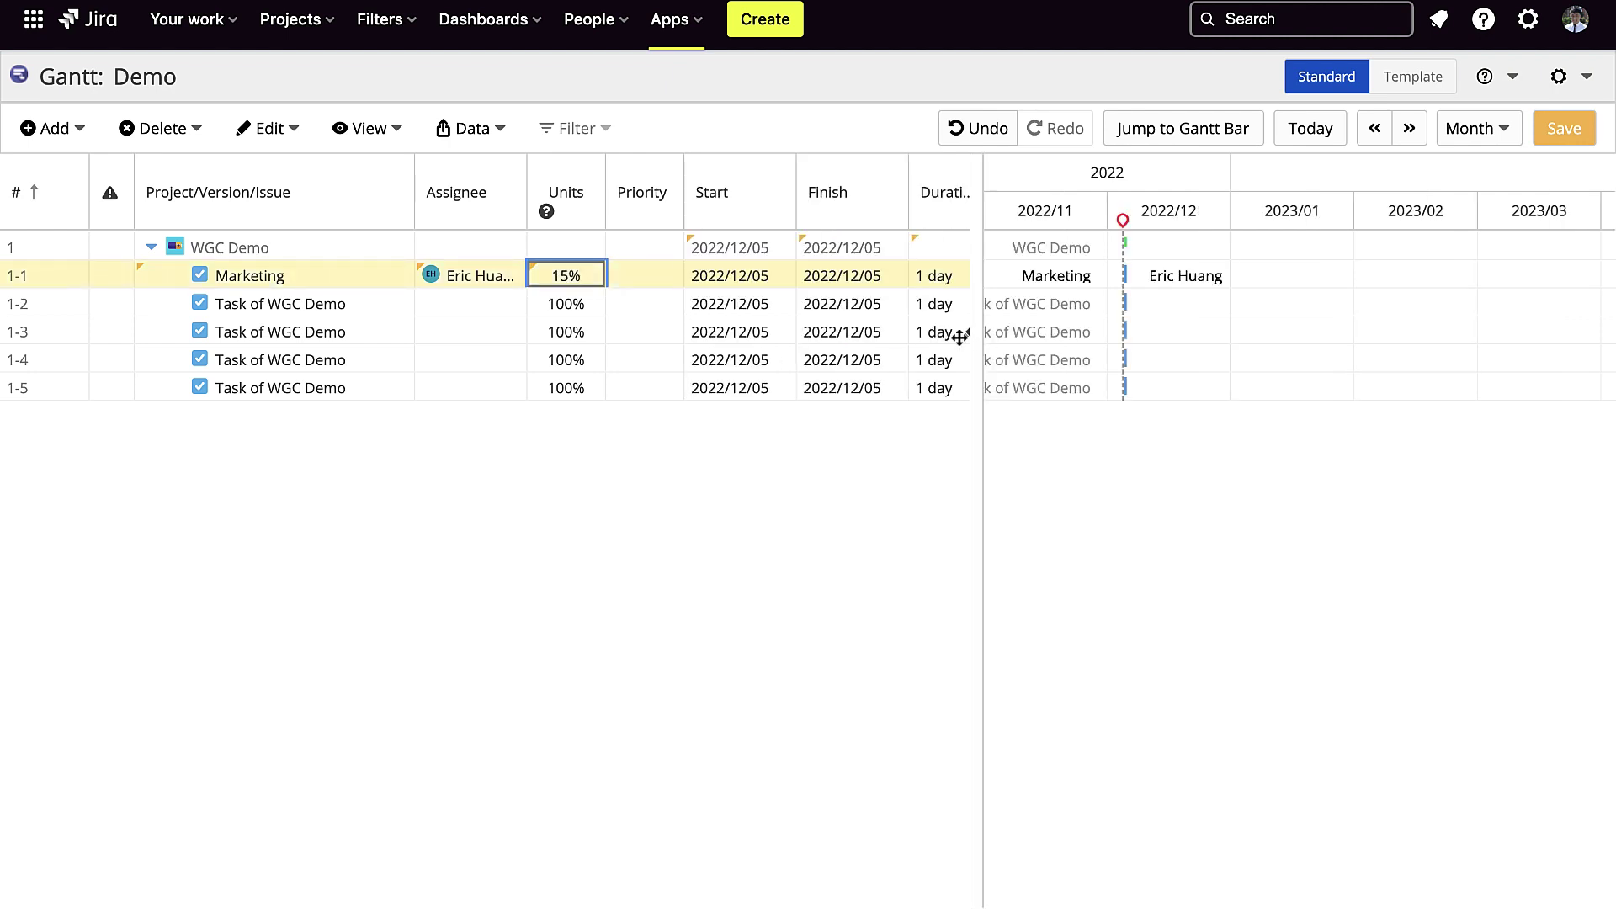
double_click(775, 276)
click(776, 278)
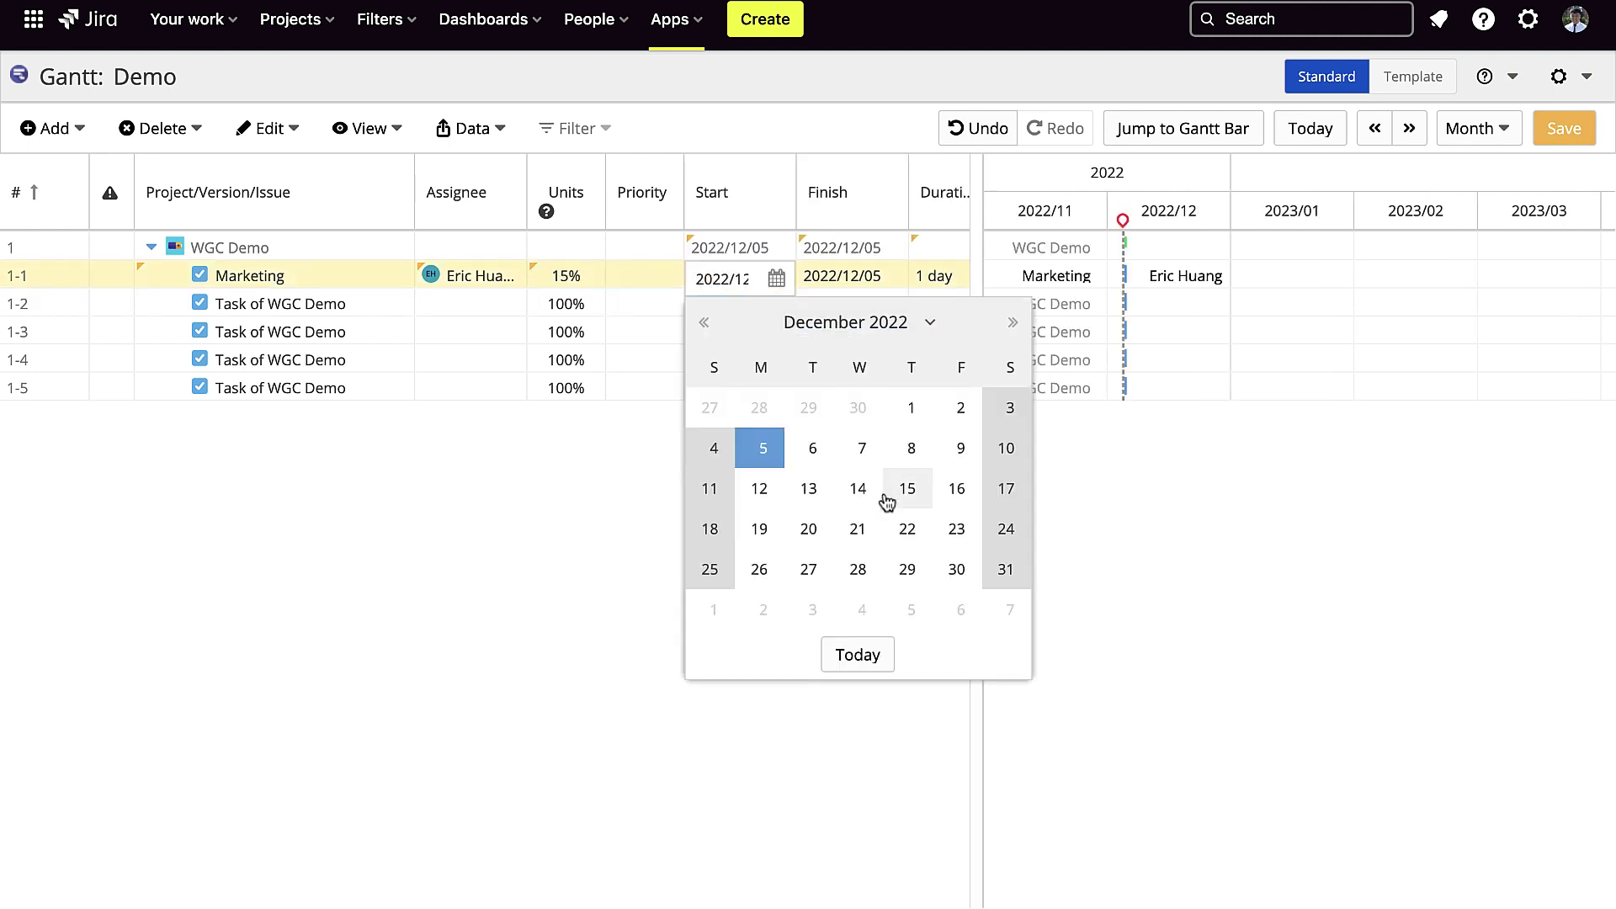
click(790, 503)
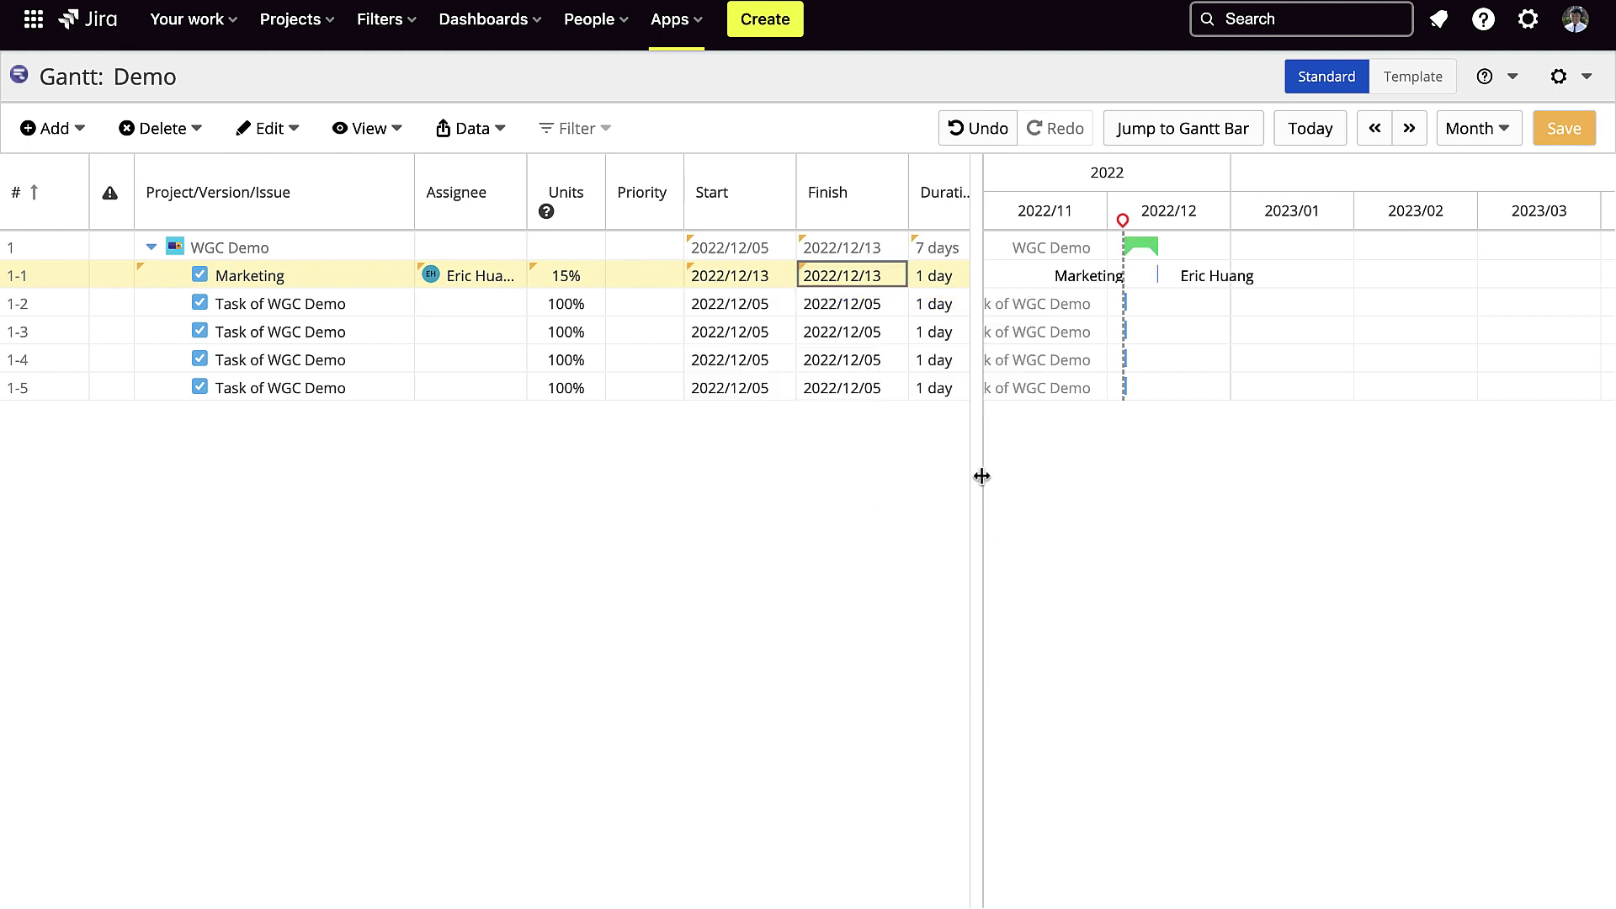
drag(985, 469, 1040, 470)
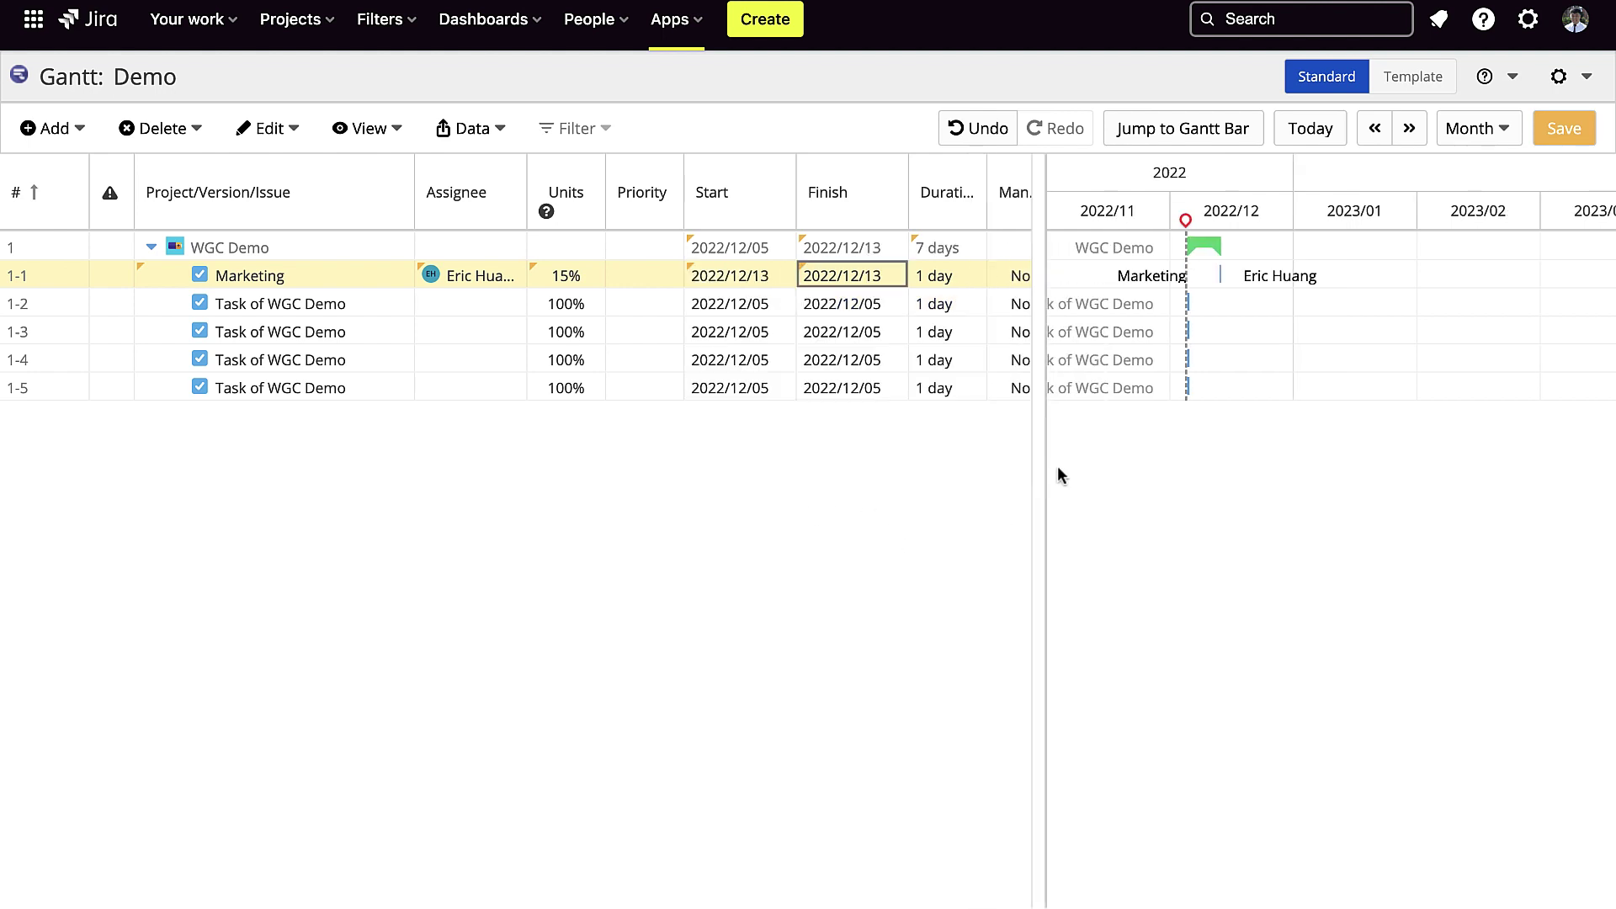
click(1051, 466)
click(946, 276)
click(970, 273)
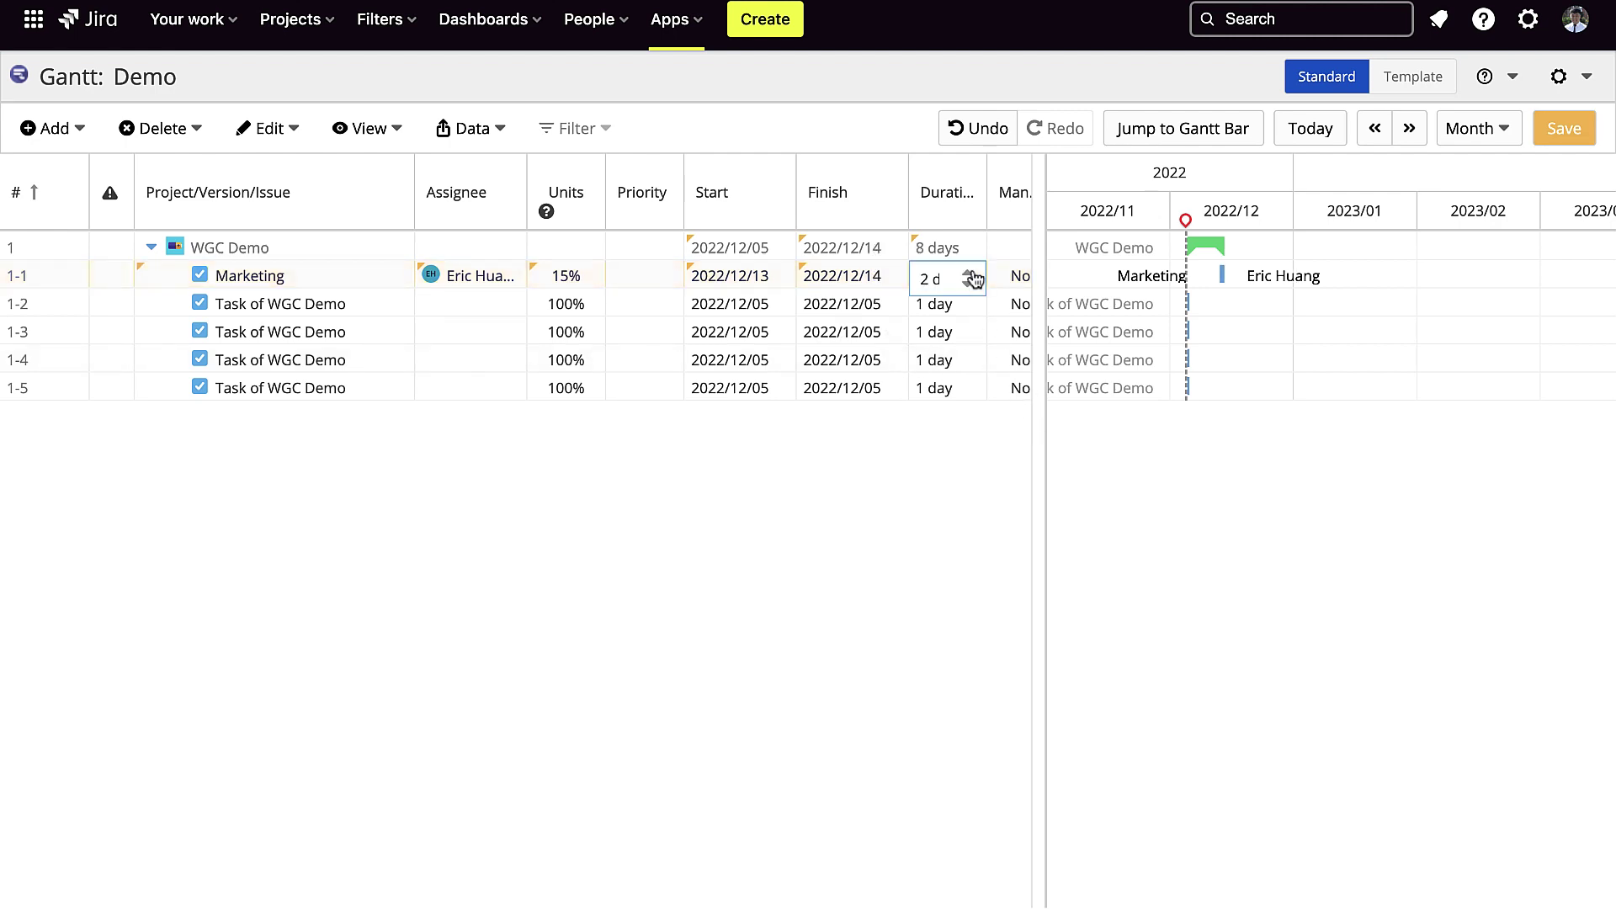
click(971, 273)
click(970, 273)
click(970, 274)
click(970, 273)
click(970, 273)
click(970, 274)
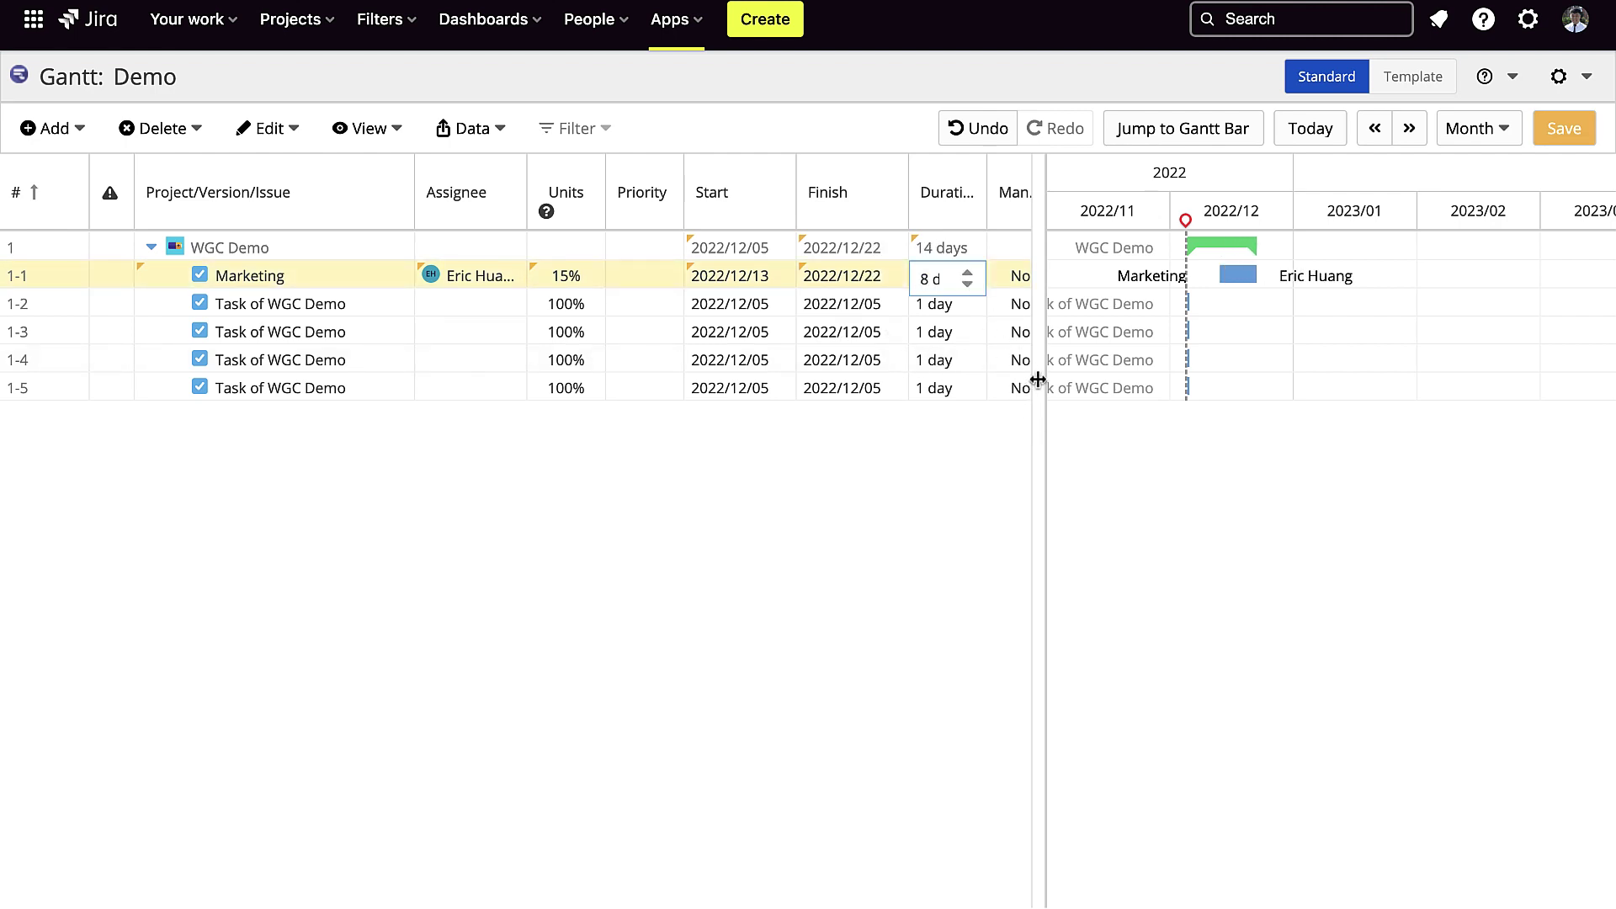
drag(1038, 380, 1312, 416)
Expand all hierarchies to list the Advertising, SEO, Email Marketing and Social Media groups.
click(1124, 194)
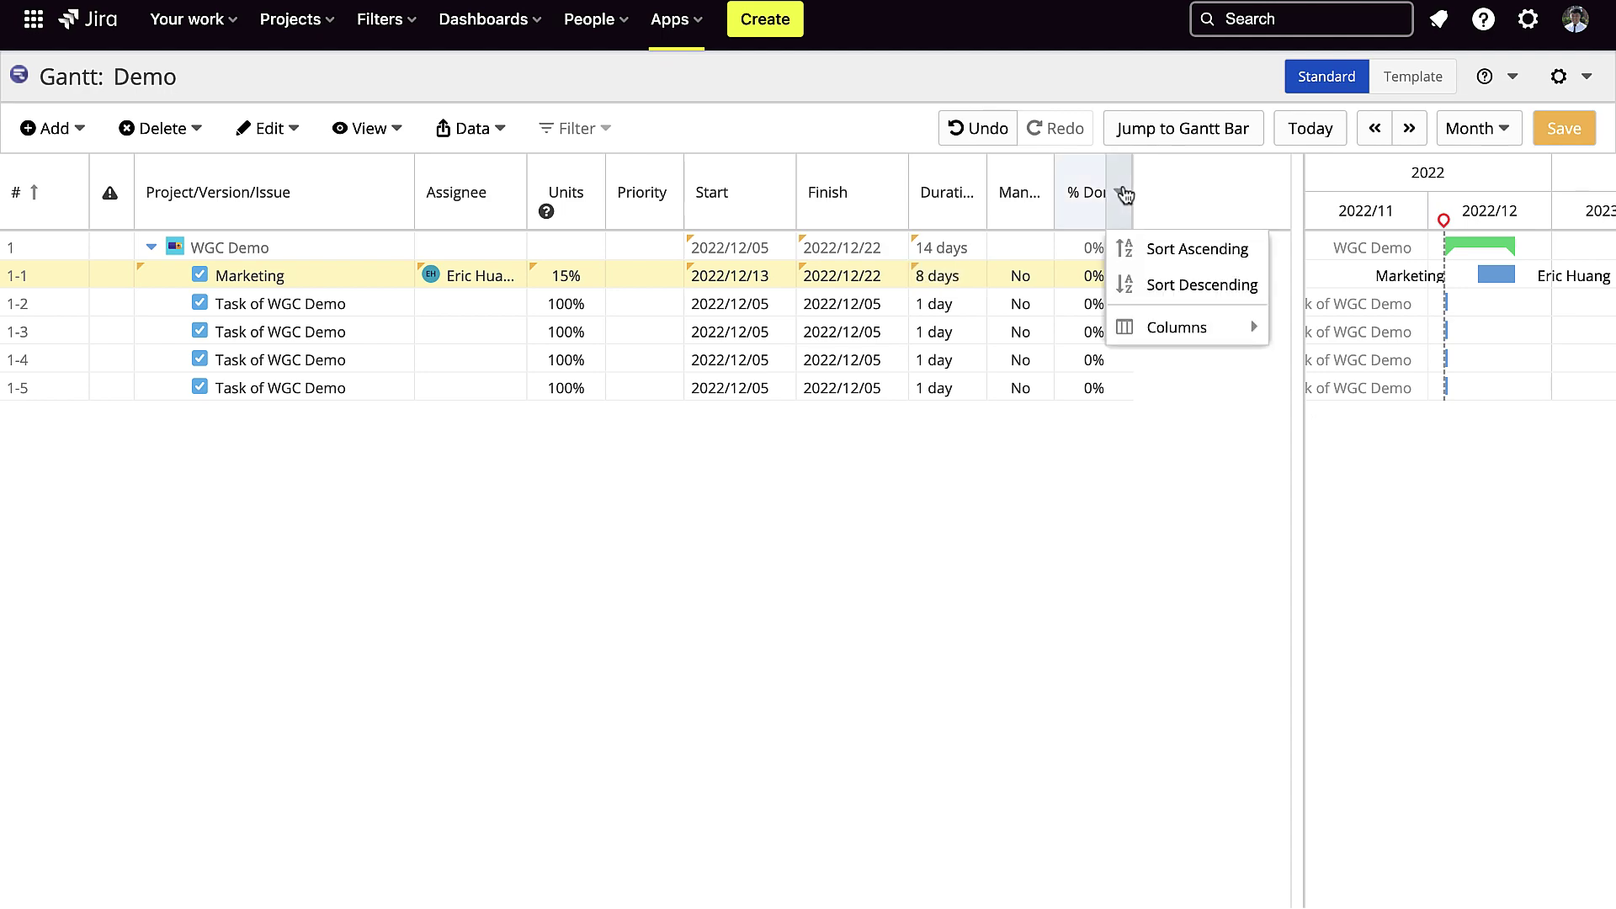
mouse_move(1176, 328)
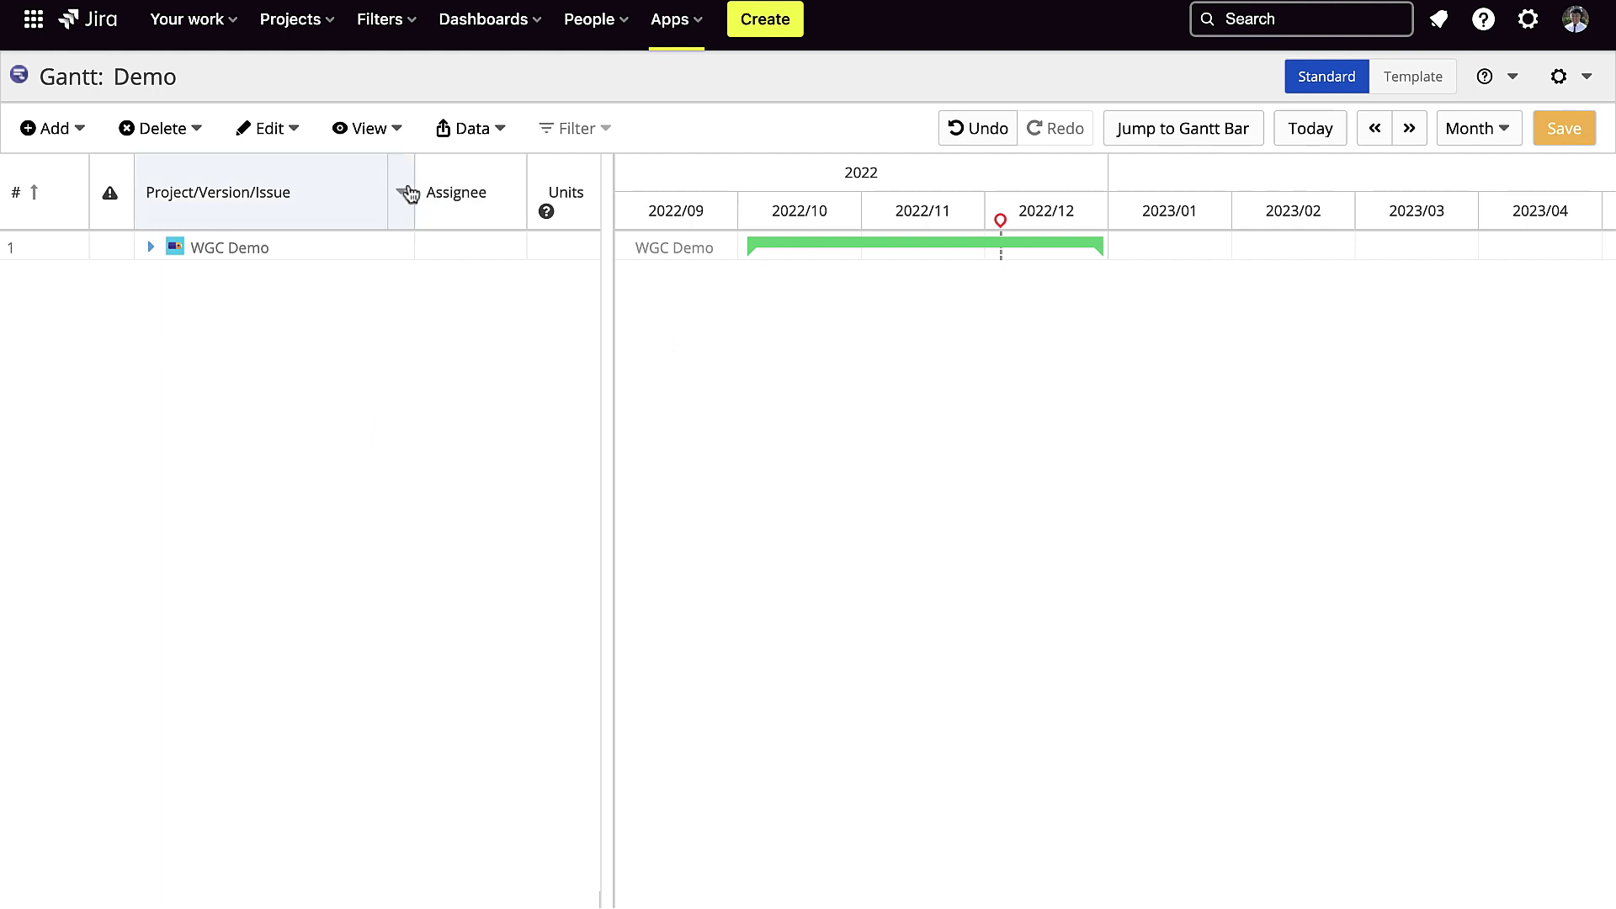
click(379, 134)
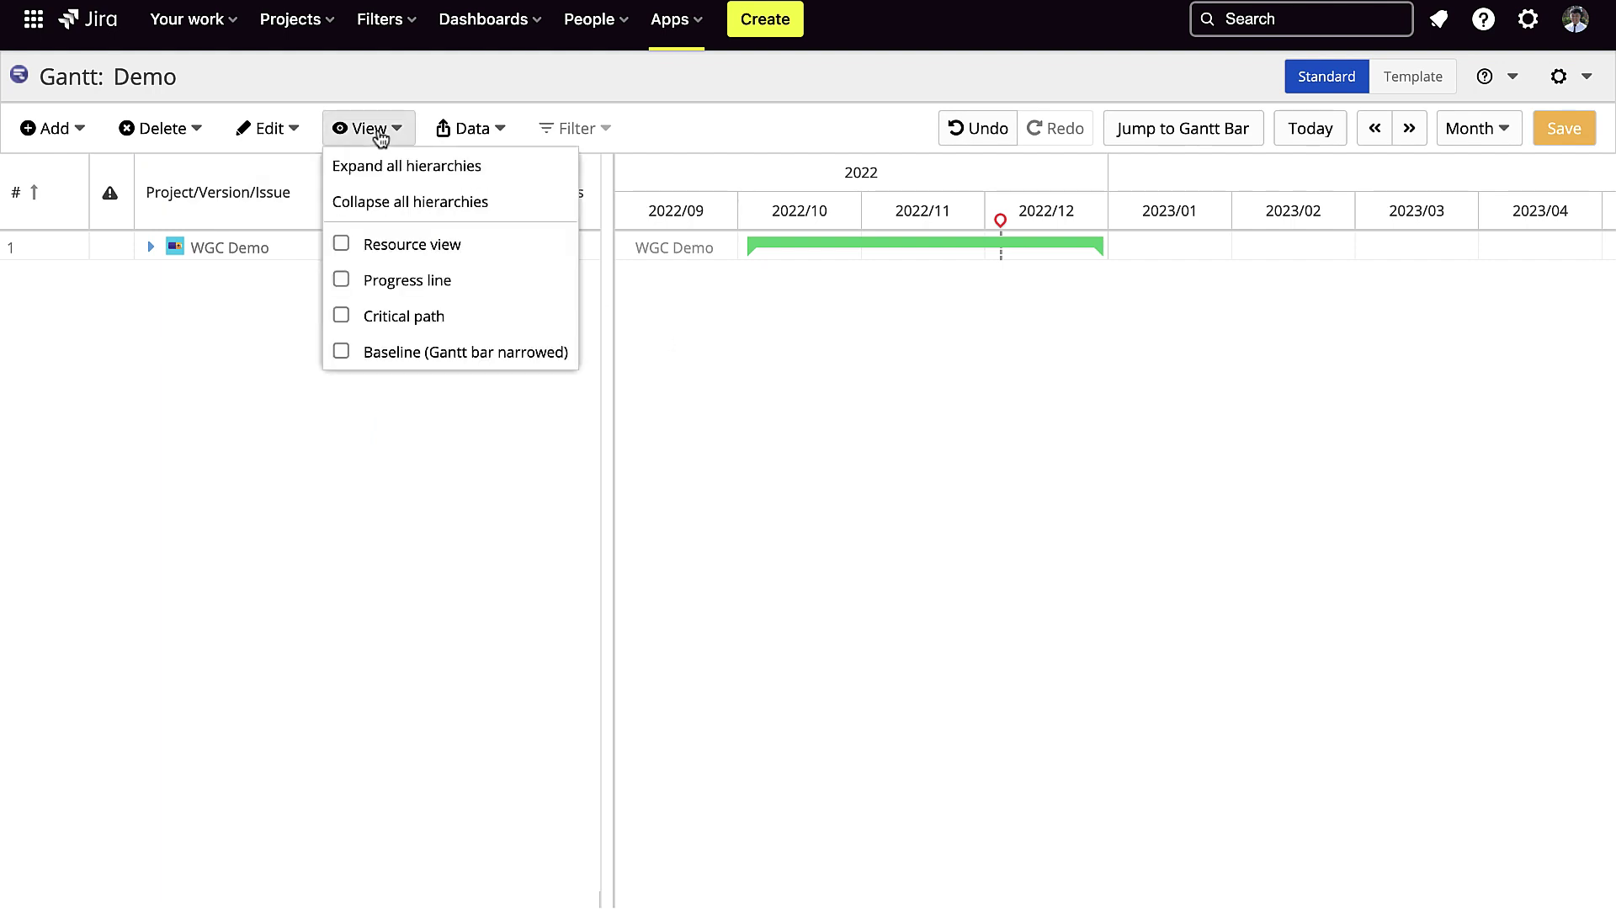
click(394, 178)
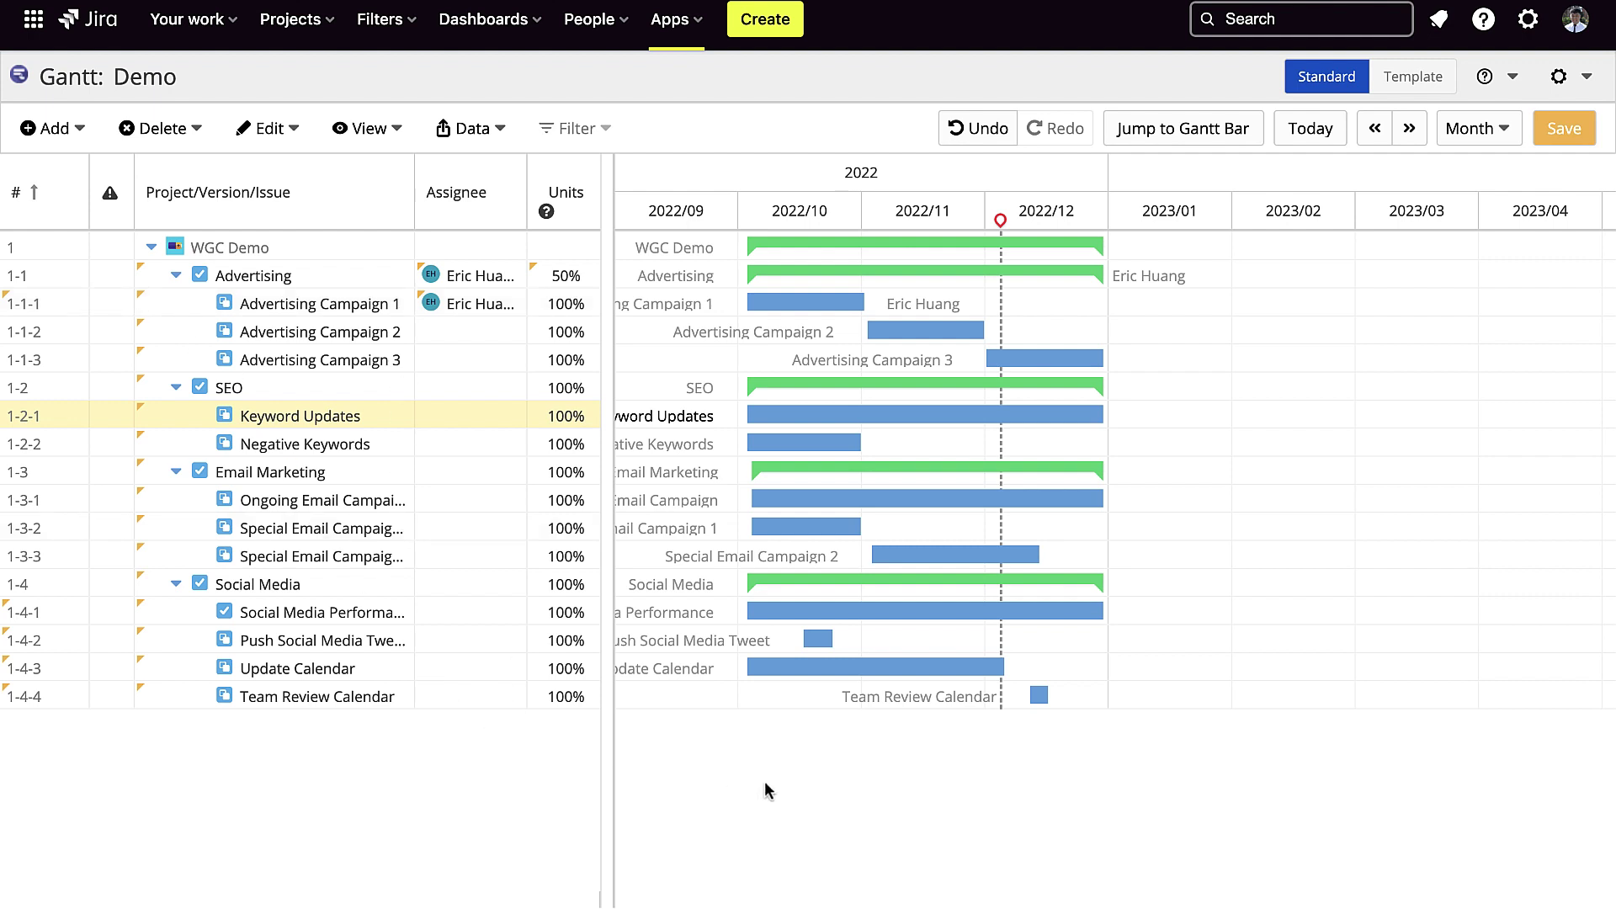
Chain Advertising Campaigns 1→2→3 and link Keyword Updates and Negative Keywords start-to-start.
drag(866, 303, 864, 330)
drag(988, 331, 988, 359)
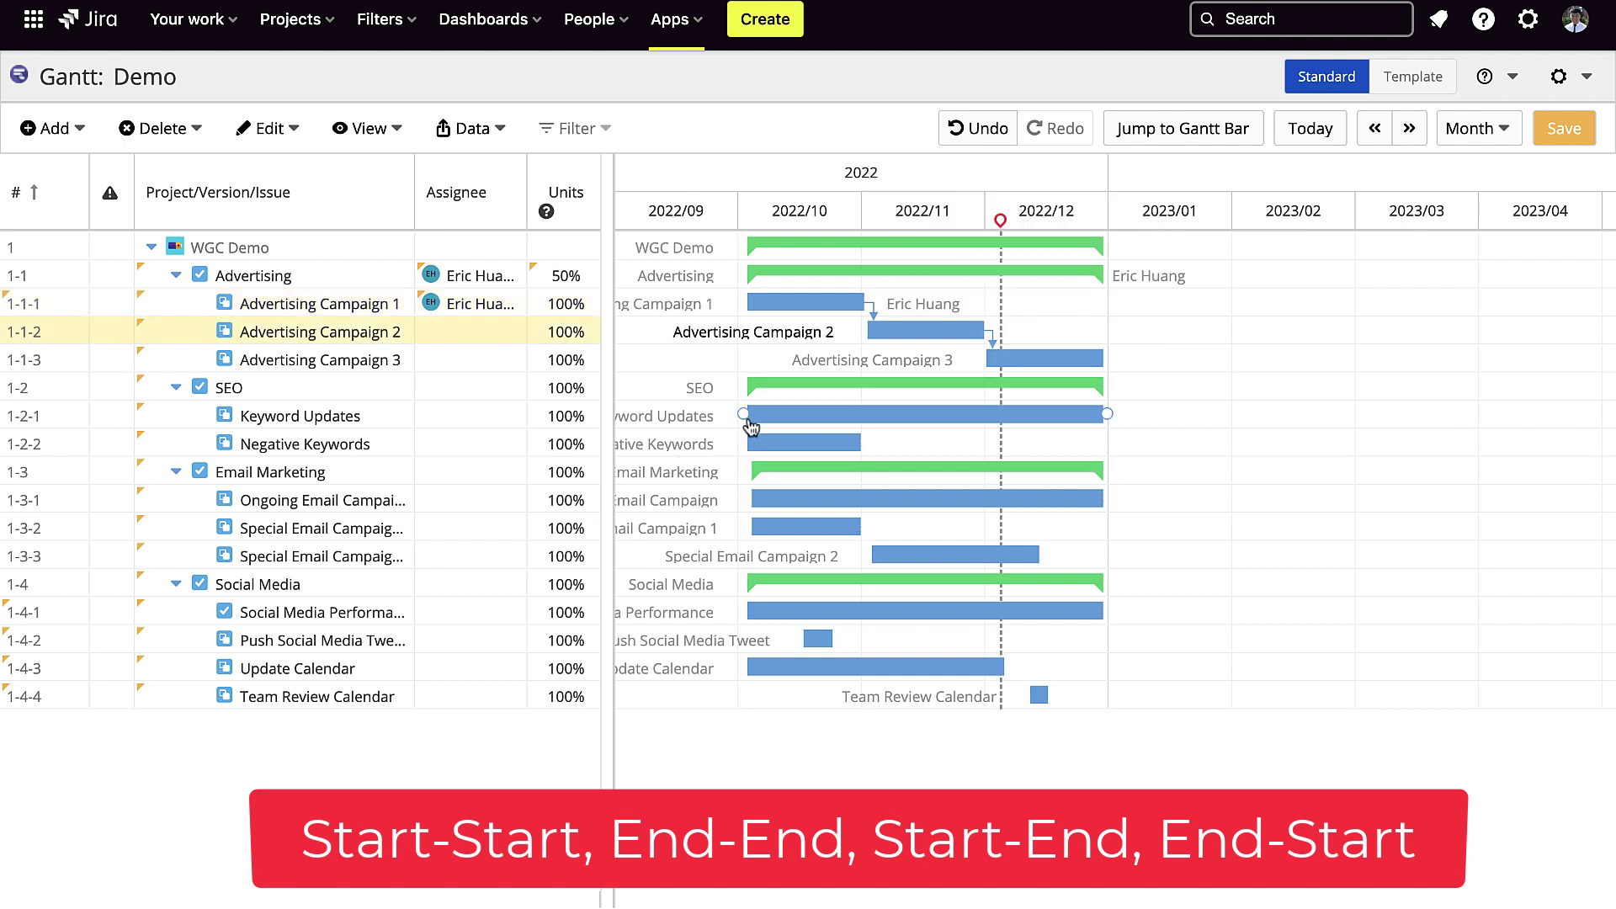
drag(743, 414, 748, 442)
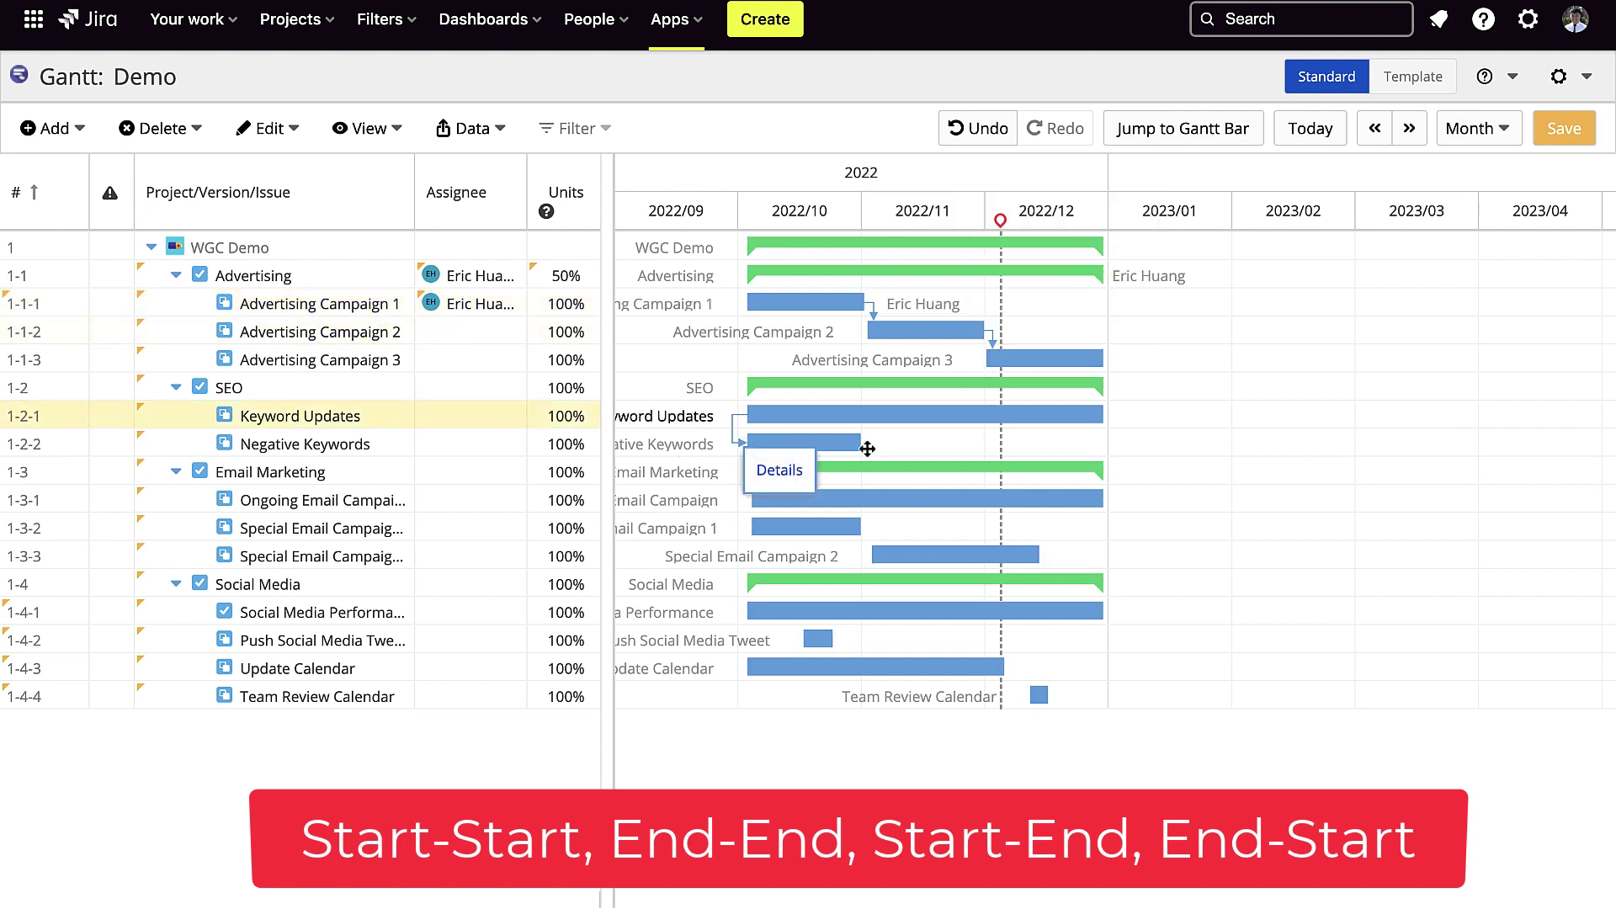
Link the email campaigns start-start and end-start, and end-align Special Email Campaign 2 with Social Media Performance.
drag(759, 503, 752, 527)
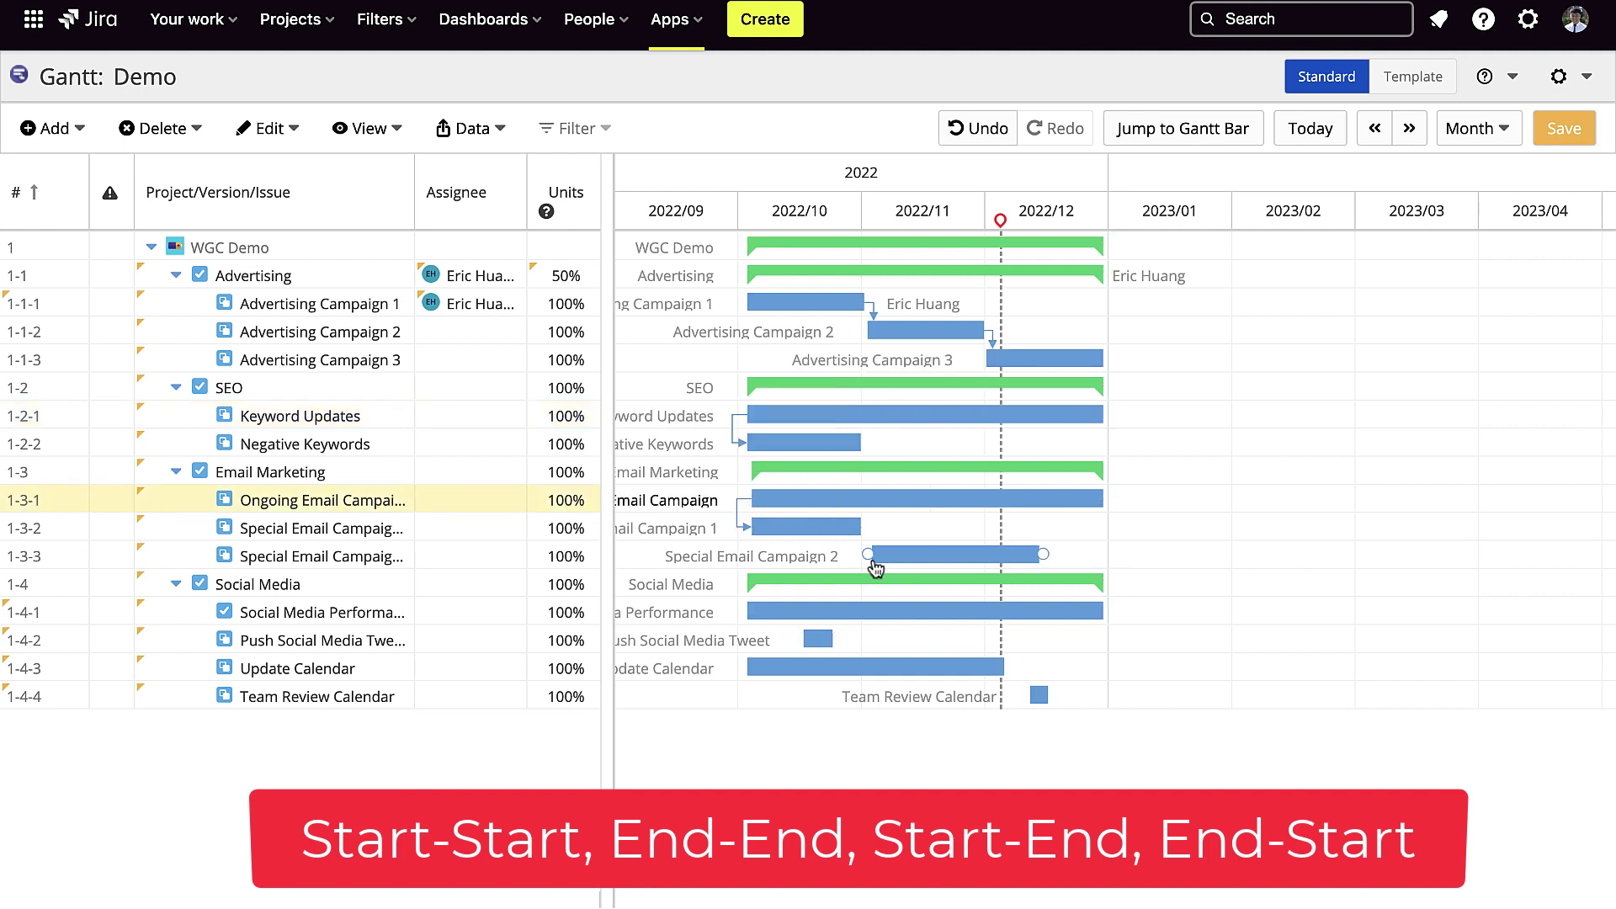
click(864, 533)
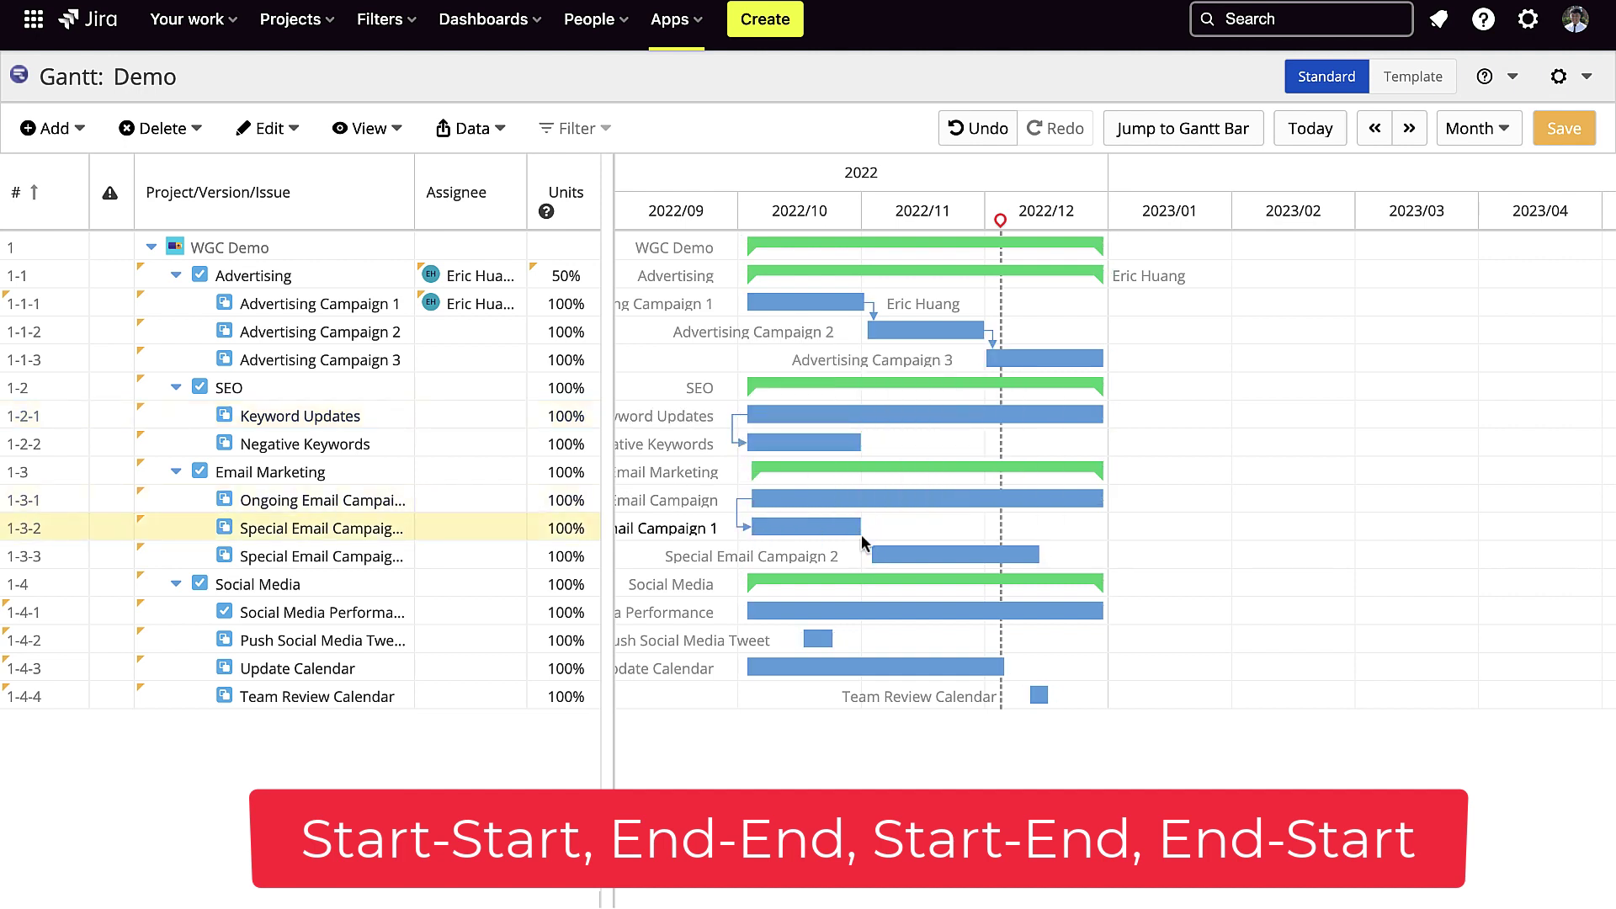
drag(864, 532, 865, 556)
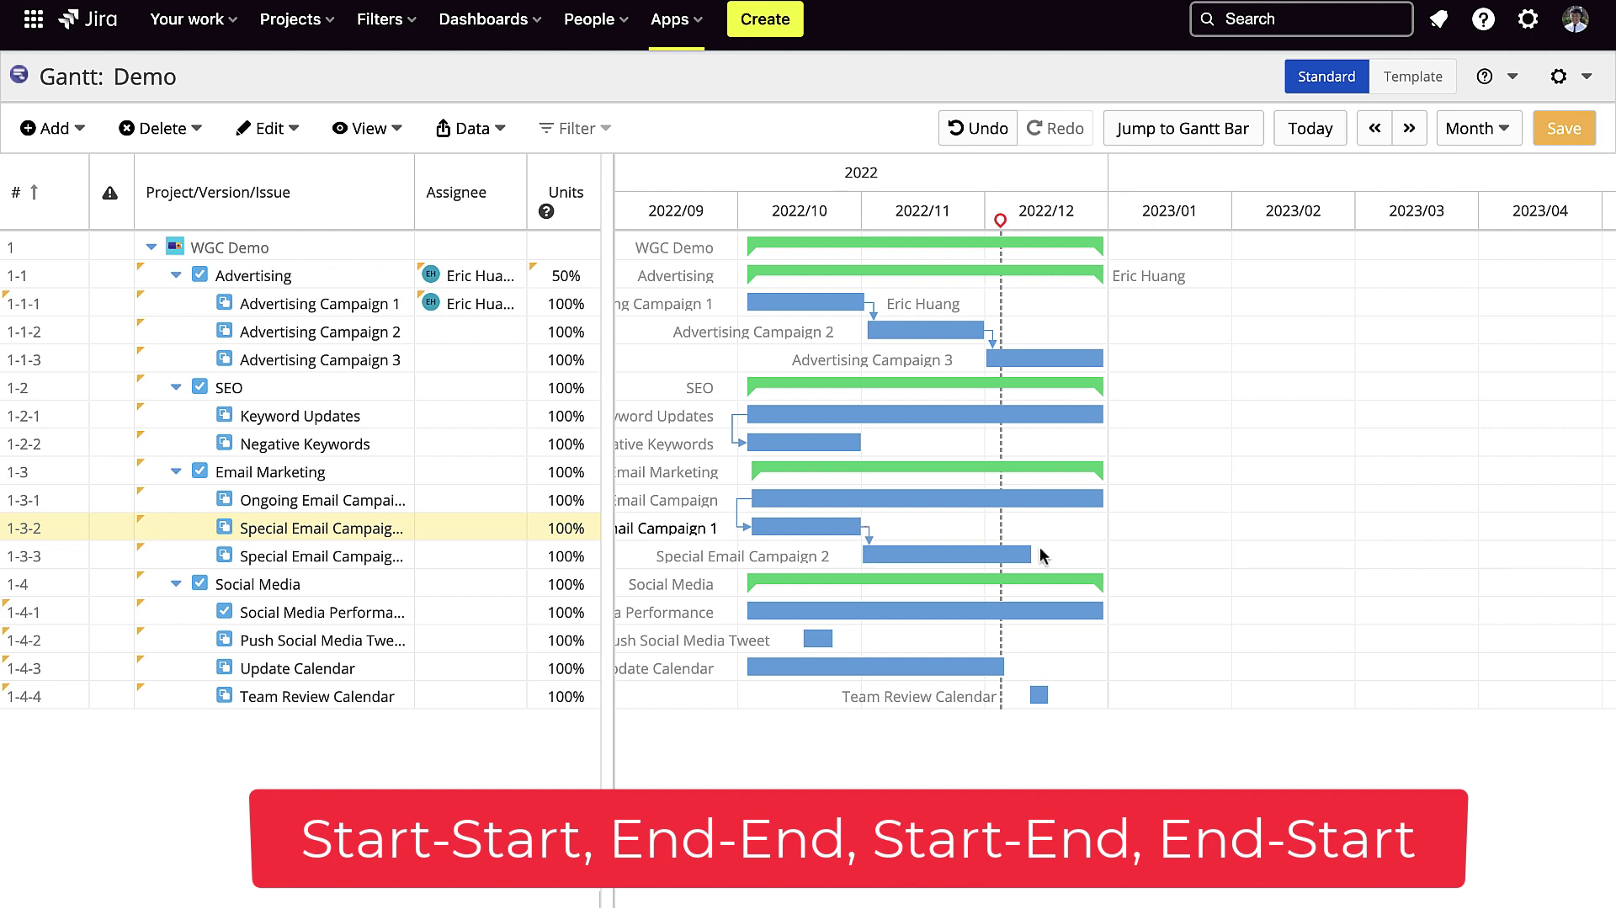
drag(1033, 553, 1104, 612)
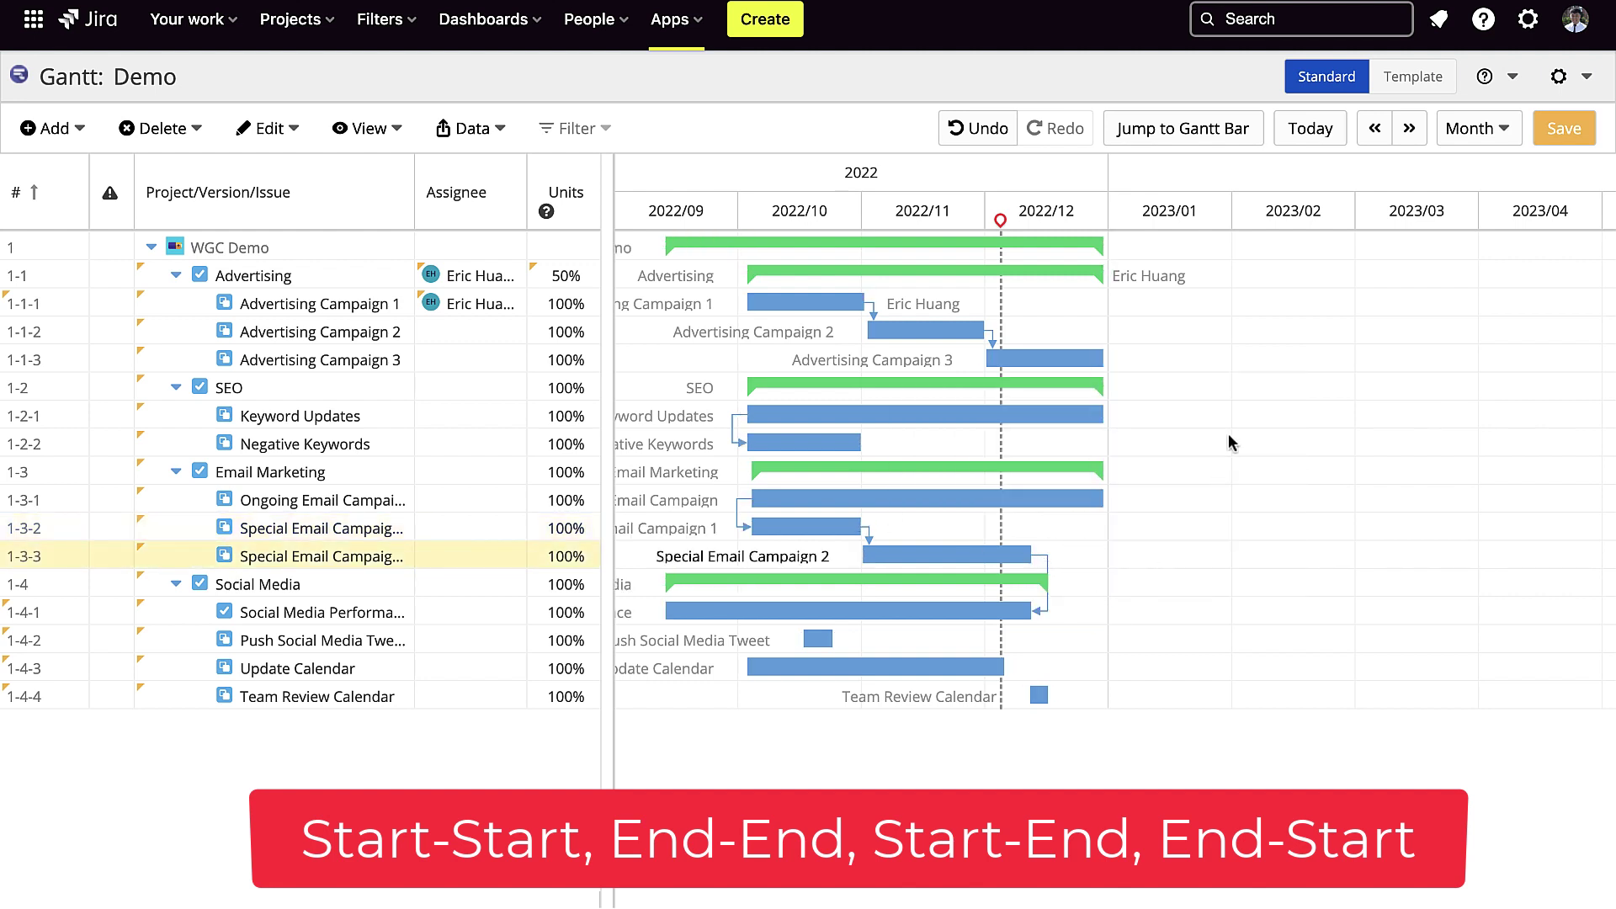
Highlight the critical path and set a baseline for all child issues.
click(369, 128)
click(408, 316)
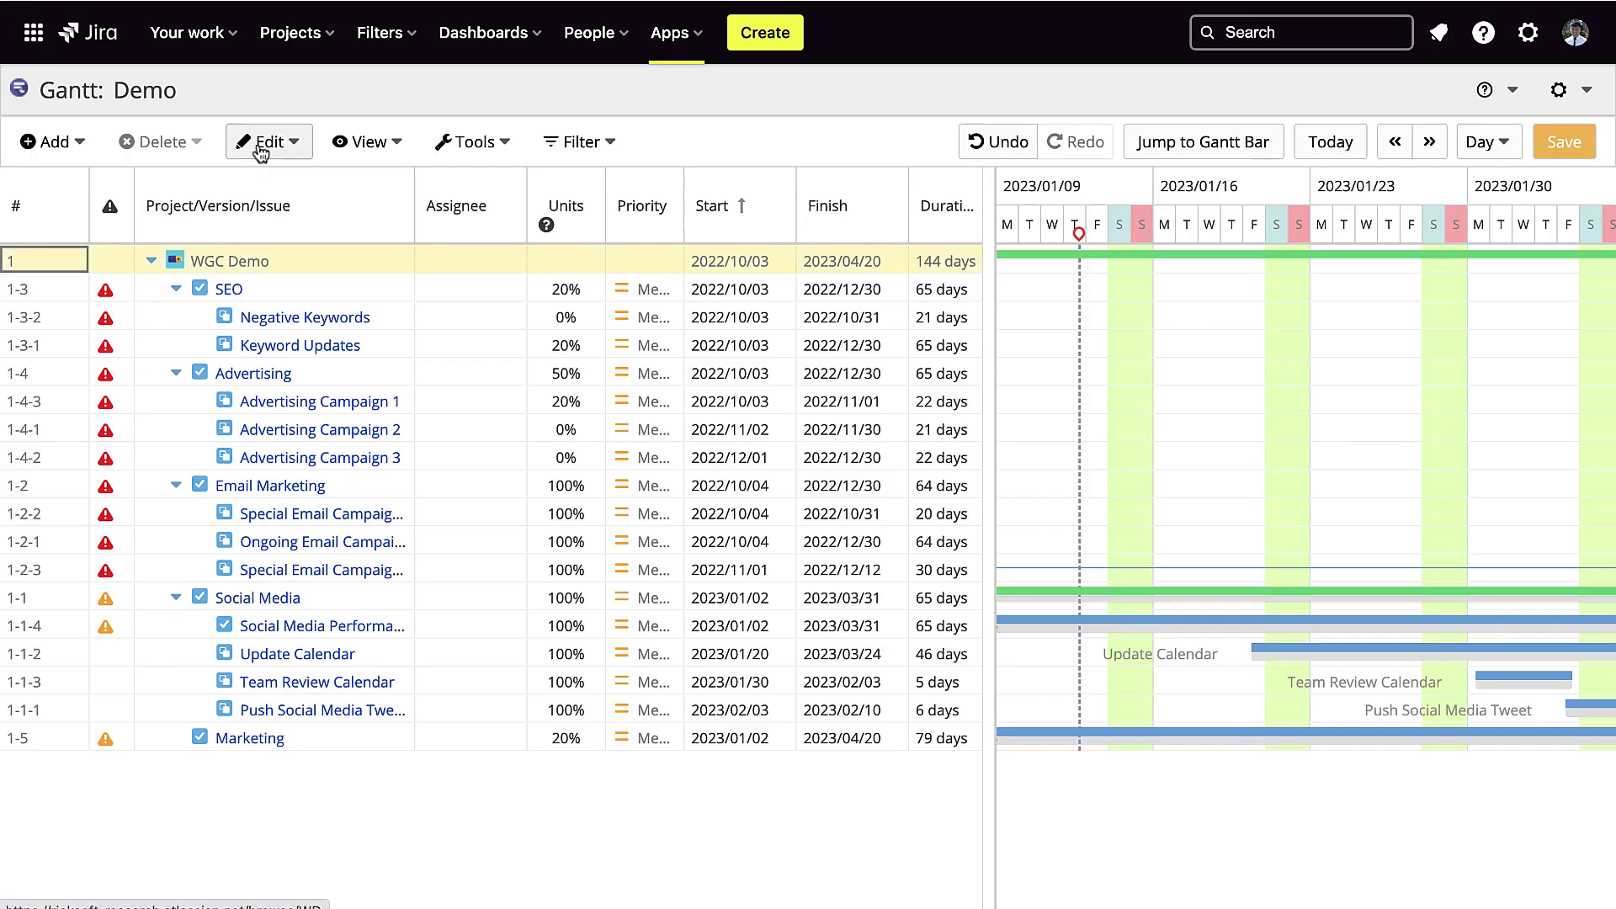
click(269, 139)
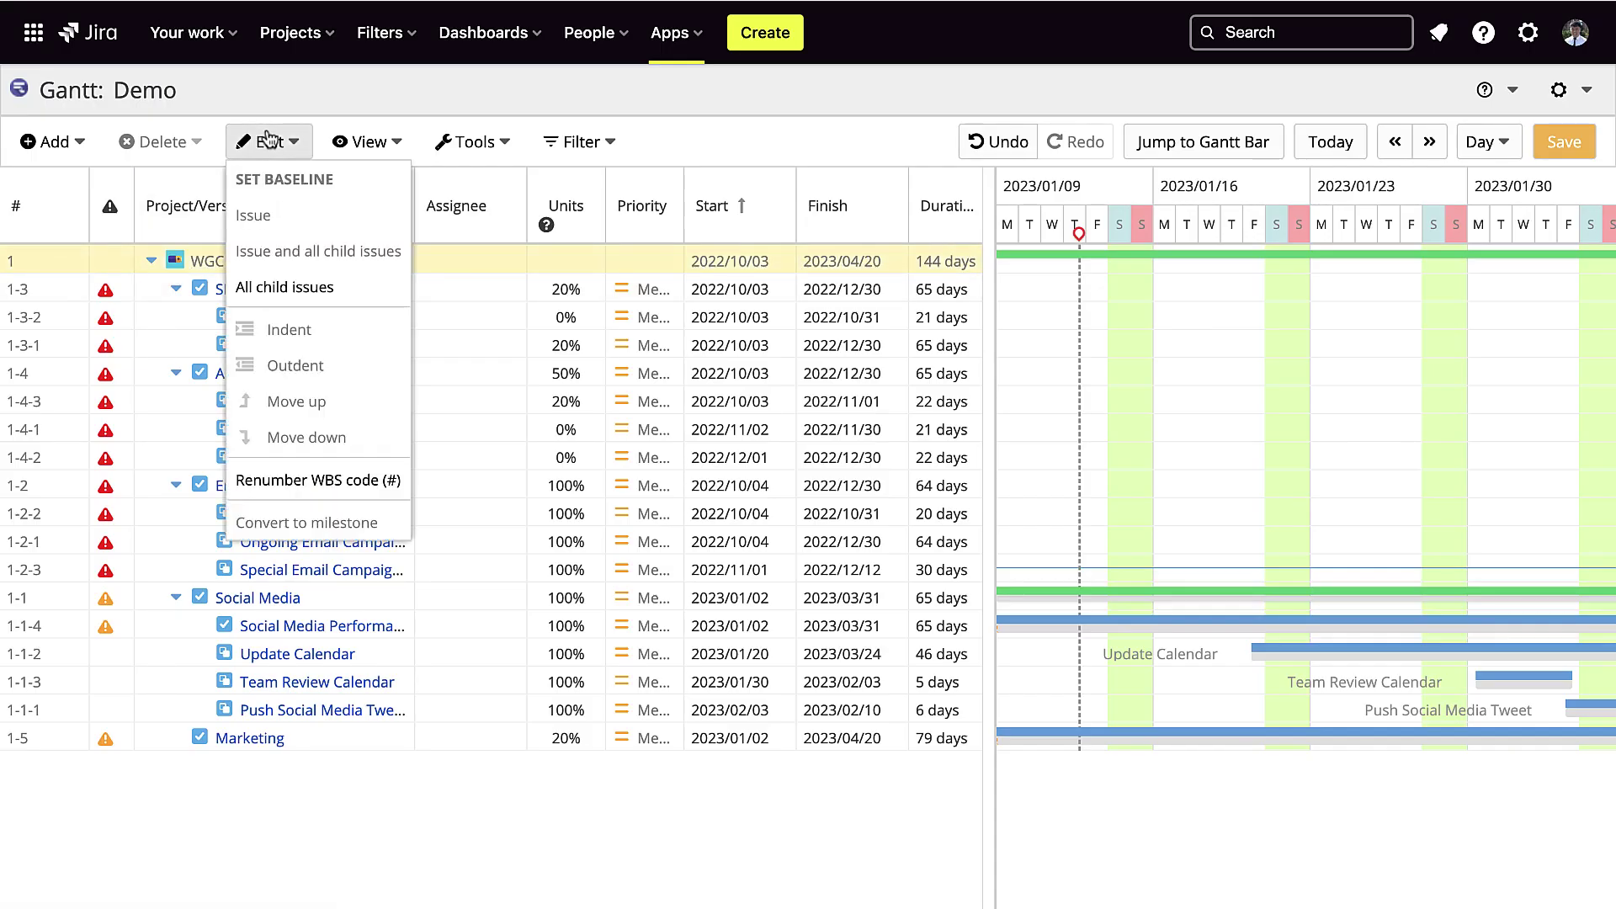
click(293, 279)
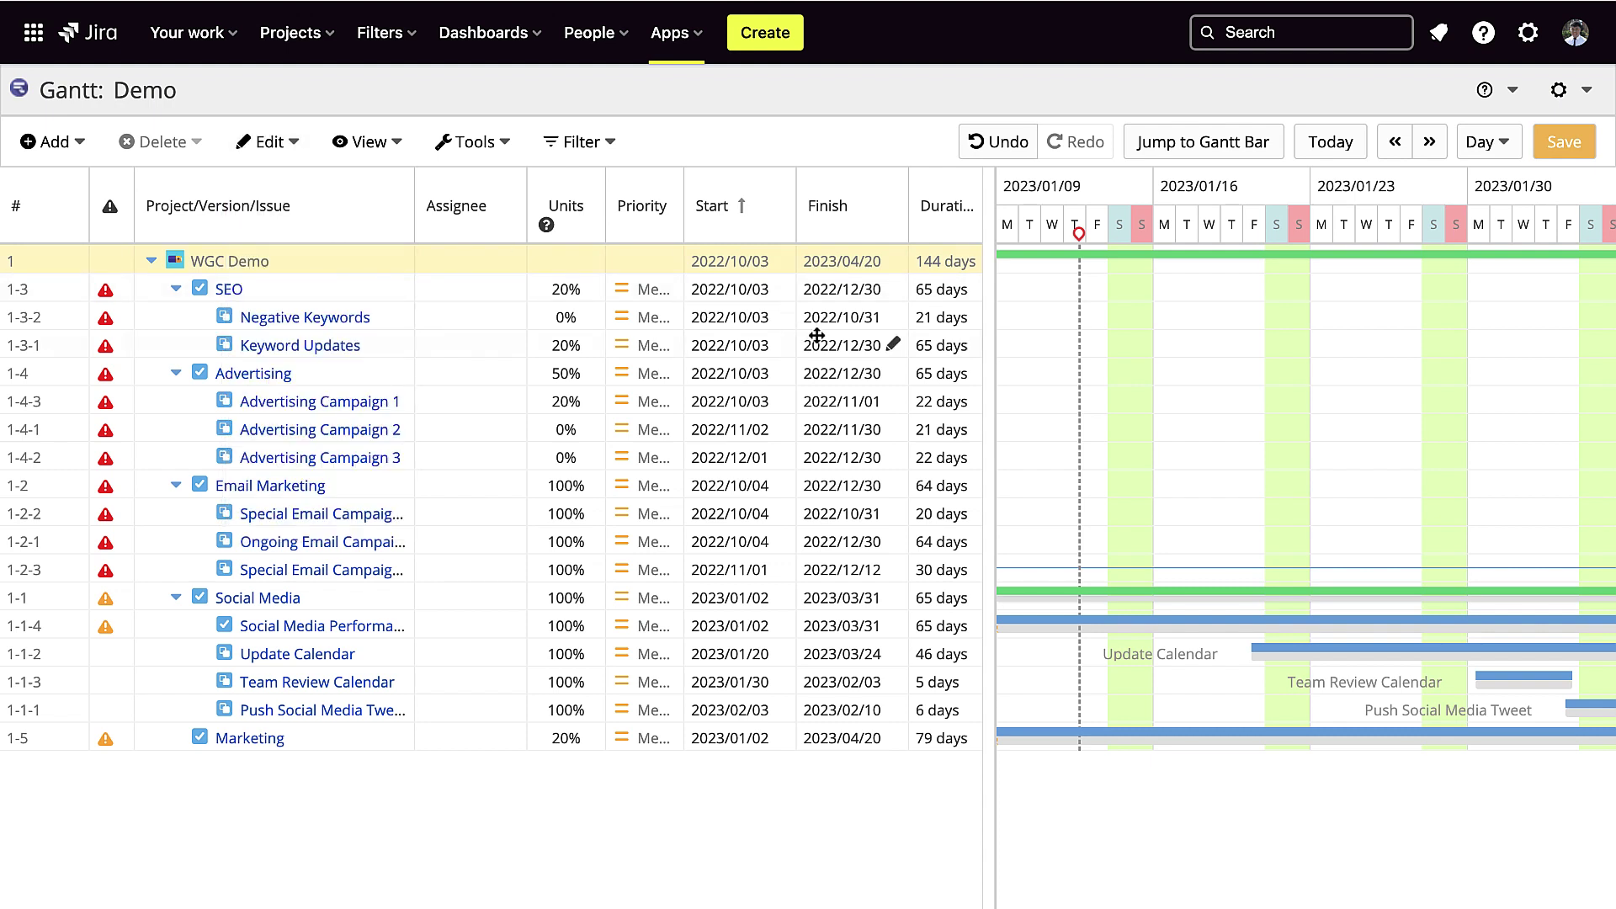
Switch to Bird's-eye view and move Keyword Updates and Advertising Campaign 3 (2022/12/22–2023/01/20) later.
drag(986, 338, 602, 345)
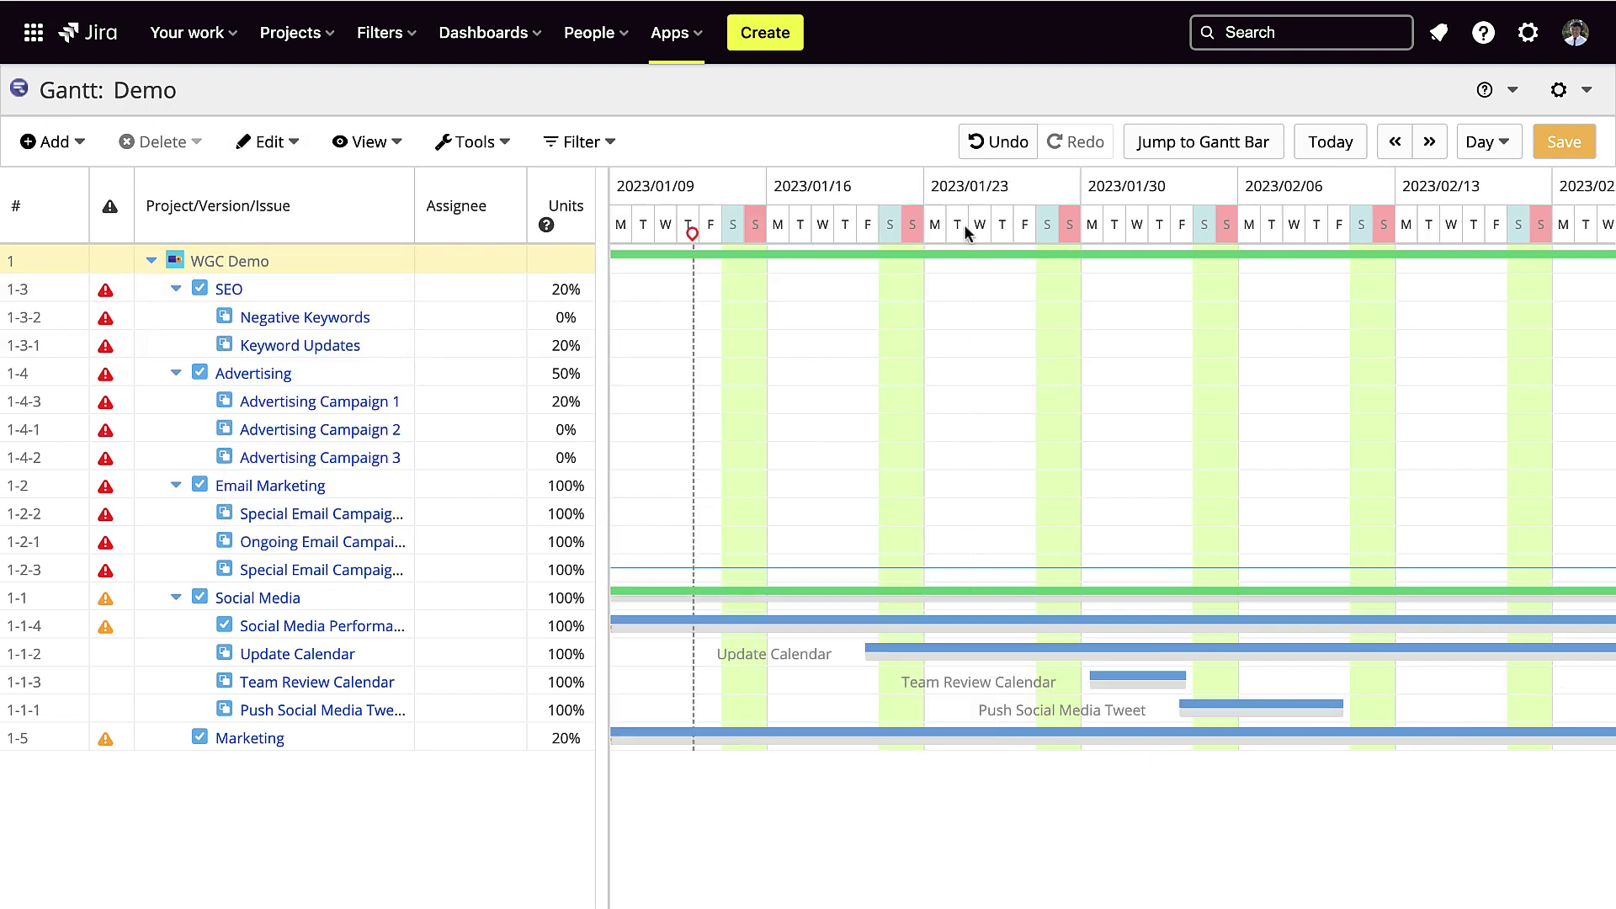
click(1481, 143)
click(1503, 439)
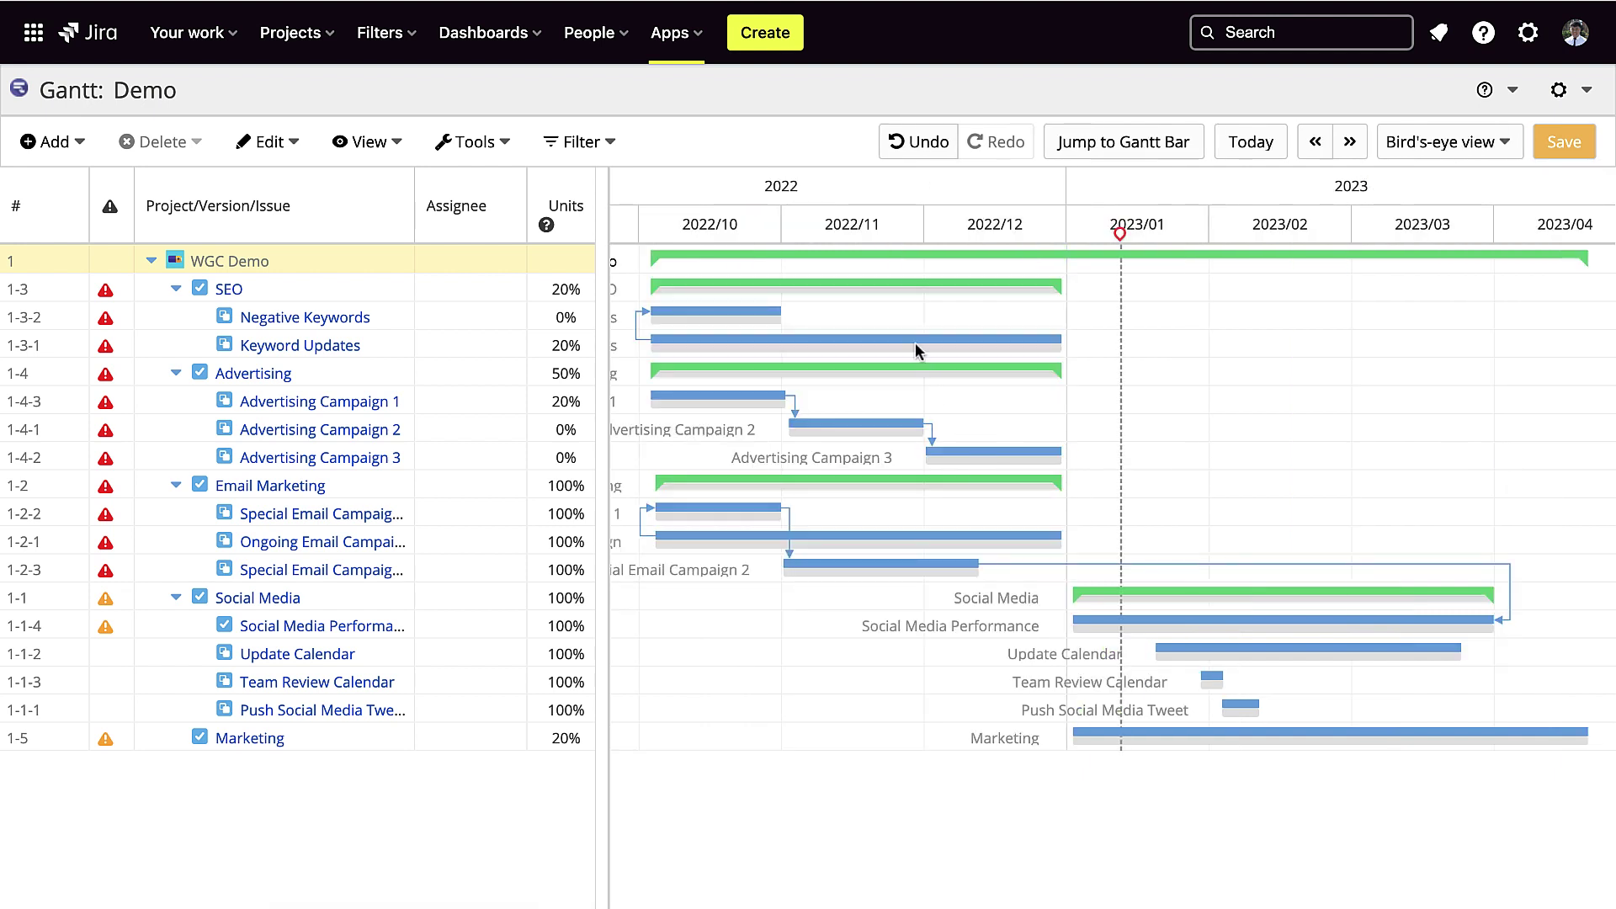
drag(913, 339, 1010, 345)
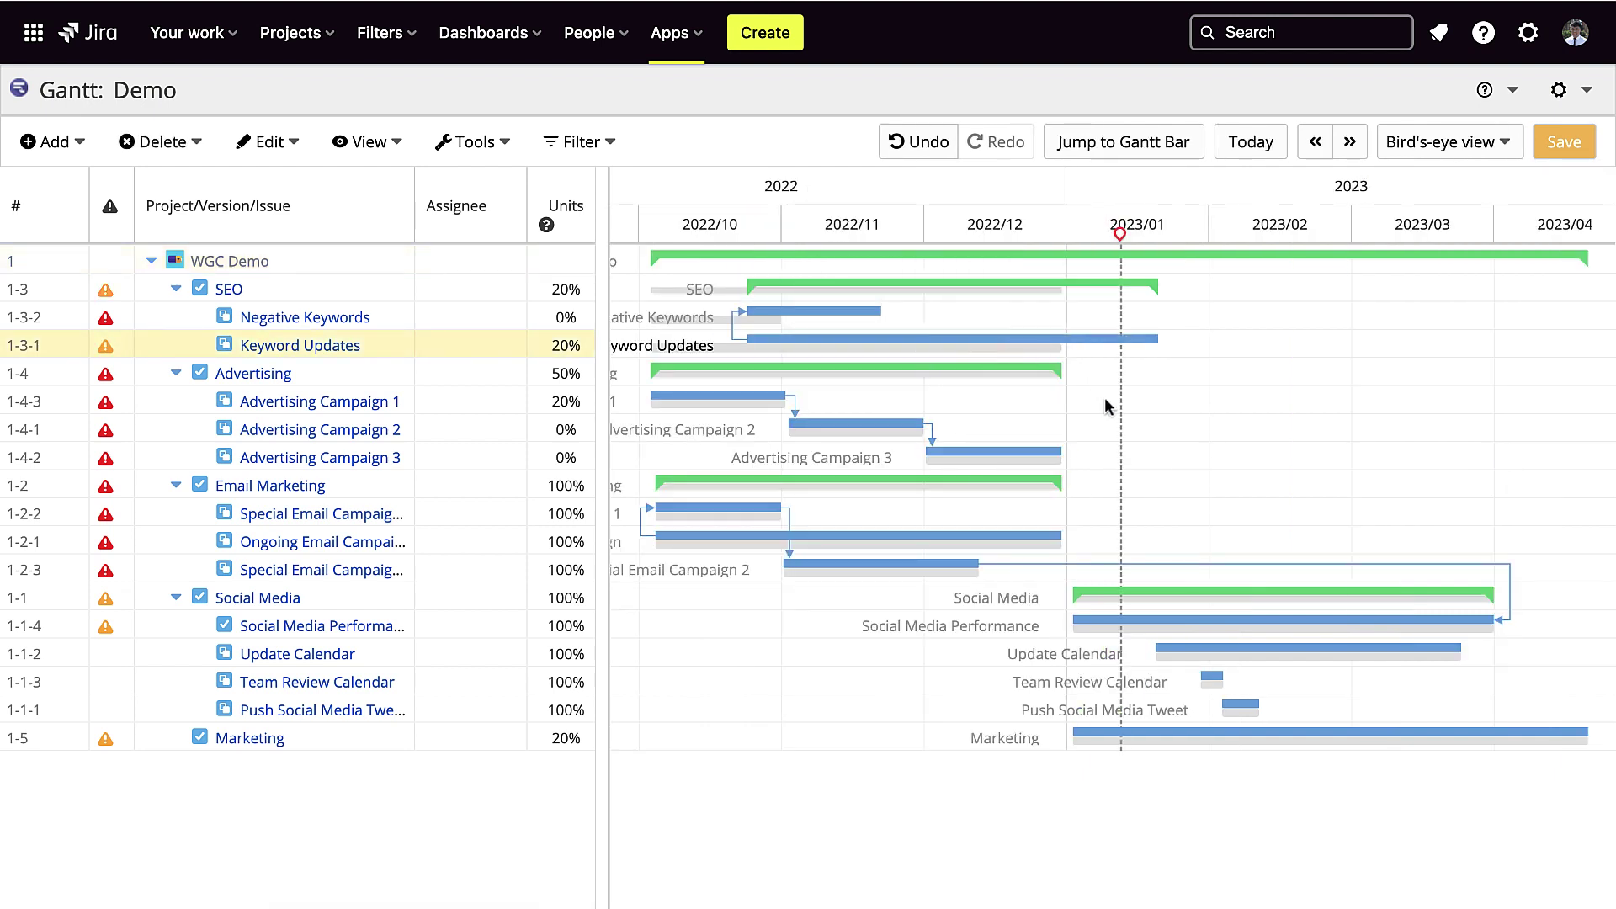
drag(1001, 452, 1120, 451)
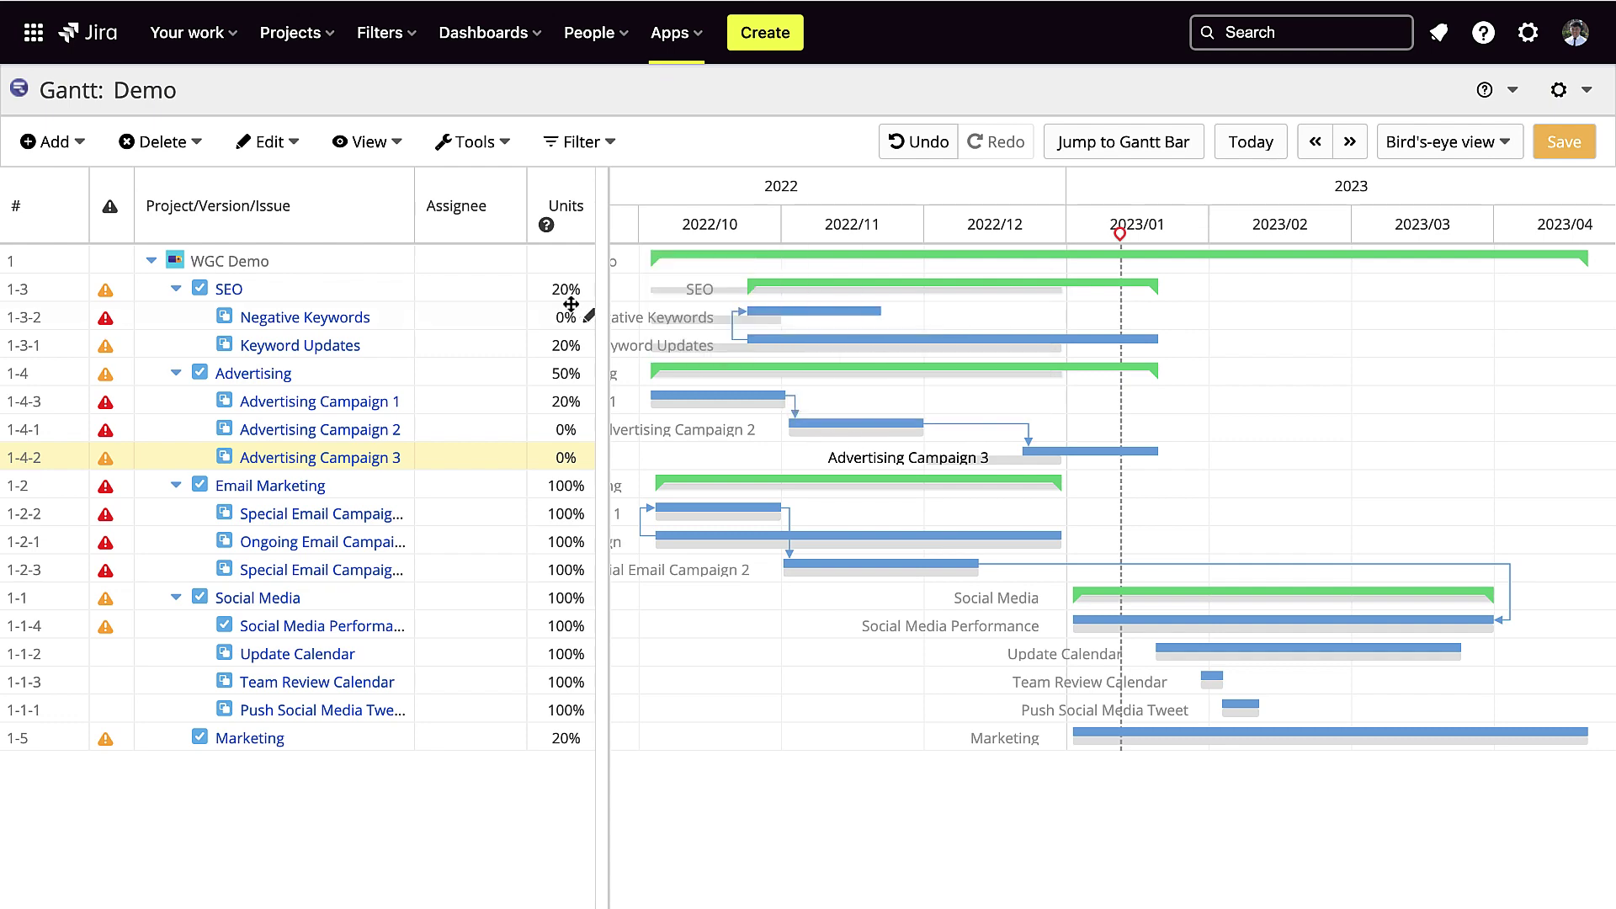
click(269, 141)
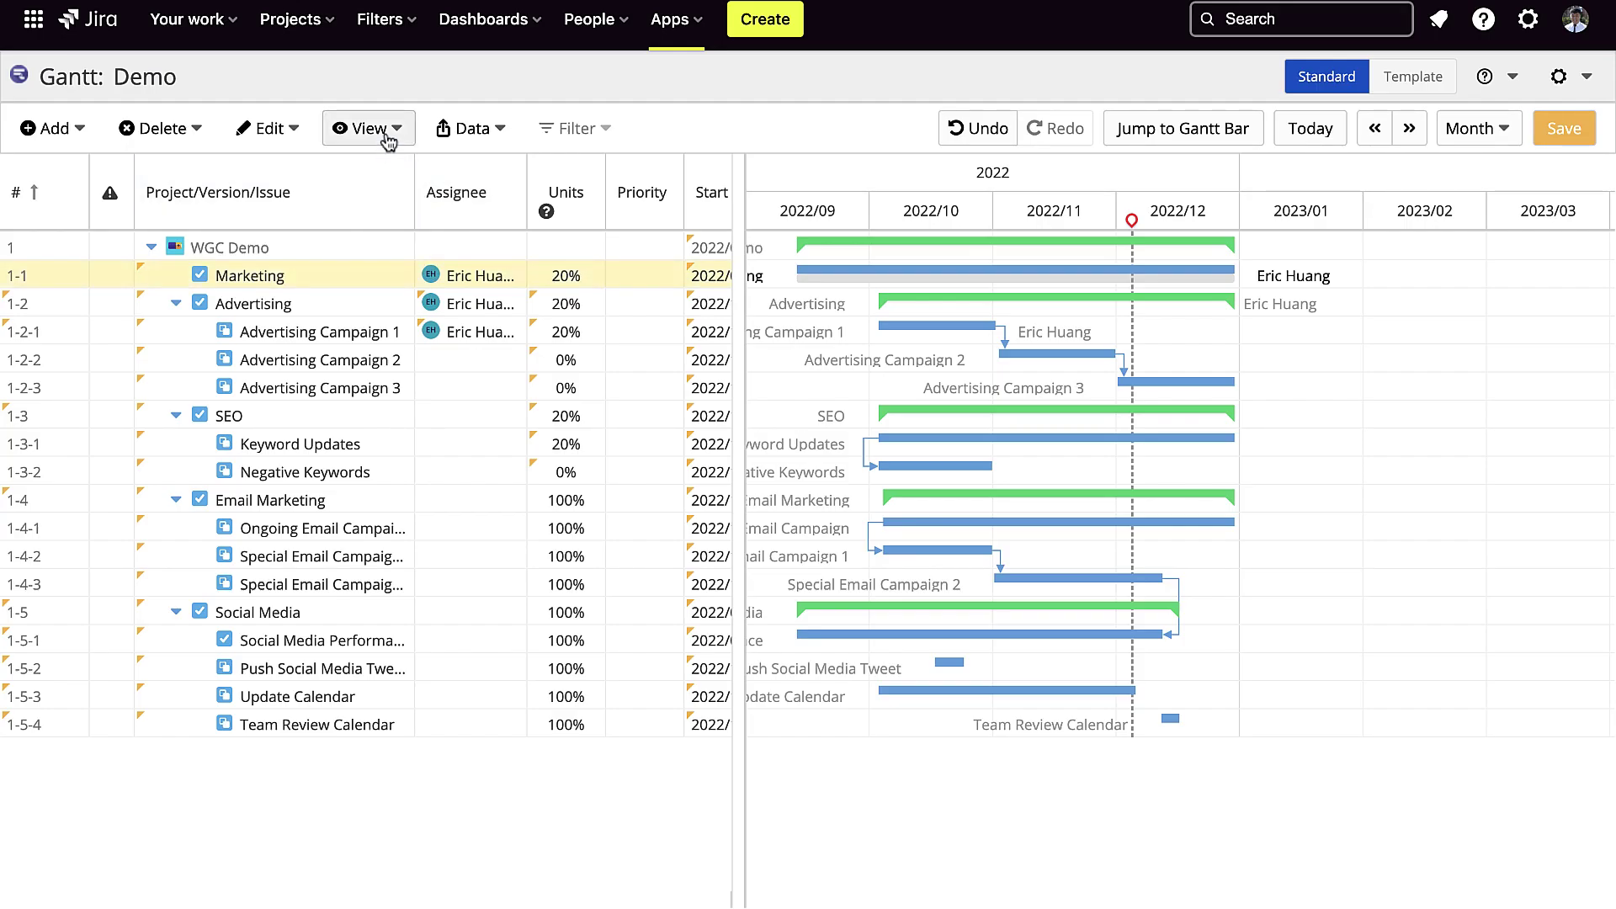
Turn off the baseline display and show the assignee resource workload view.
click(384, 135)
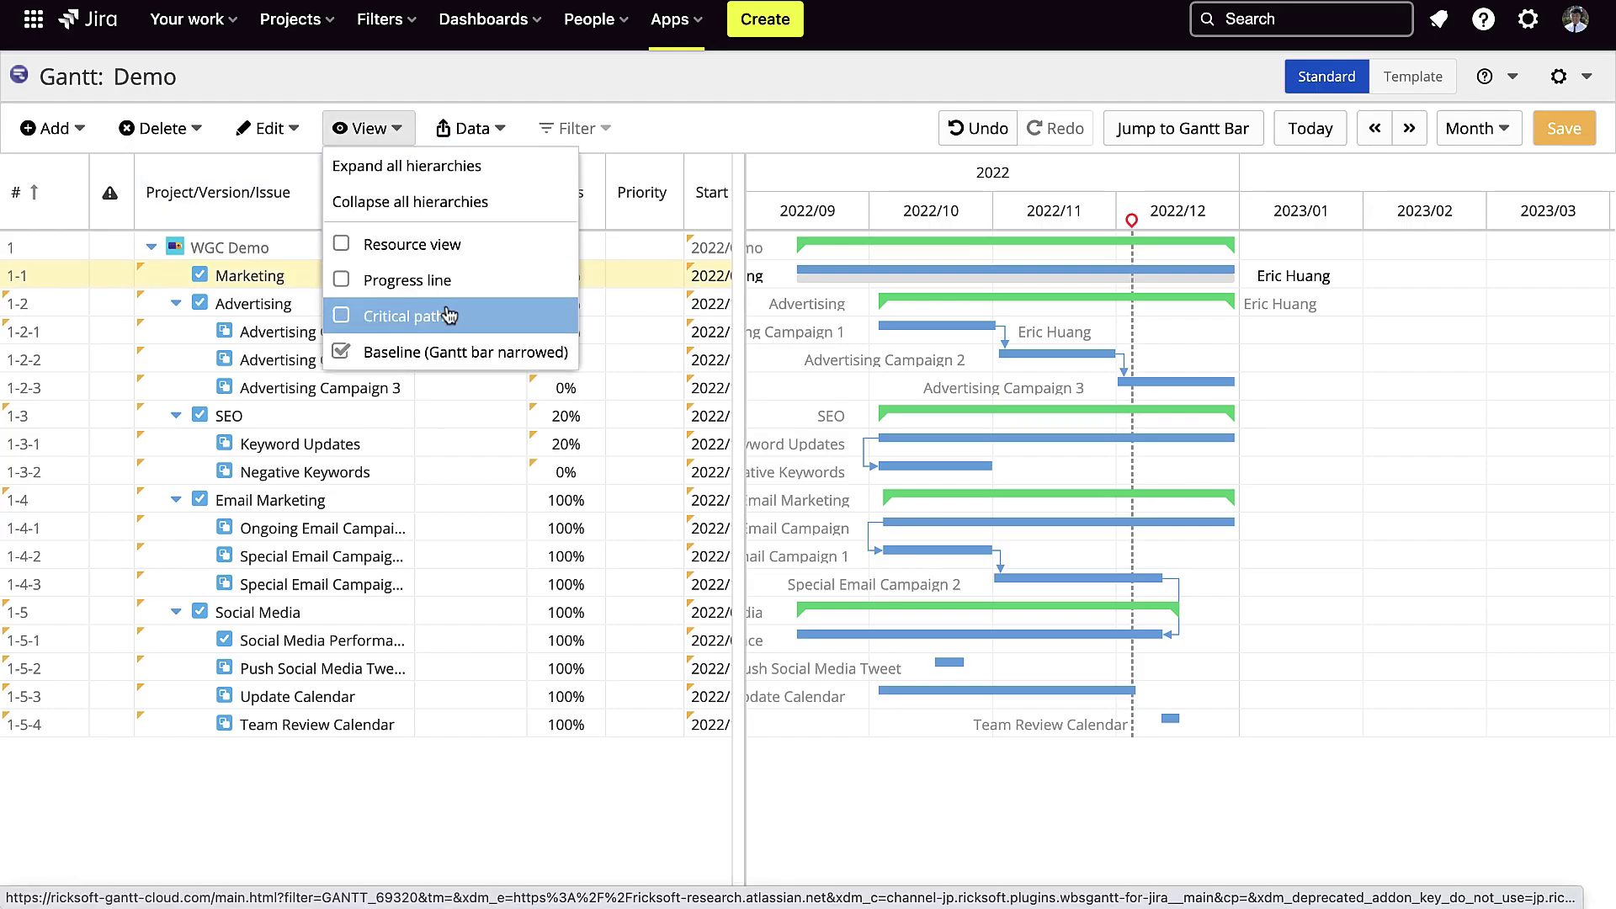
click(446, 351)
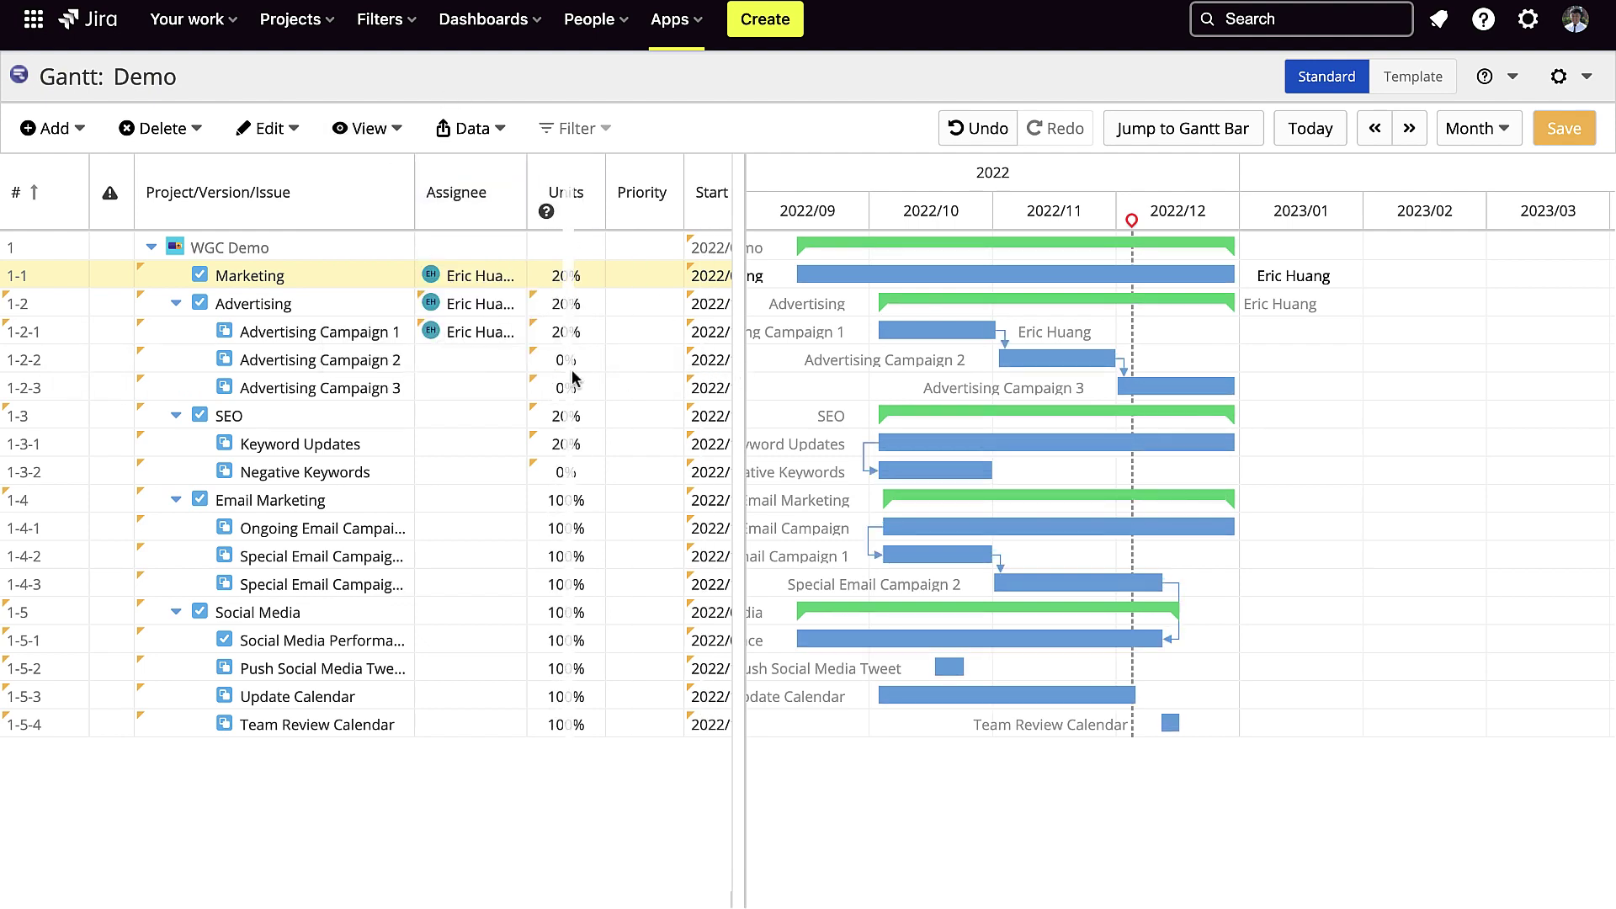
click(363, 128)
click(488, 246)
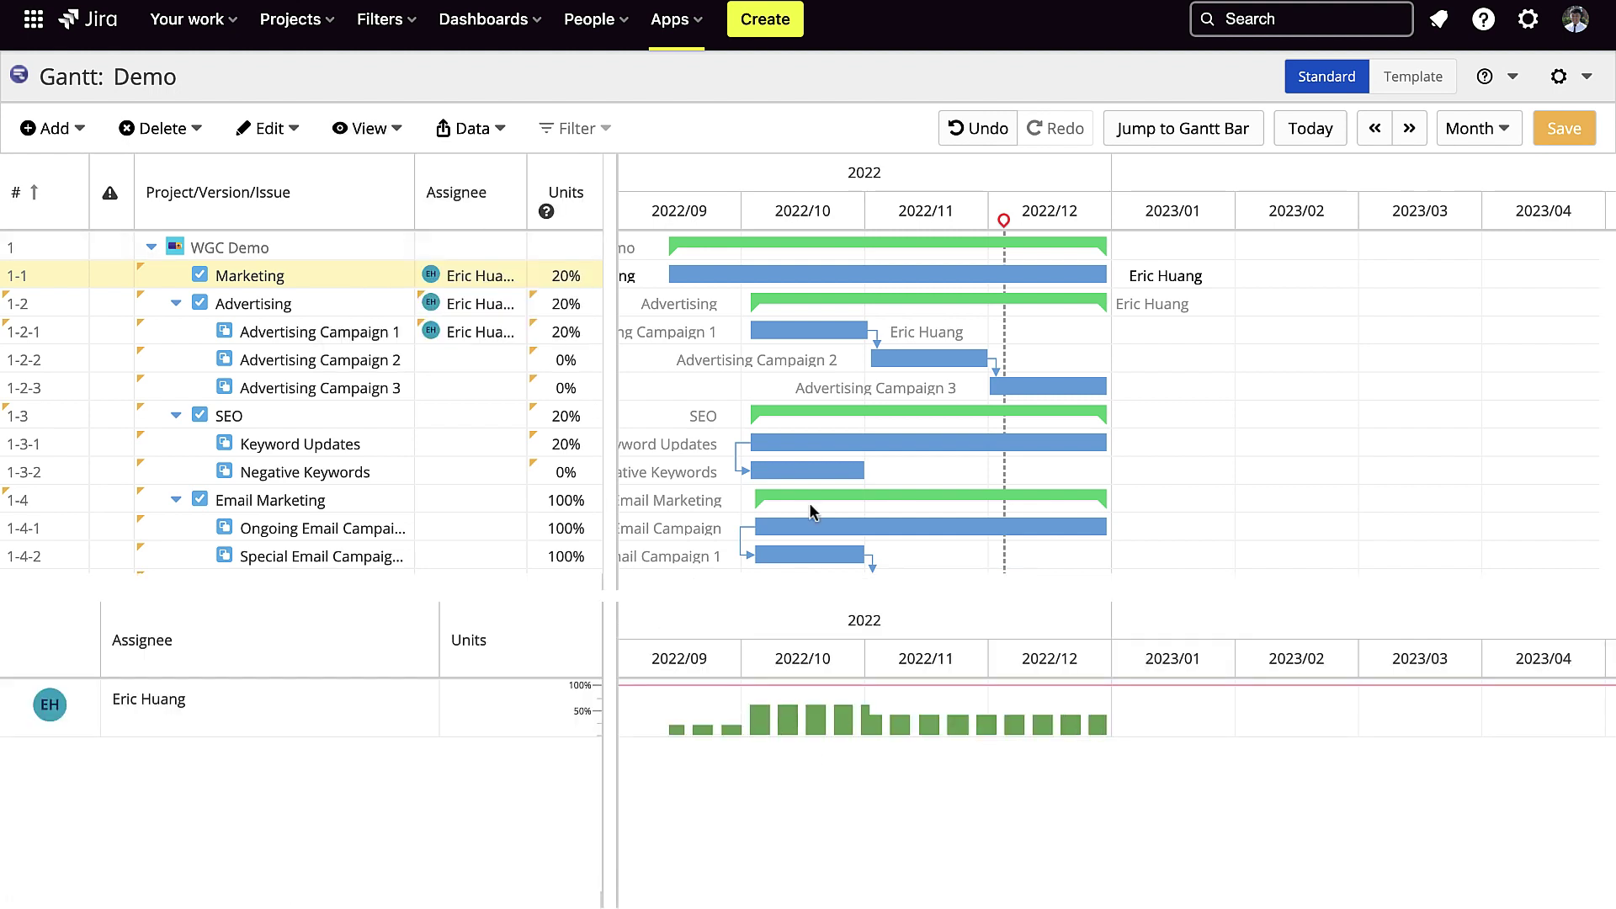
Set the Advertising task's units to 100%, then to 50%.
click(548, 303)
text(100)
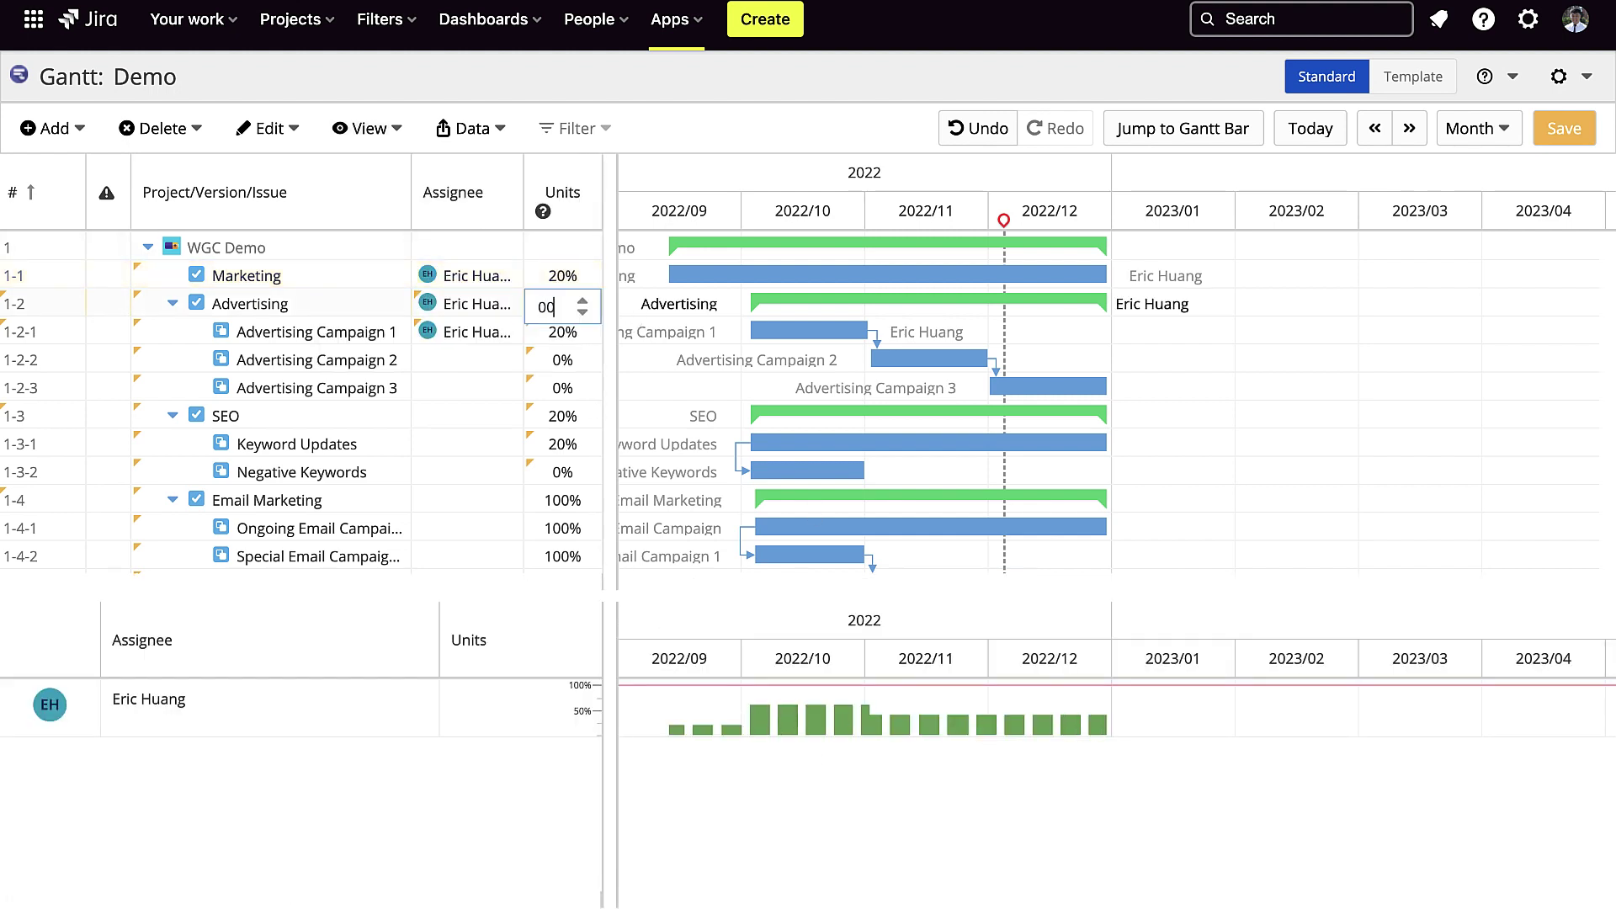
key(Return)
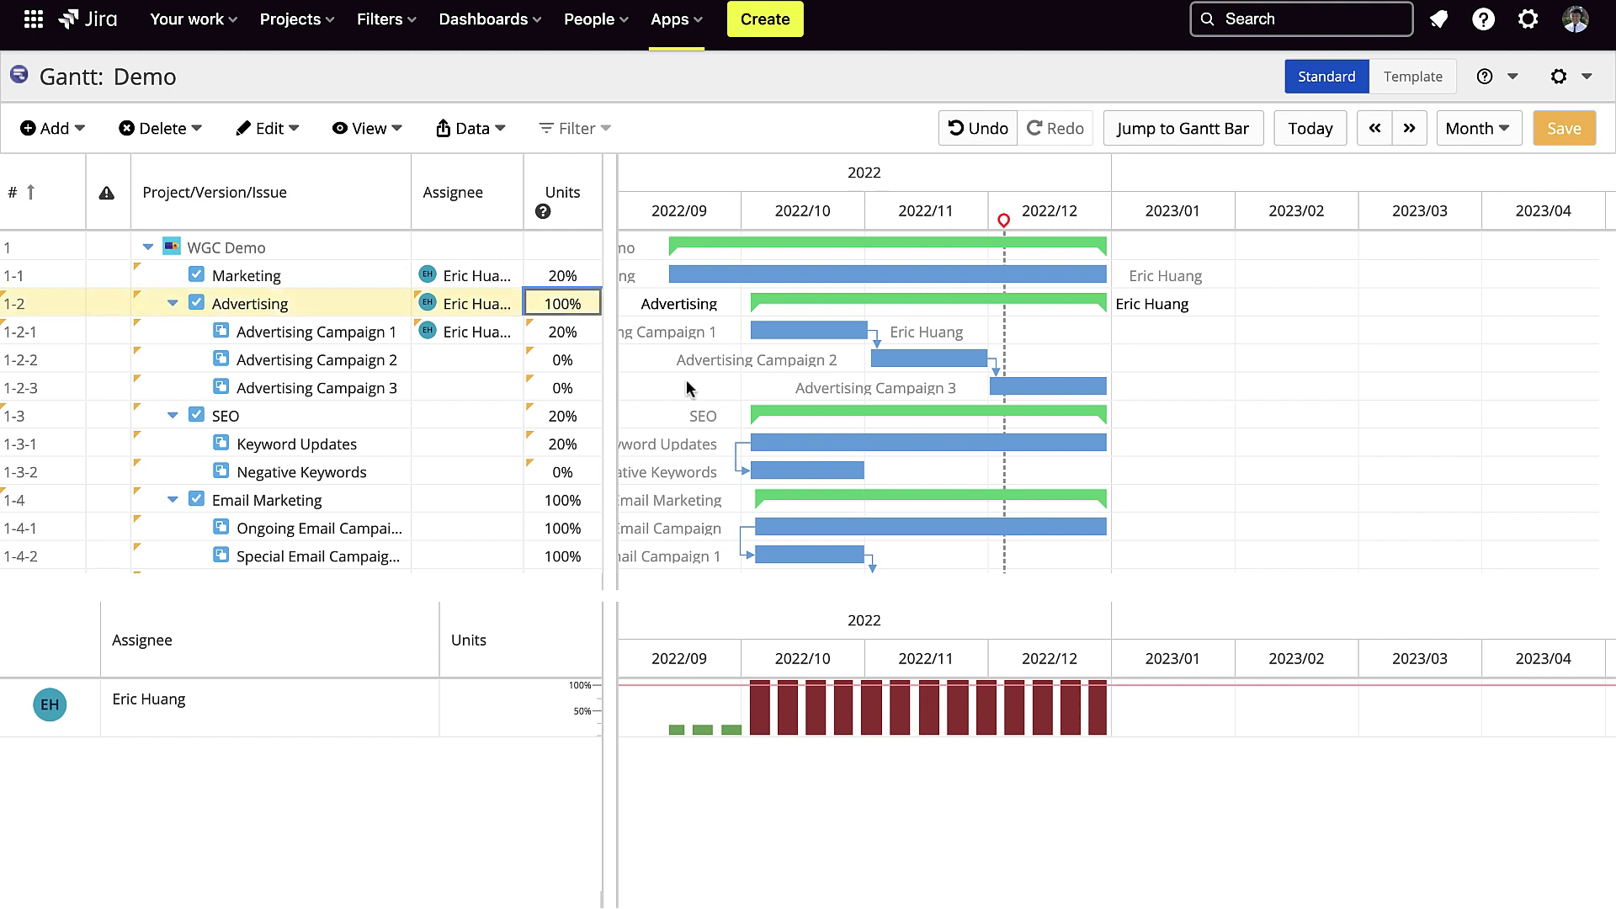
click(548, 300)
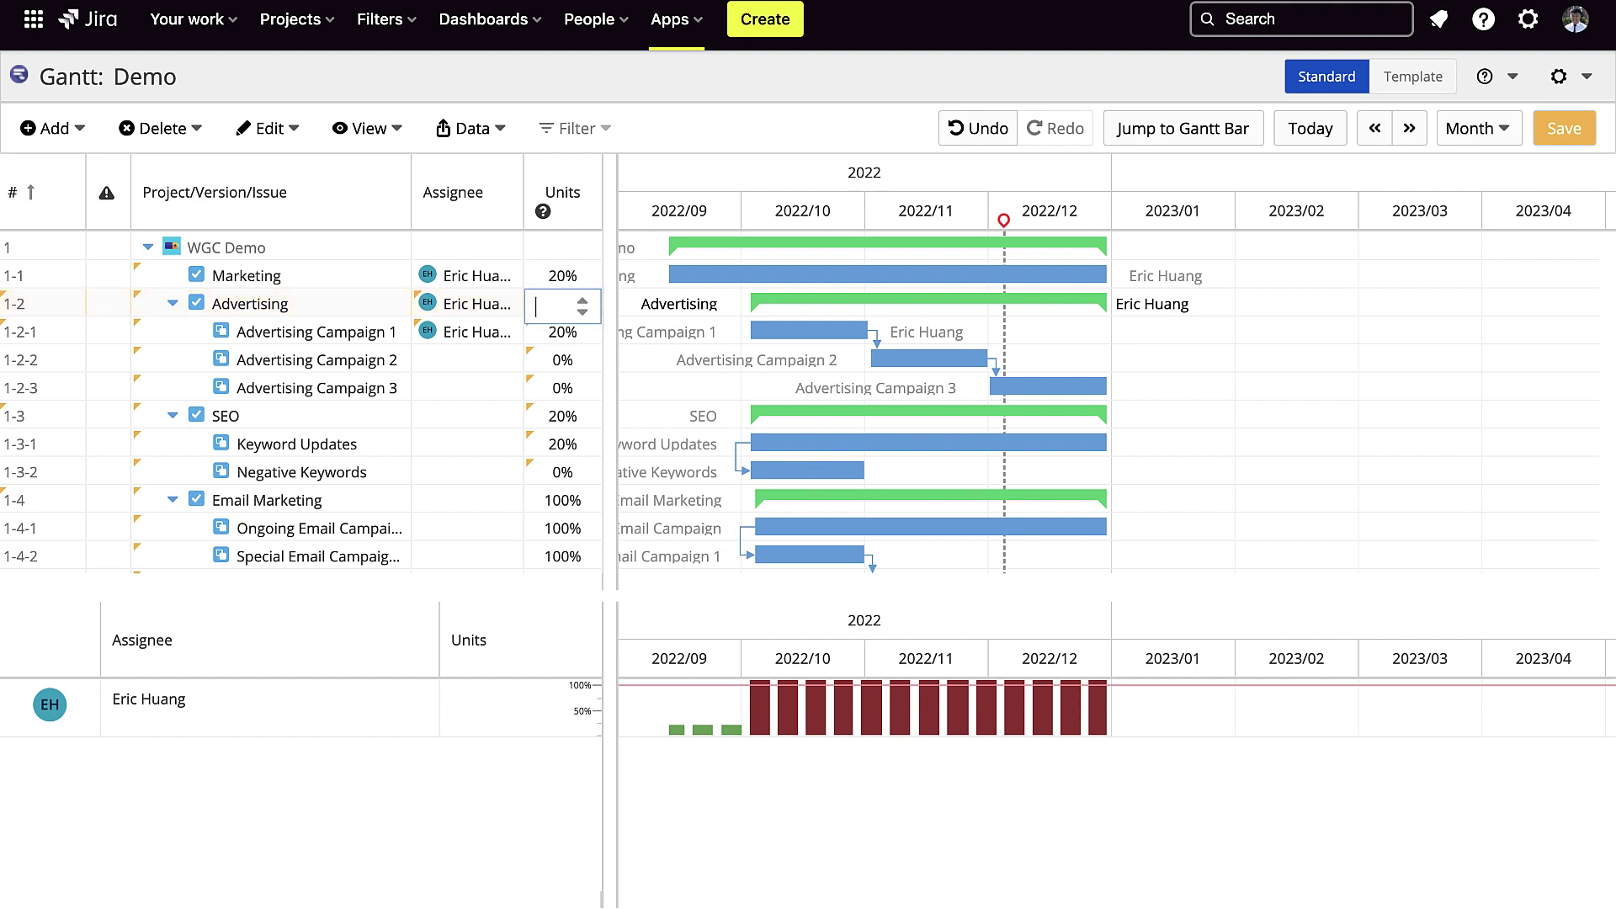
key(Return)
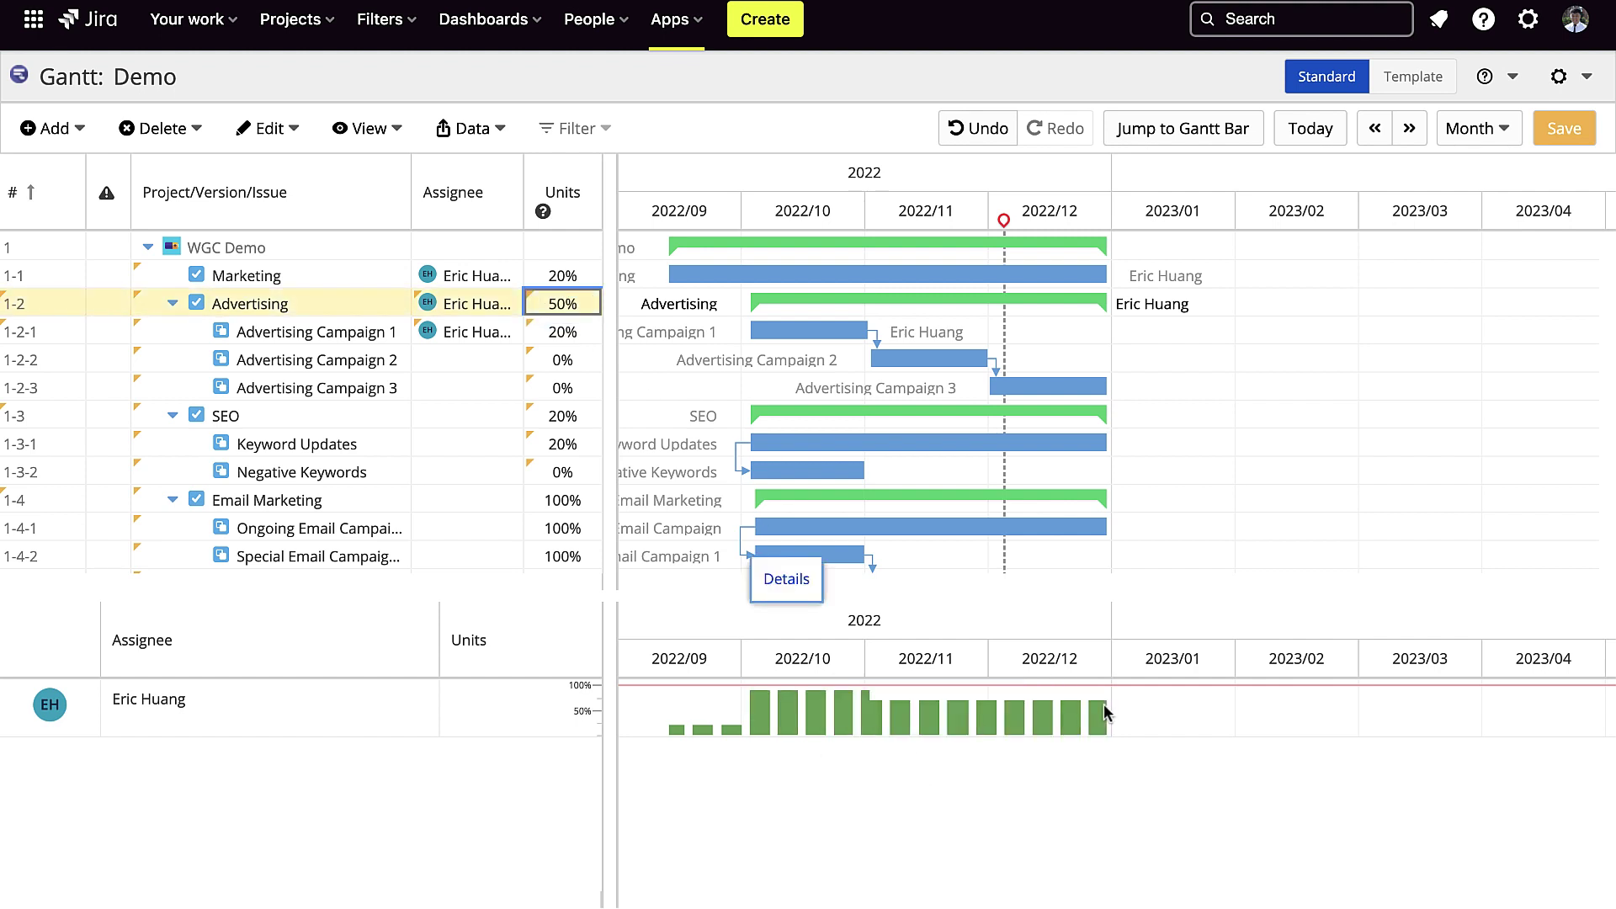
Hide the resource workload panel and toggle the progress line on and off.
click(370, 128)
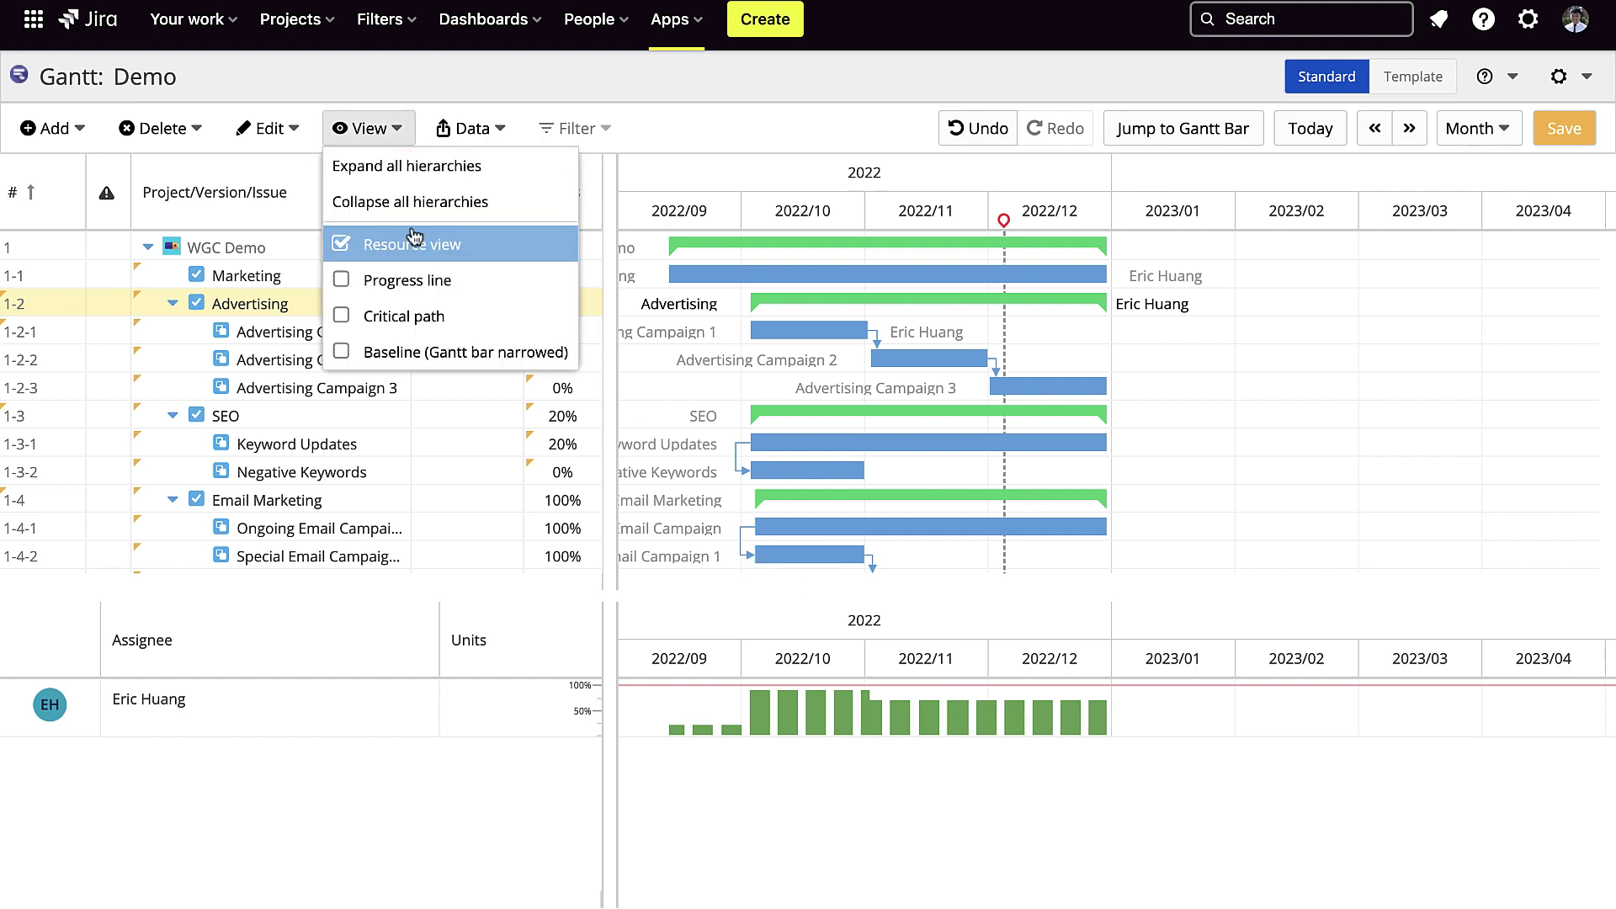
click(395, 241)
click(372, 128)
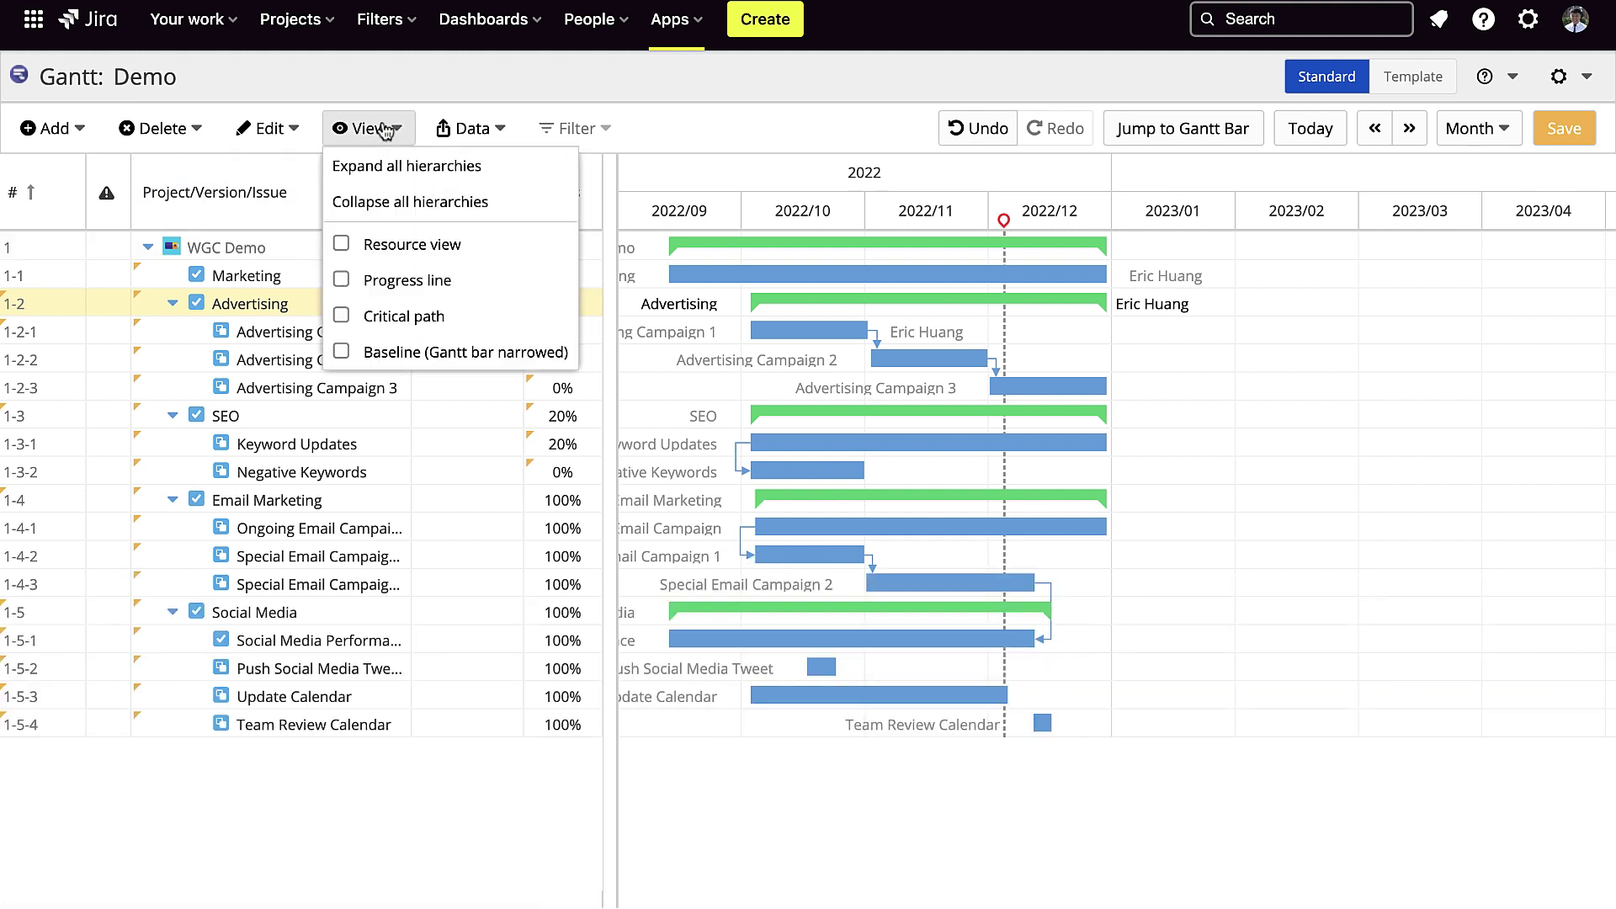
click(389, 278)
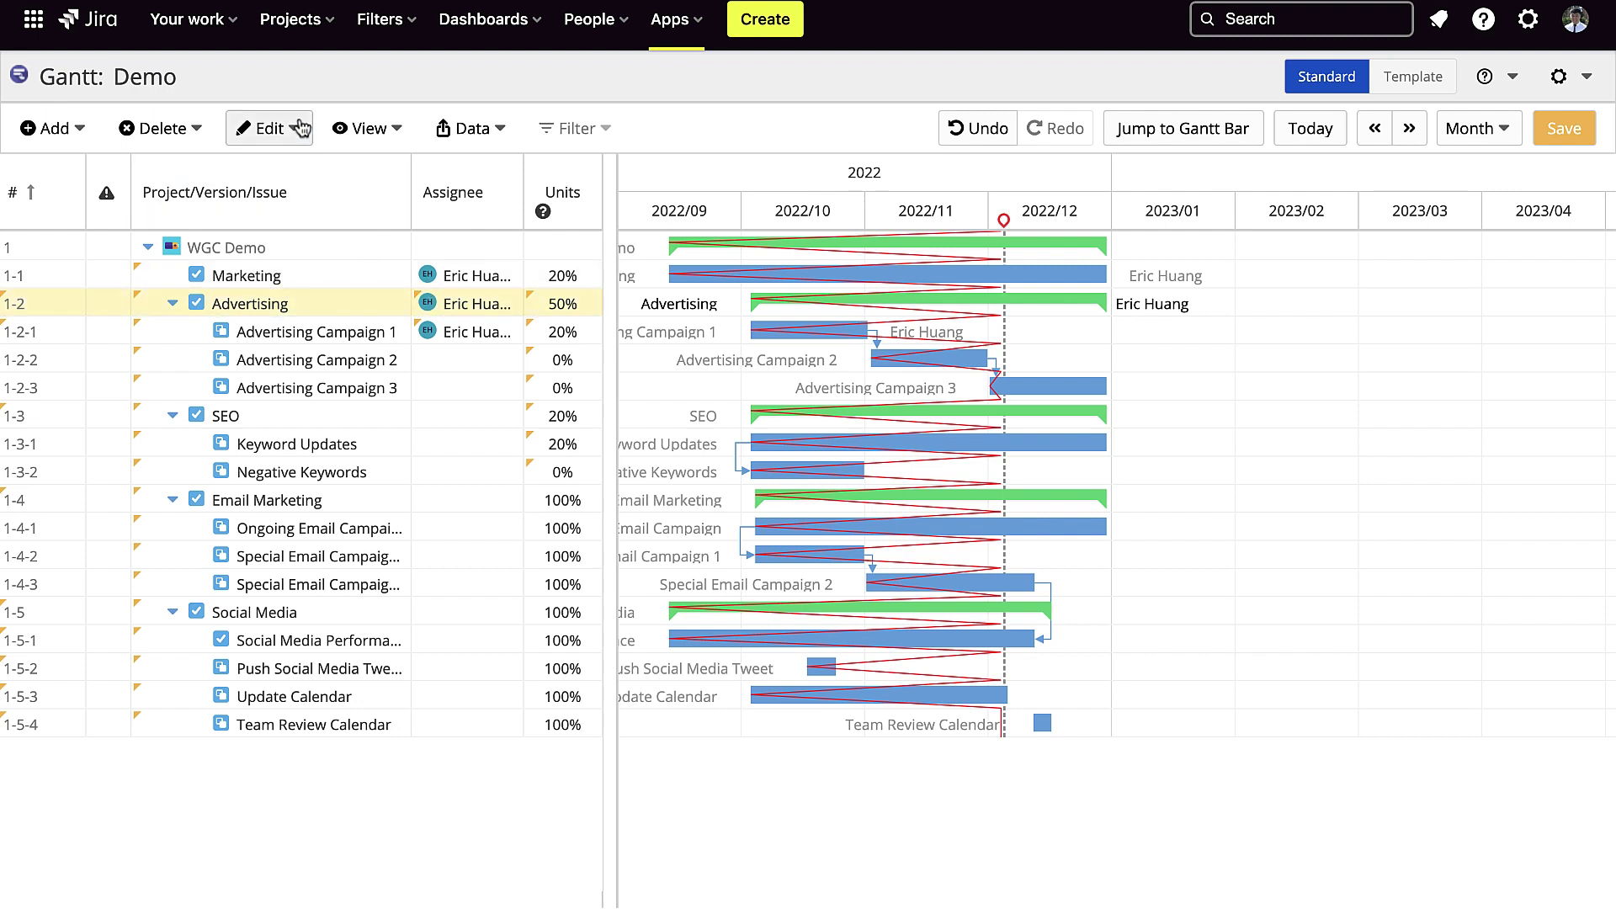
click(263, 128)
click(368, 128)
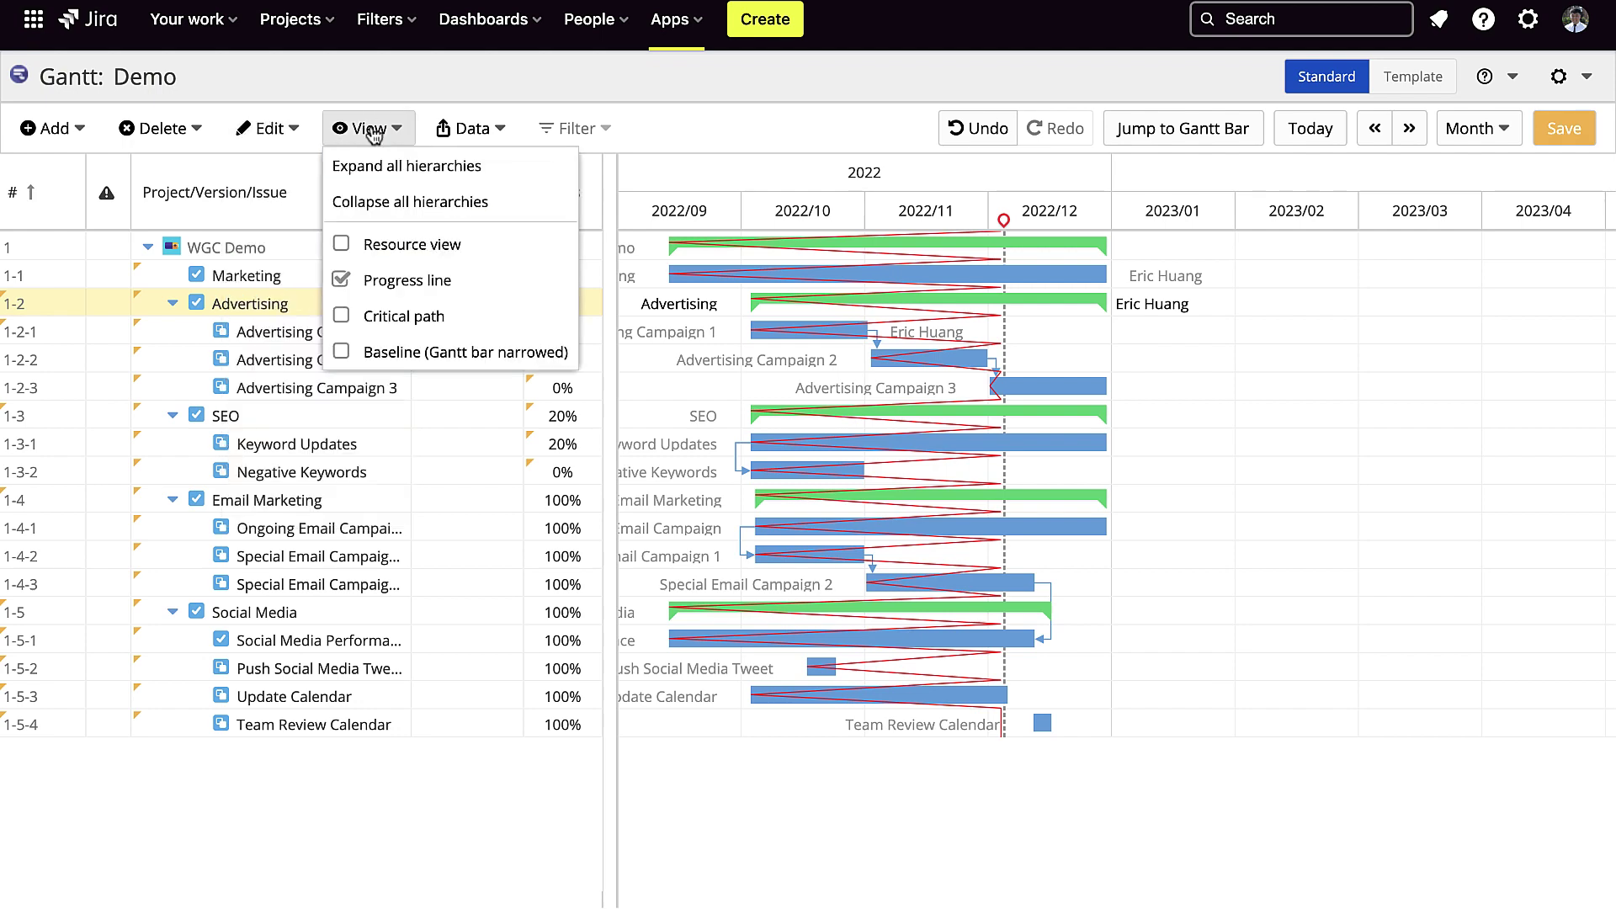
click(392, 278)
Toggle the critical path on and off, then show Baseline with narrowed Gantt bars.
click(386, 133)
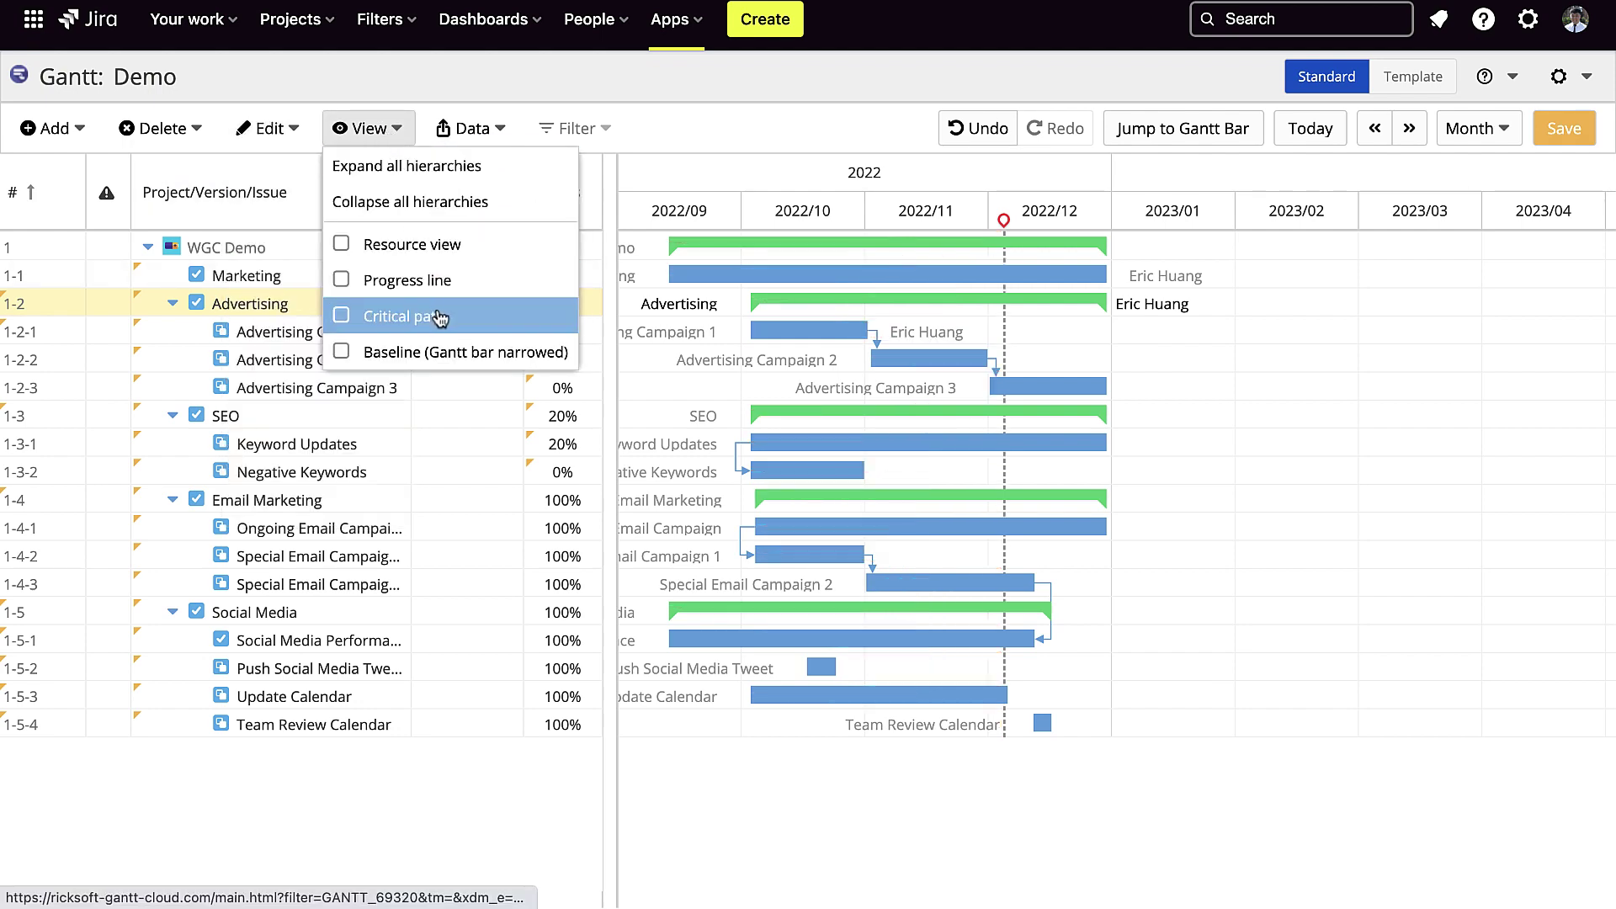
click(392, 313)
click(530, 309)
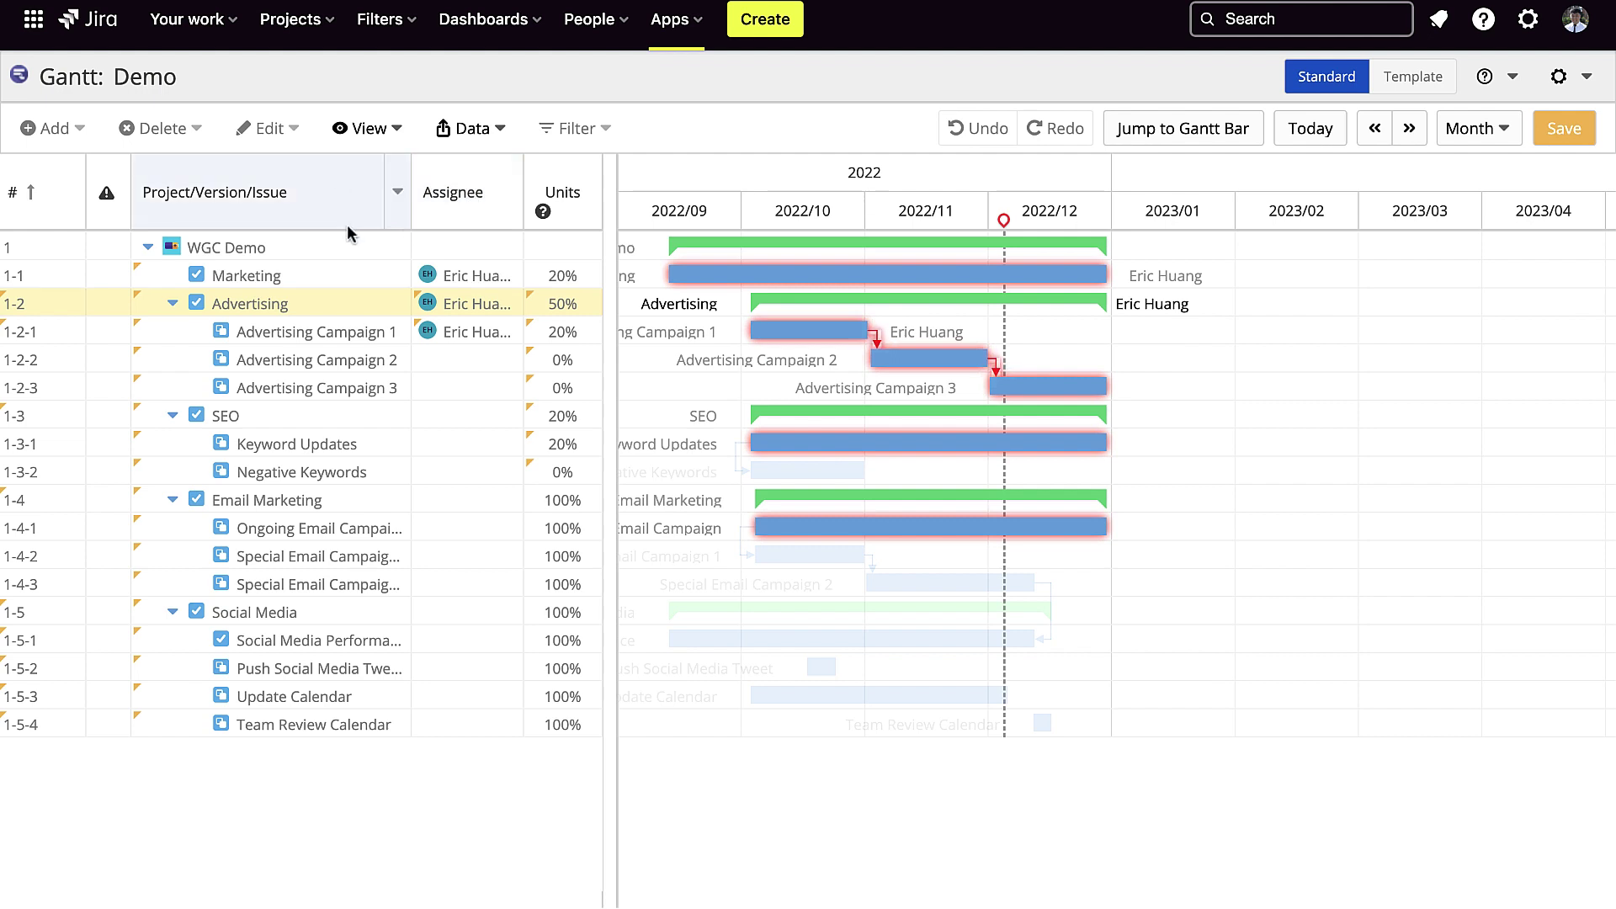
click(371, 127)
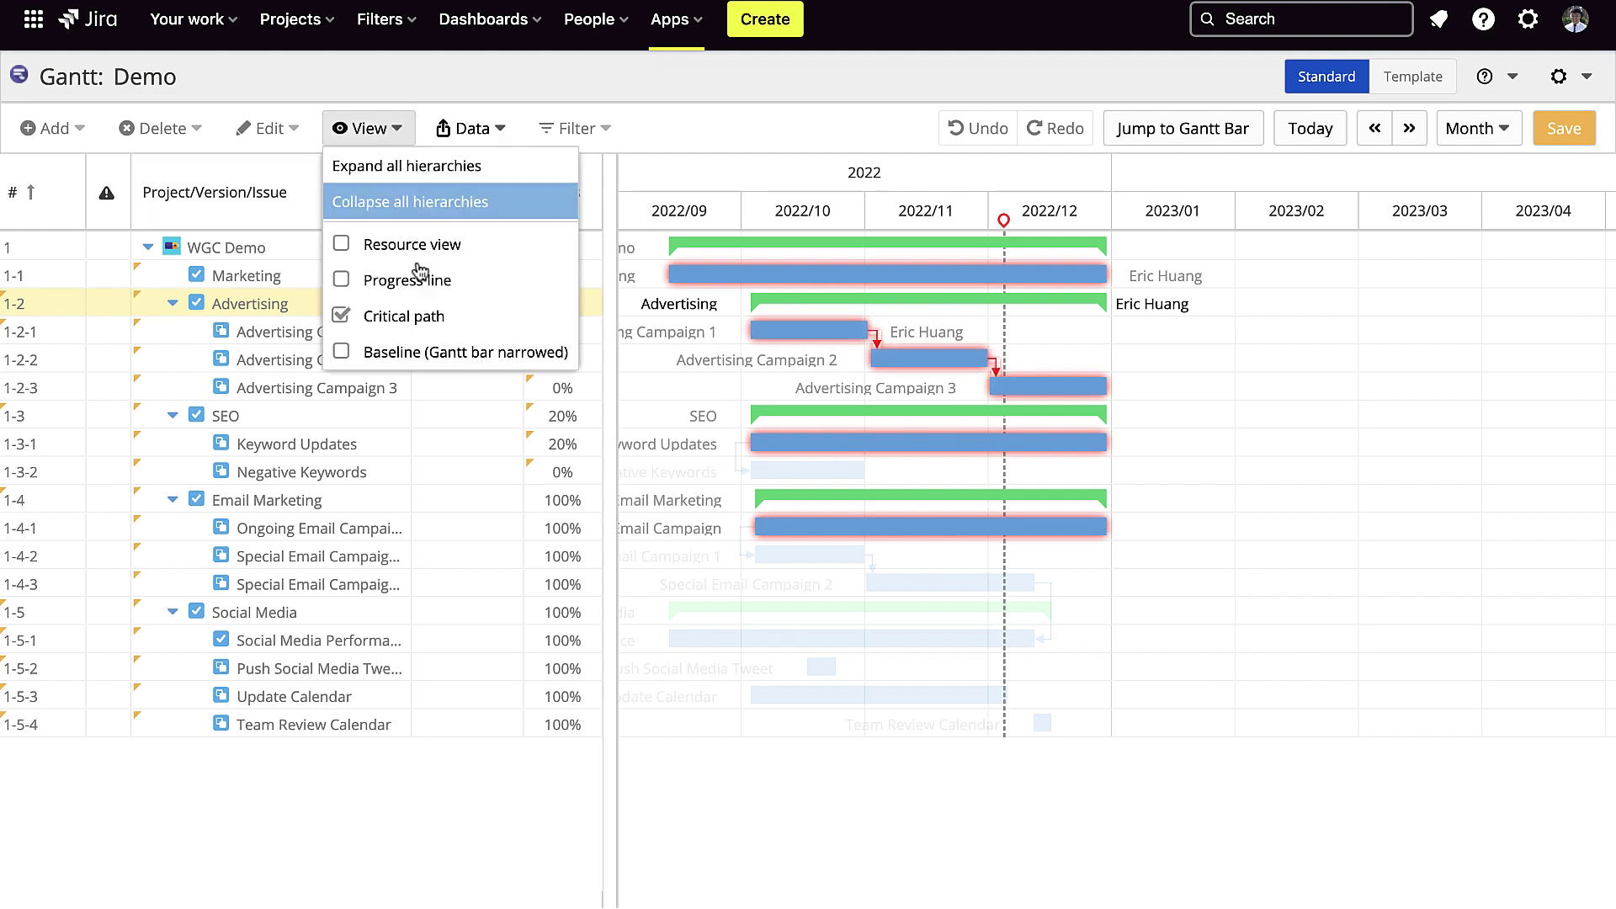
click(429, 315)
click(376, 127)
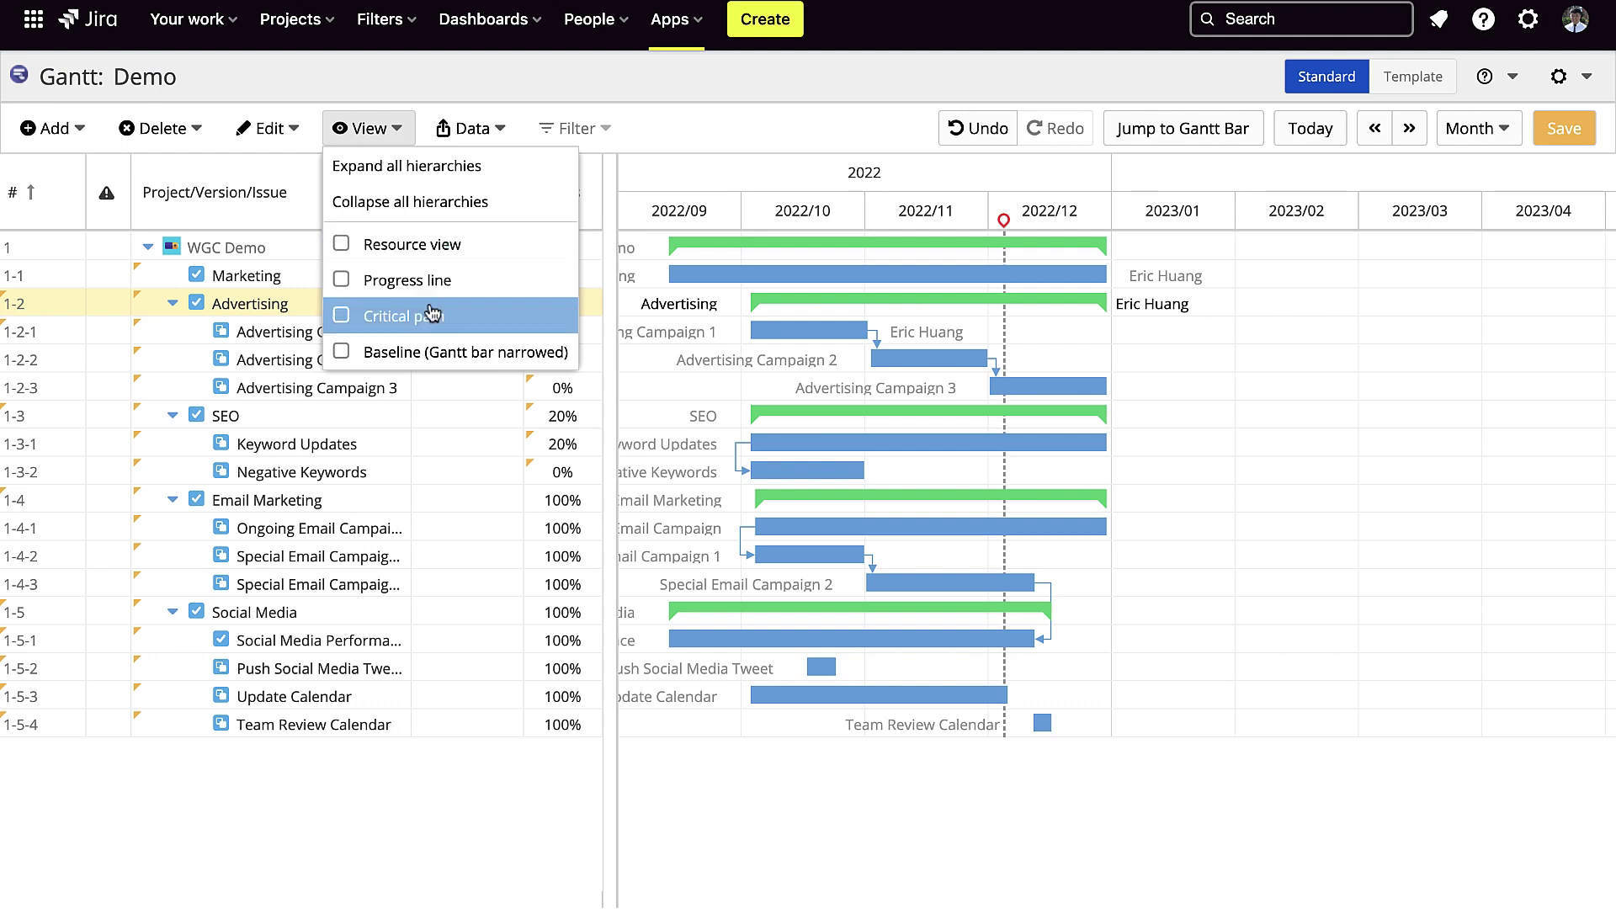
click(337, 349)
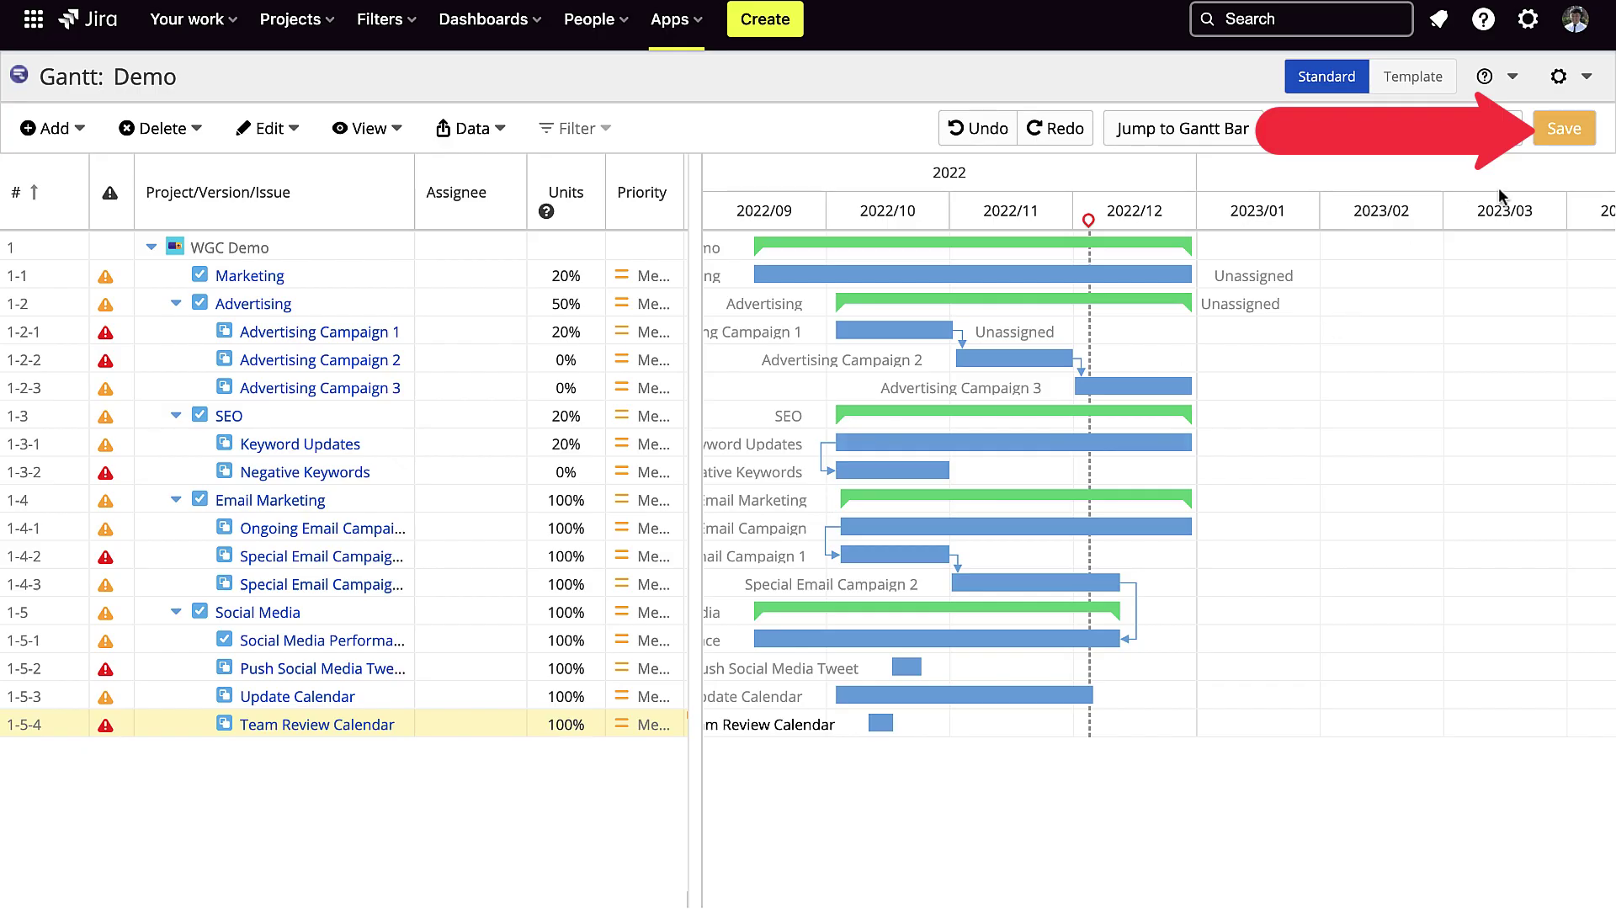
Save and confirm the two pending task updates to the Demo Gantt.
click(1567, 133)
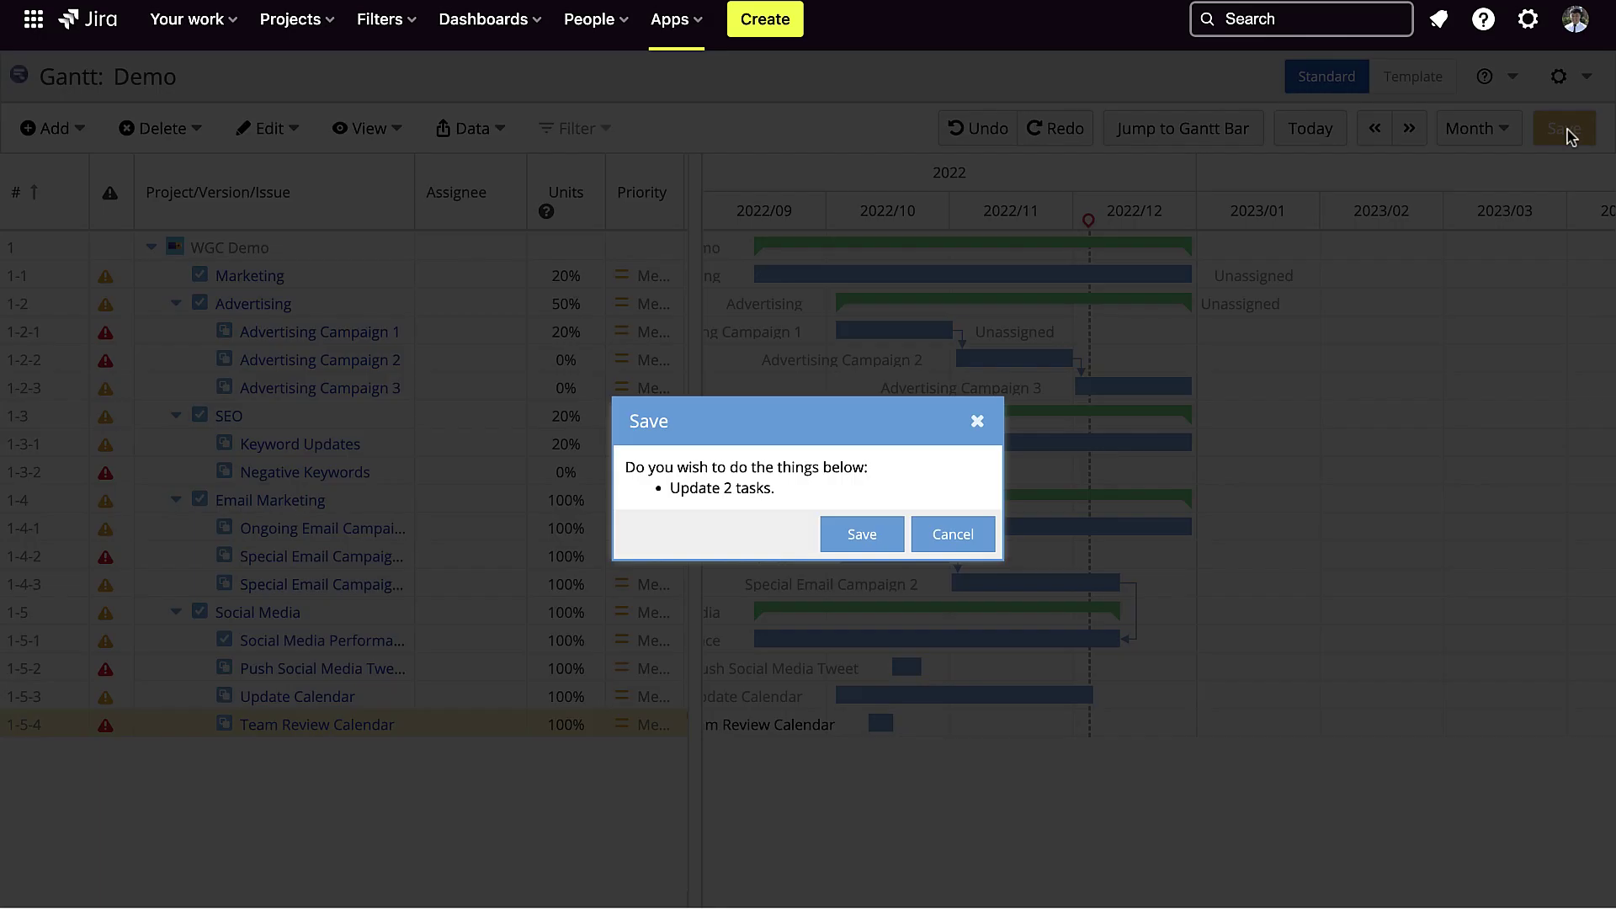
click(872, 520)
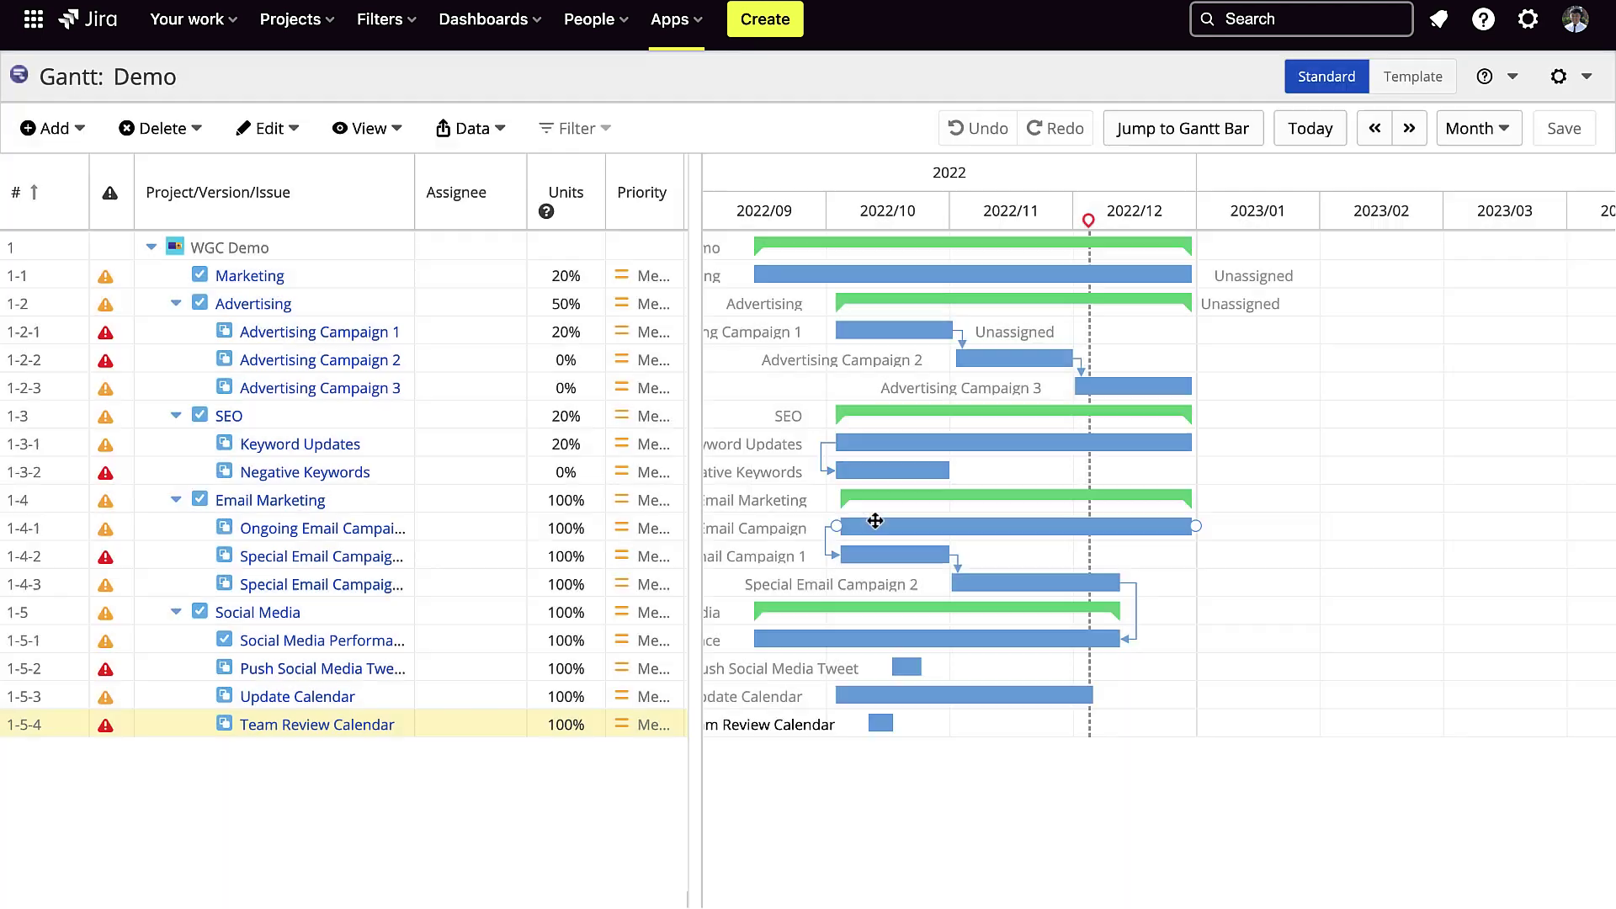
click(472, 128)
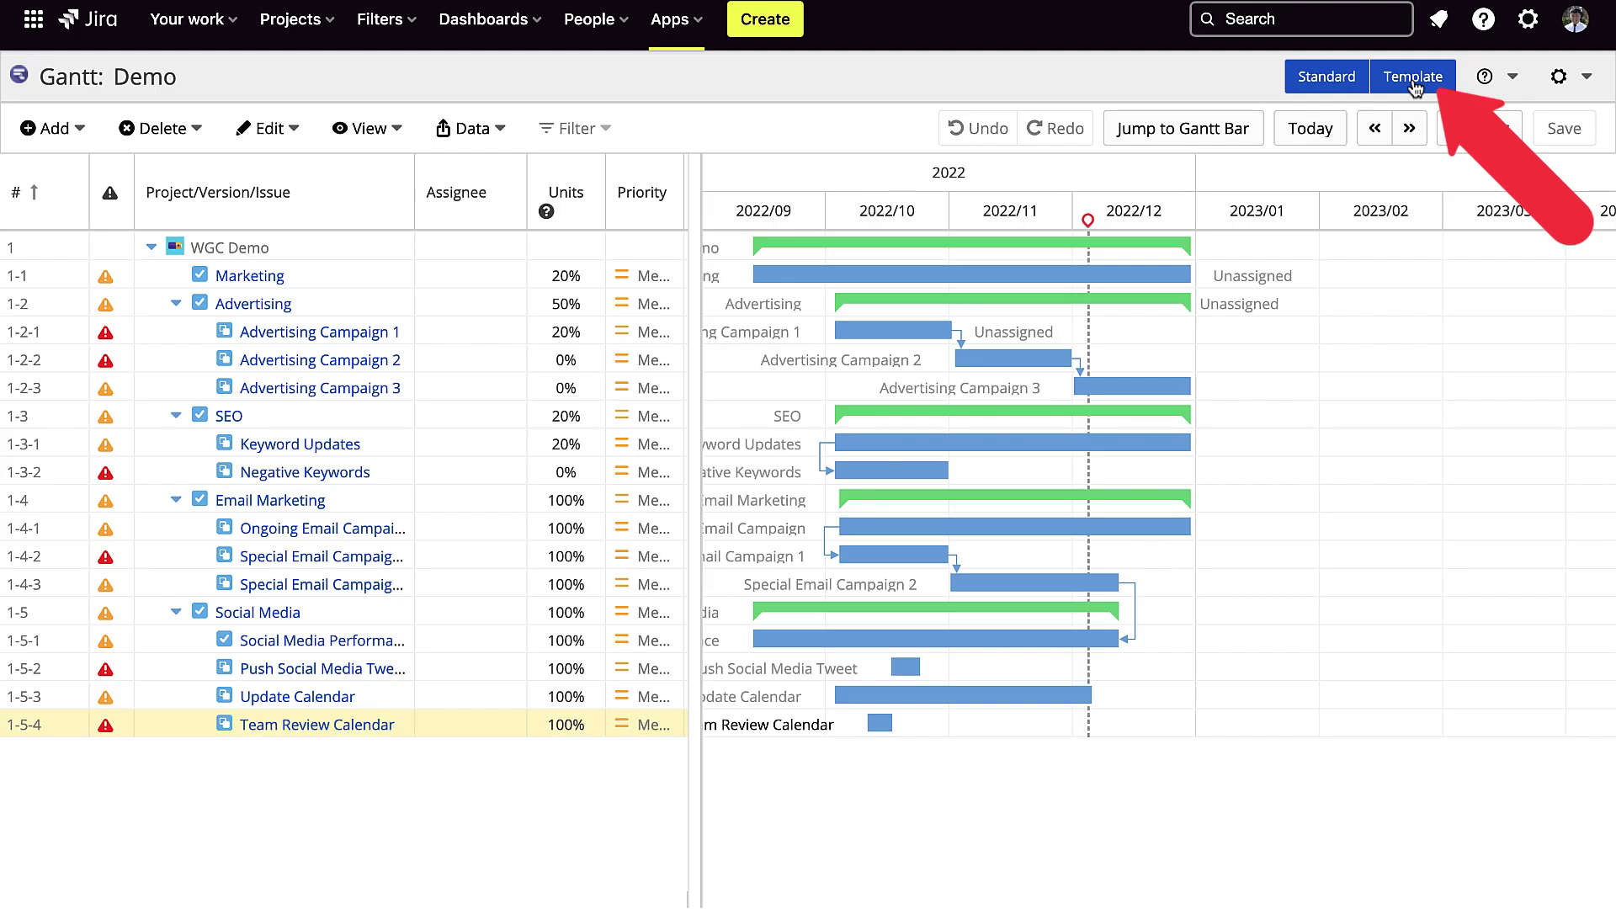
Switch the Demo Gantt to Template mode and start a new template under the WGC Demo row.
click(1412, 78)
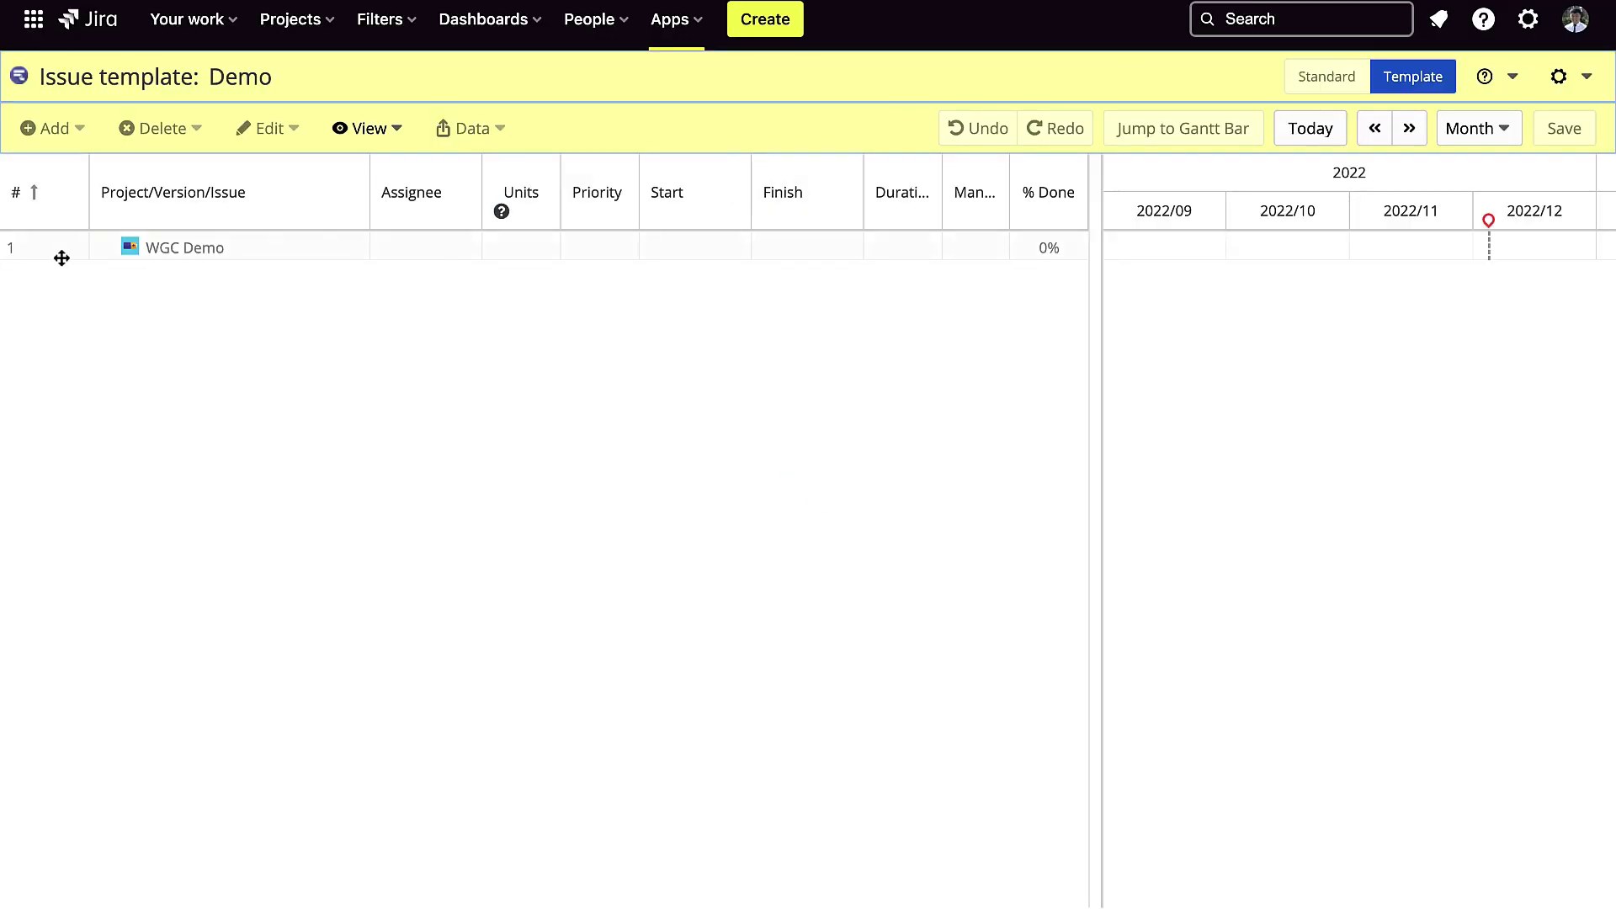
click(47, 246)
click(54, 130)
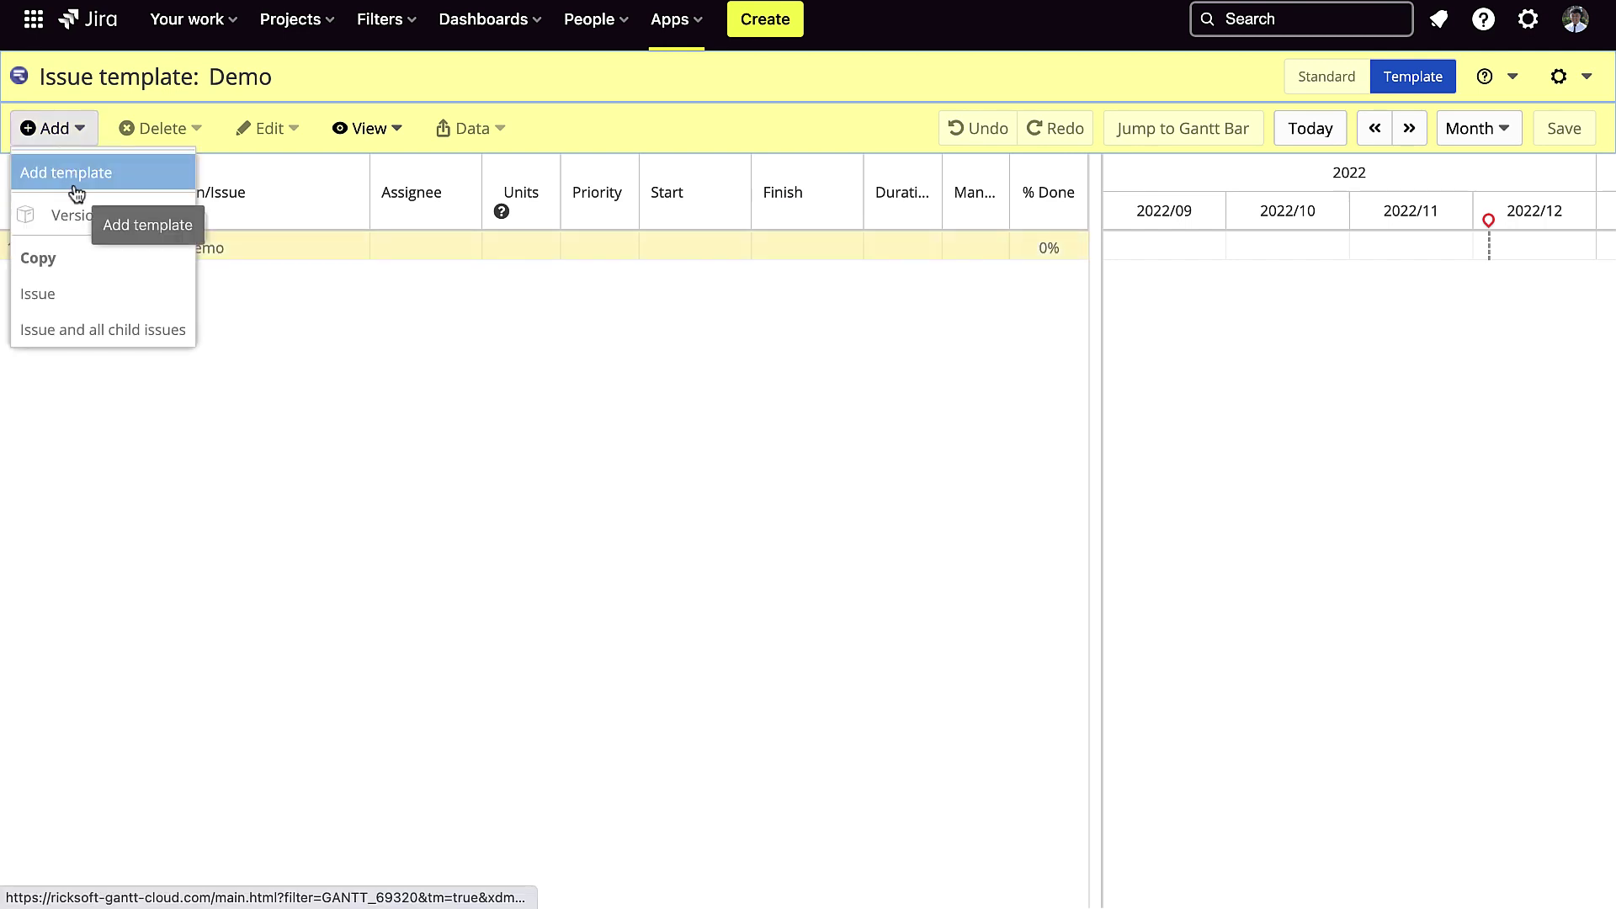
click(75, 191)
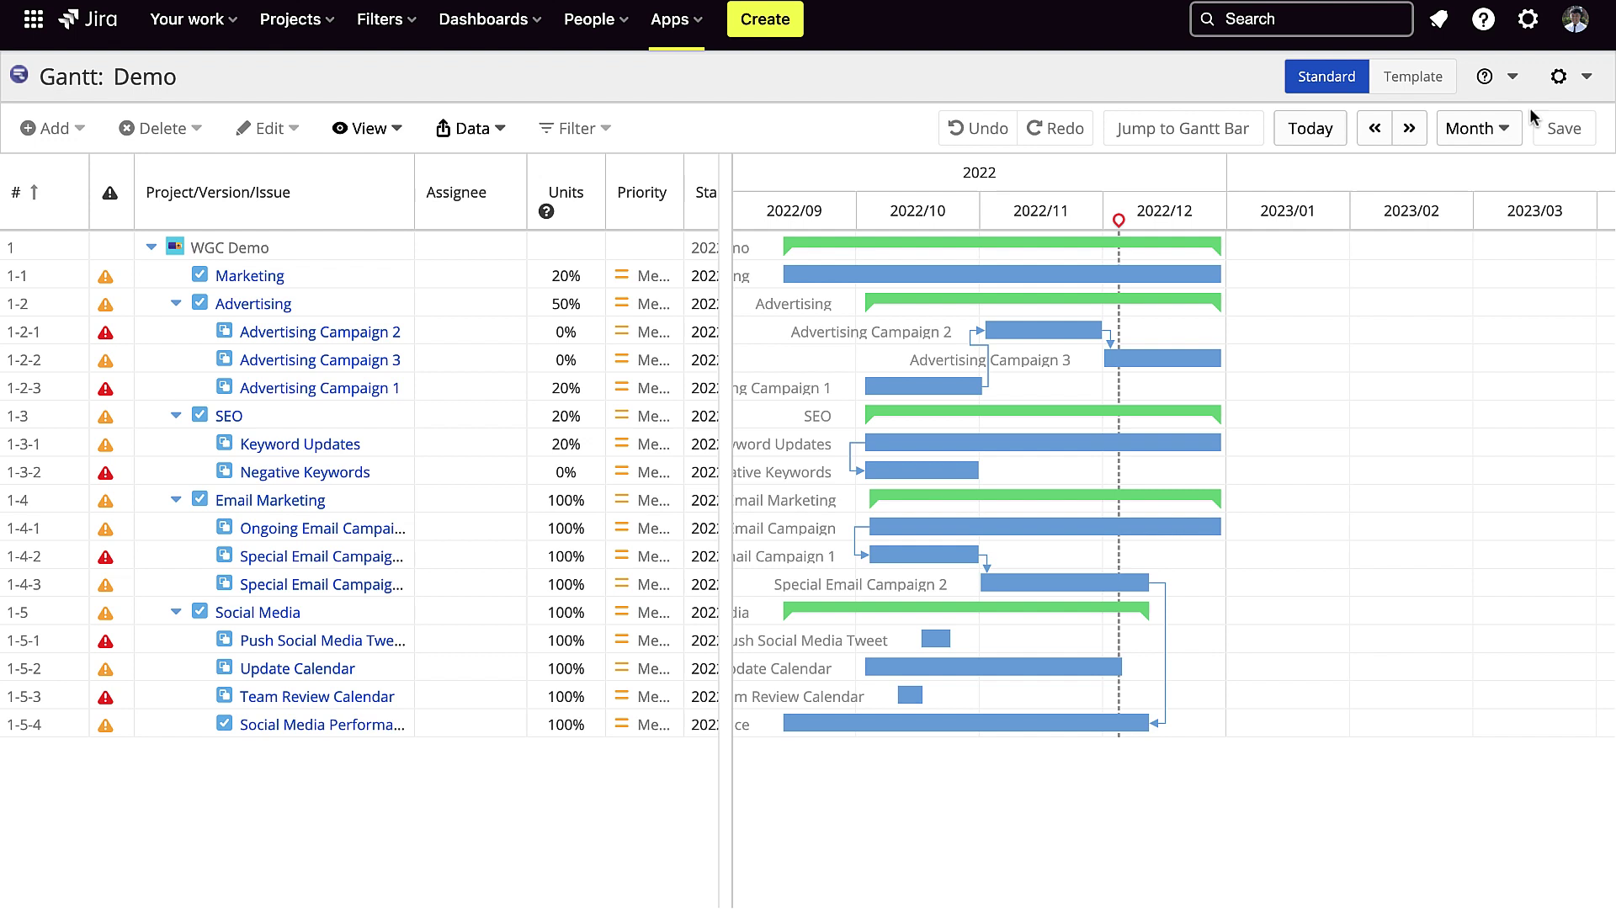
click(1570, 76)
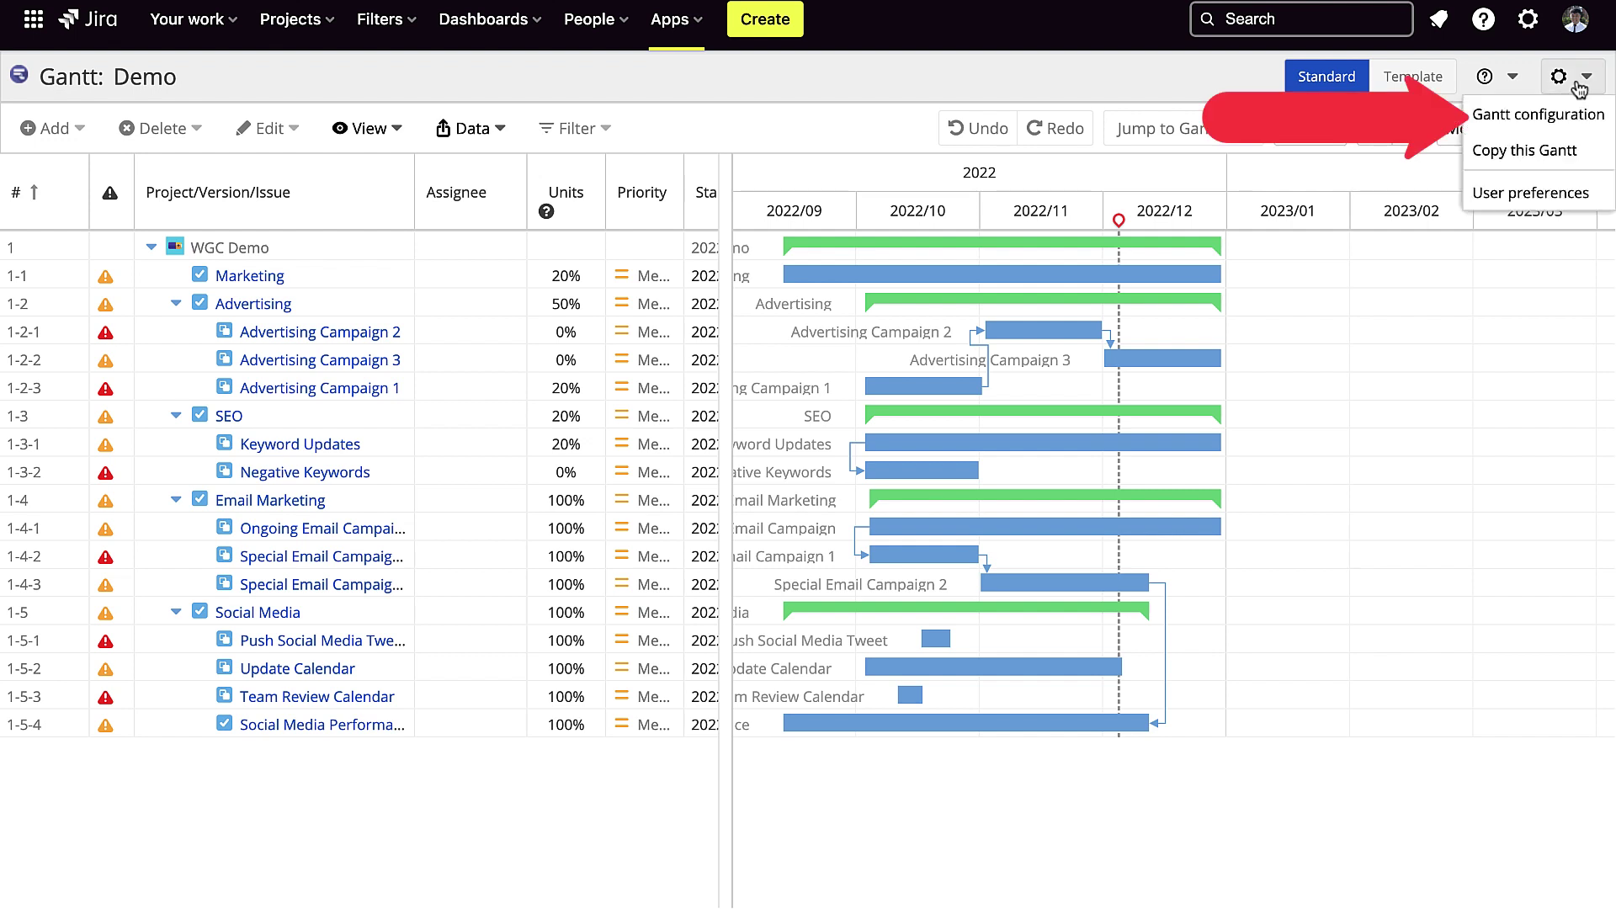
click(1532, 115)
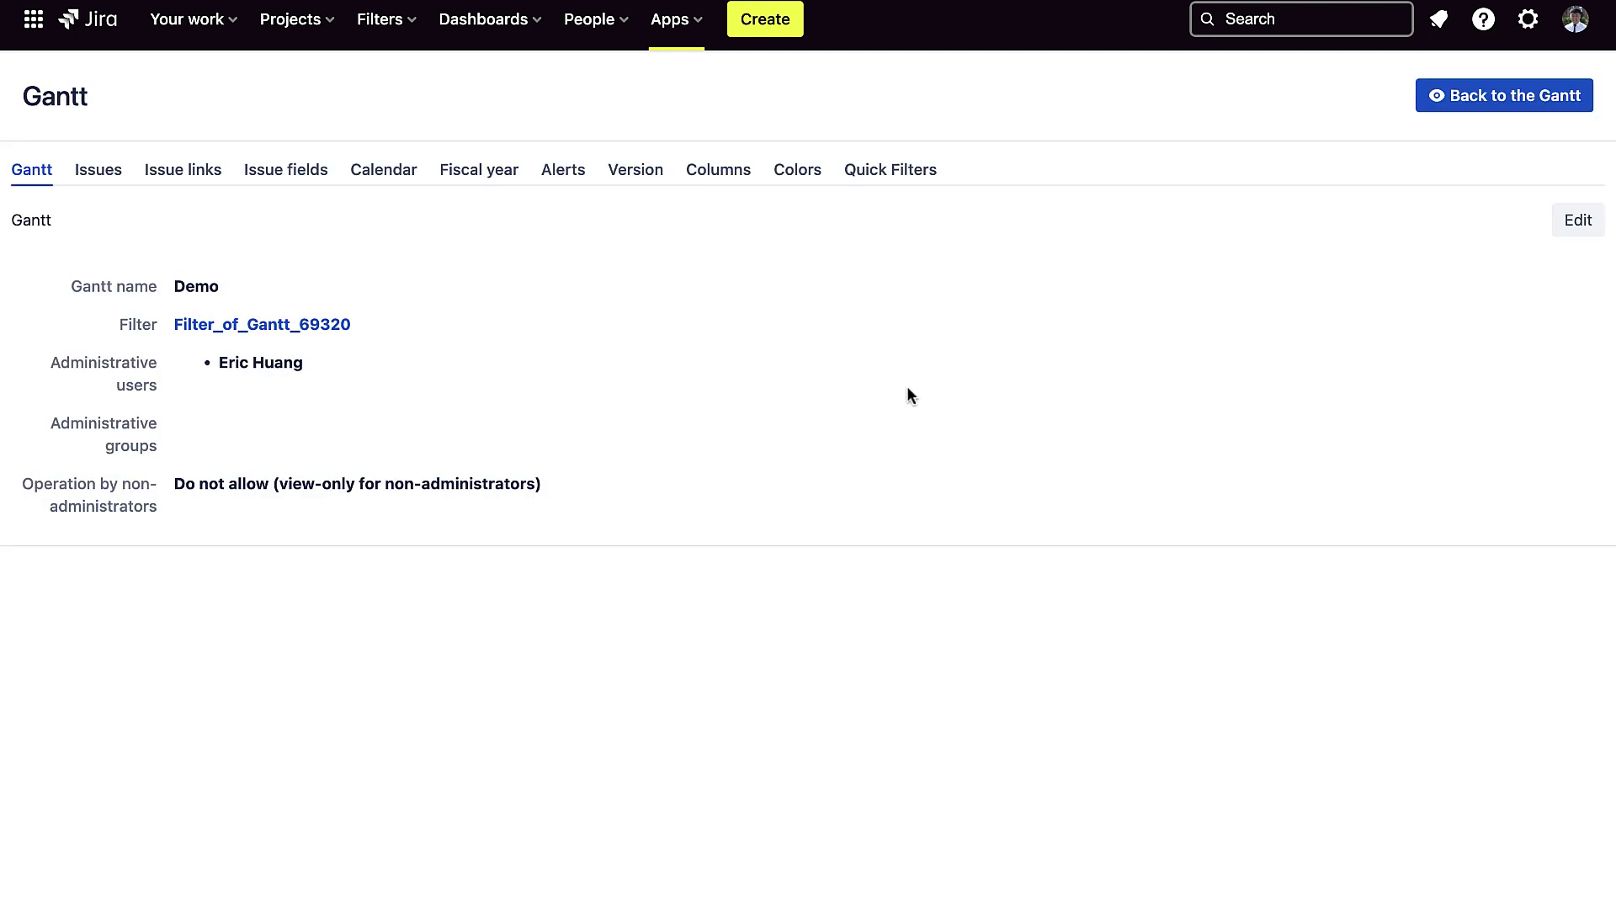
click(399, 181)
click(1578, 219)
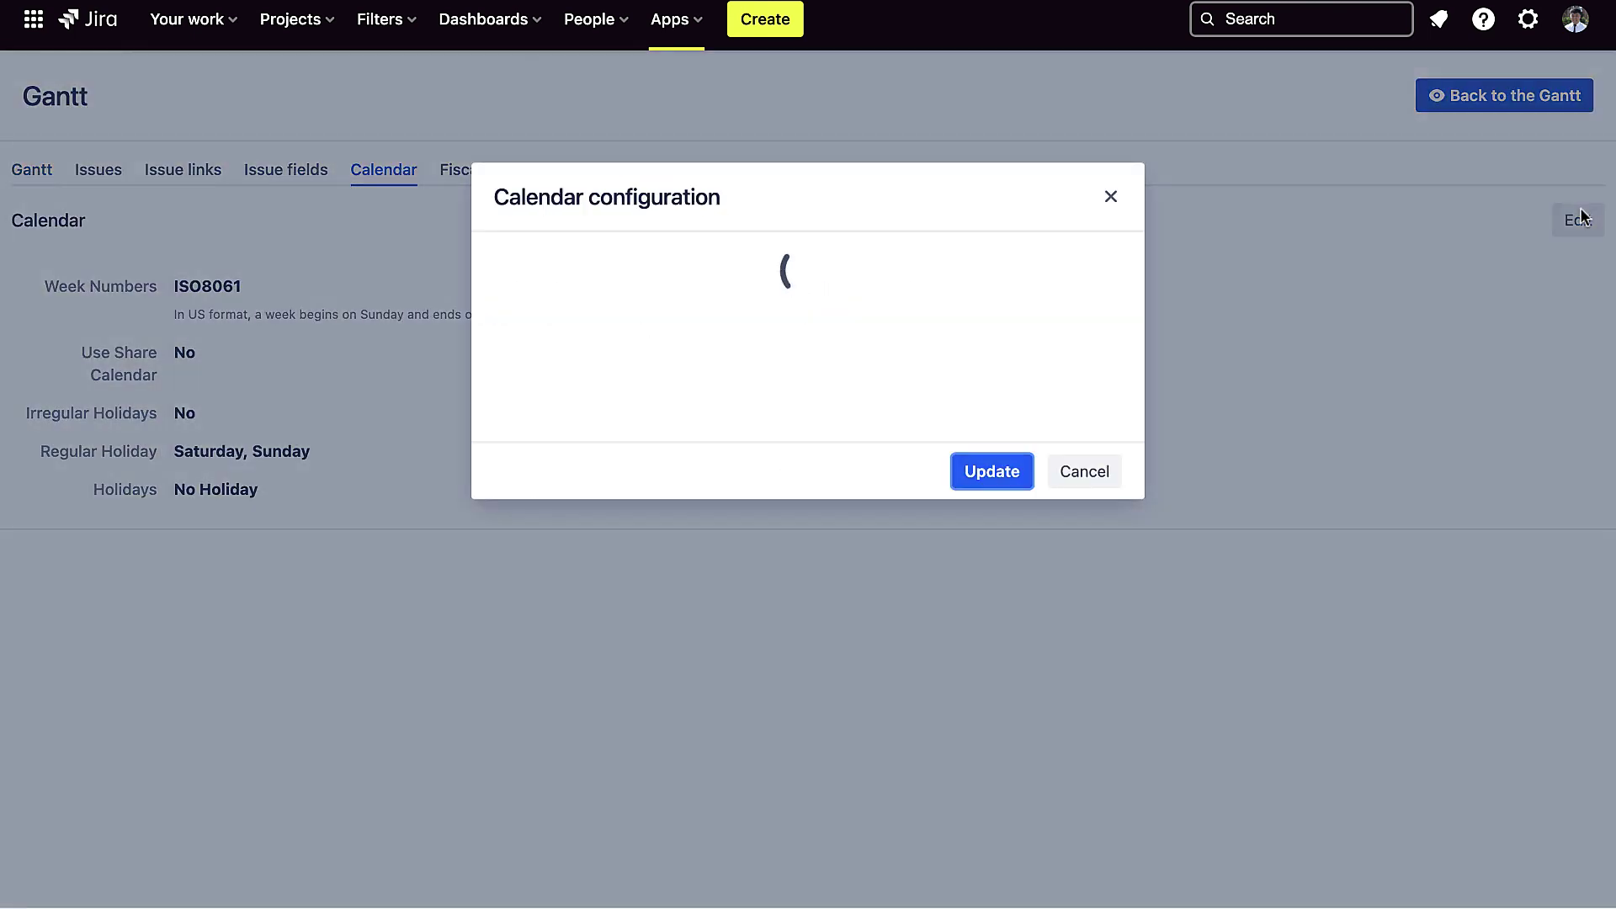
click(821, 511)
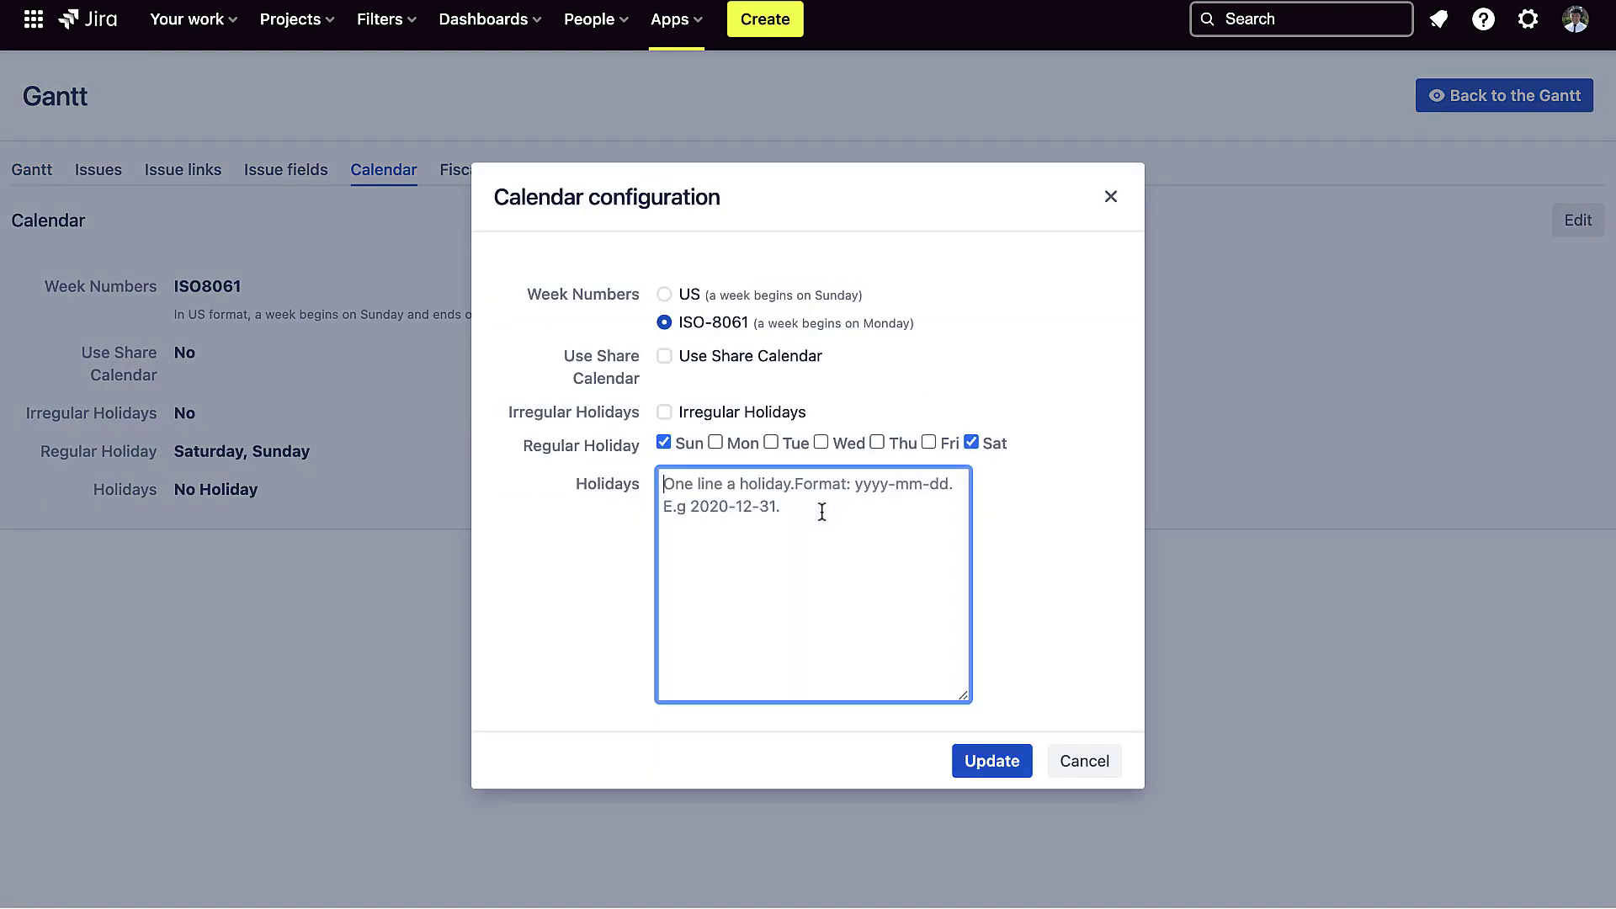
text(2022-12-25)
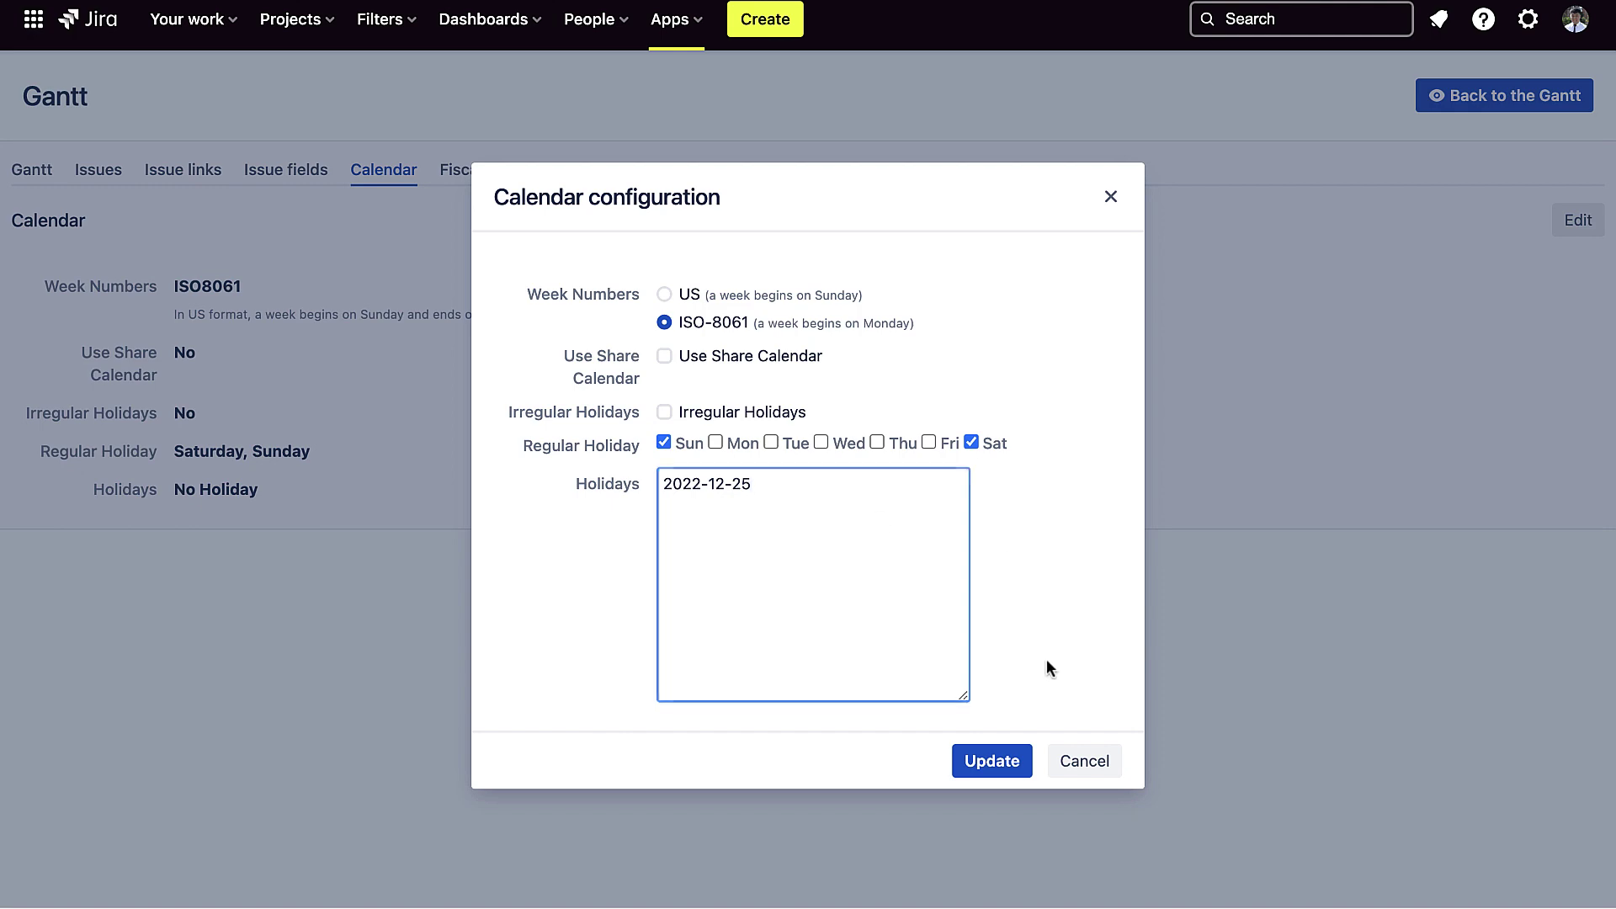
click(1119, 791)
click(1114, 204)
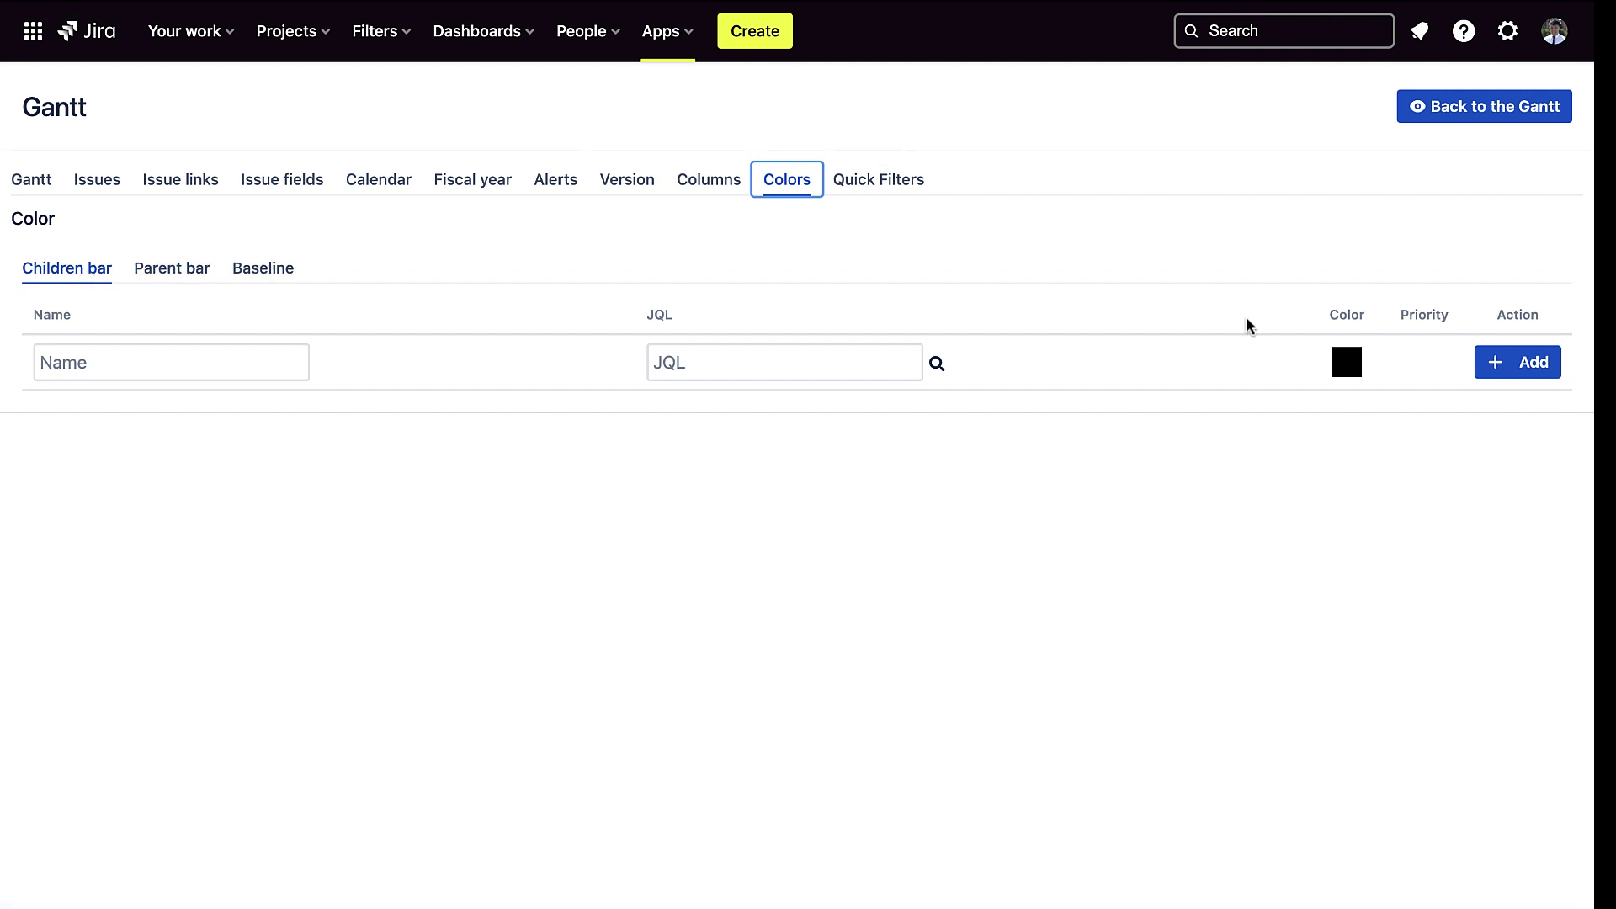
click(1345, 363)
click(1360, 463)
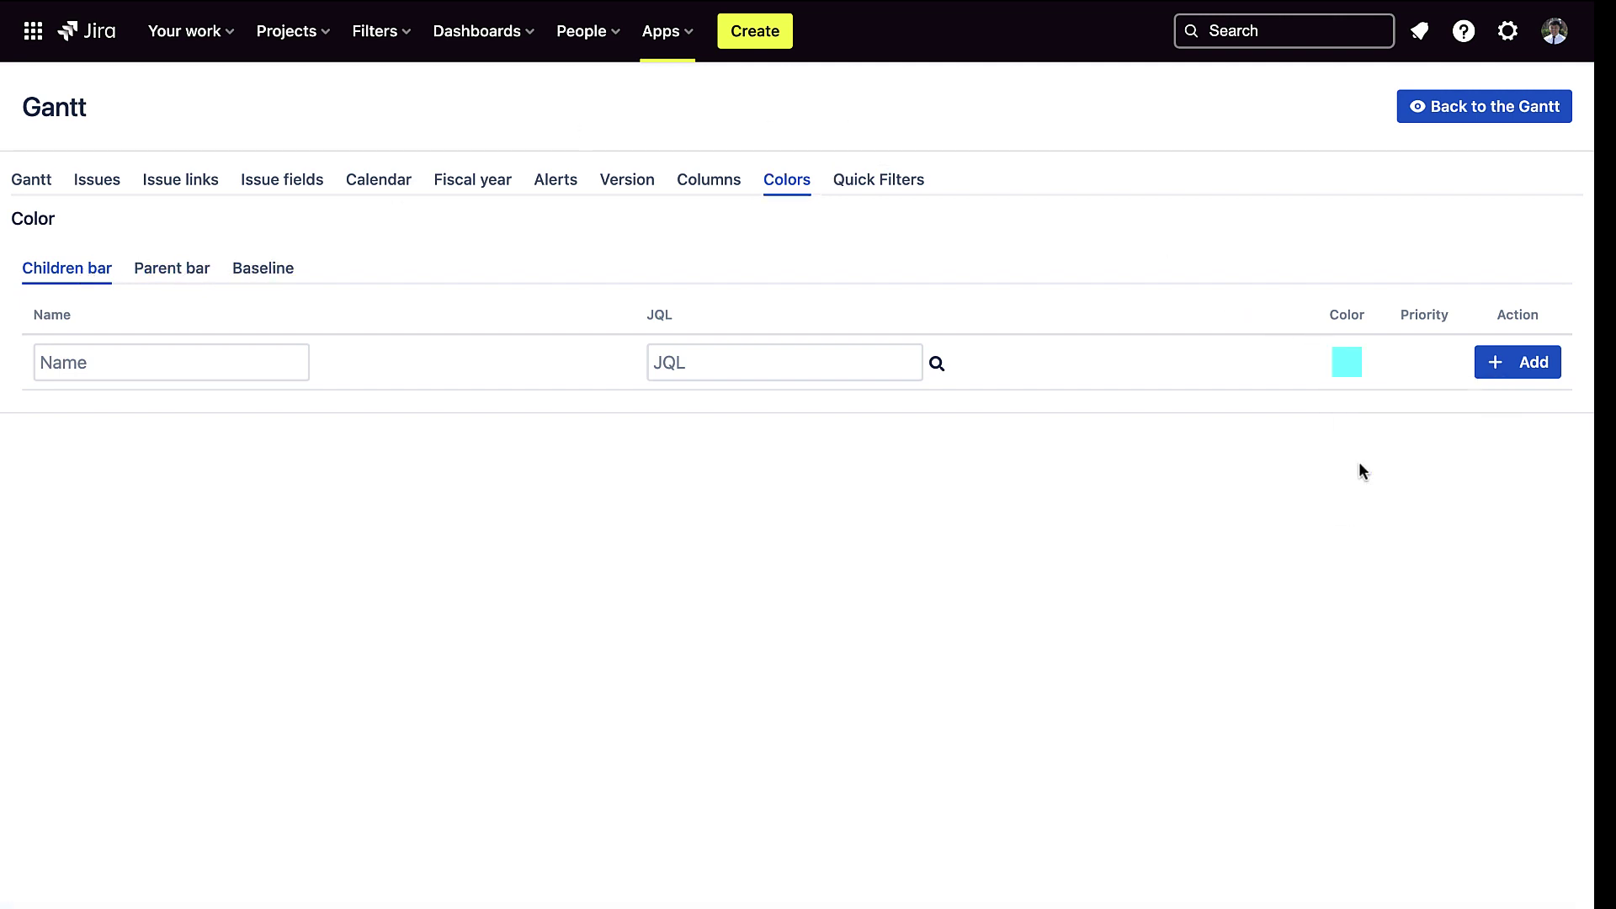
click(1347, 362)
click(1361, 418)
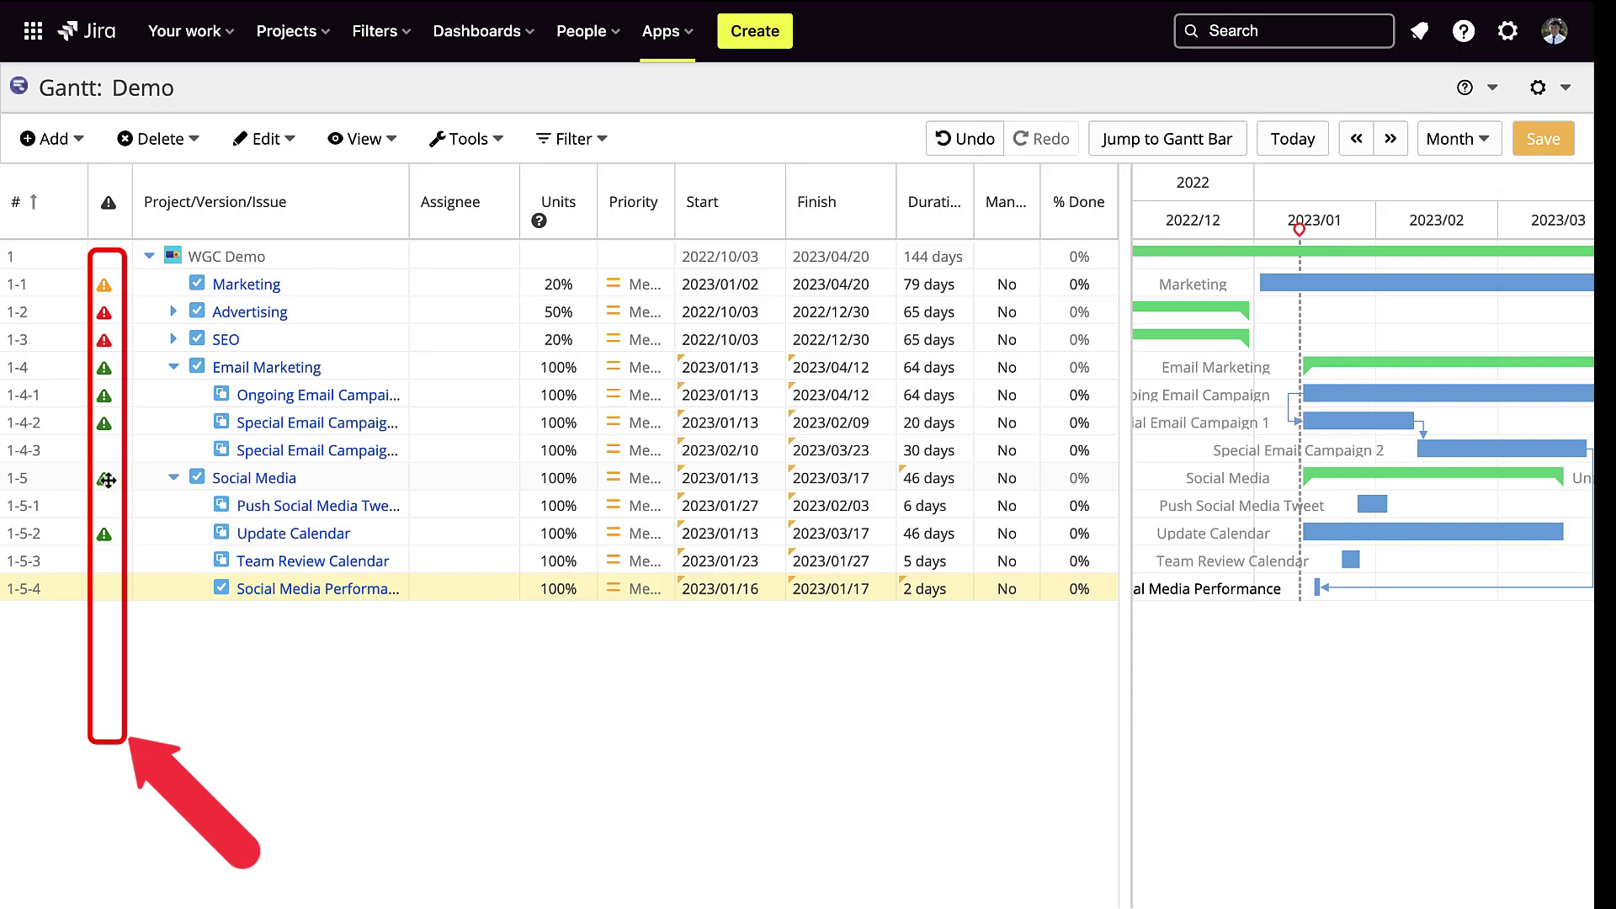
mouse_move(104, 480)
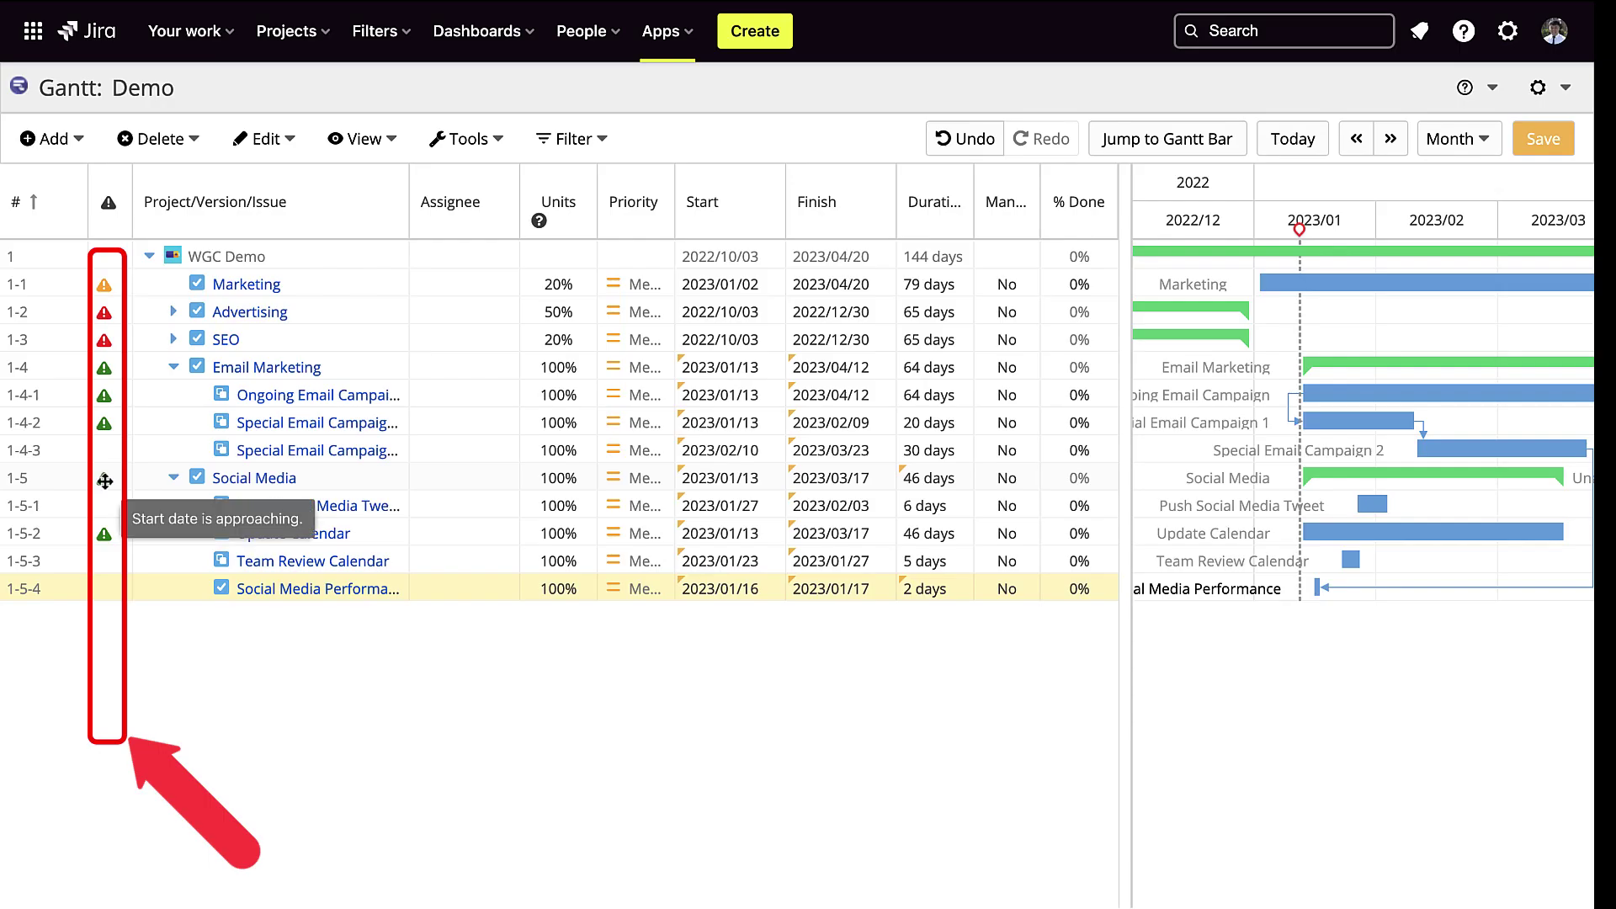
mouse_move(104, 284)
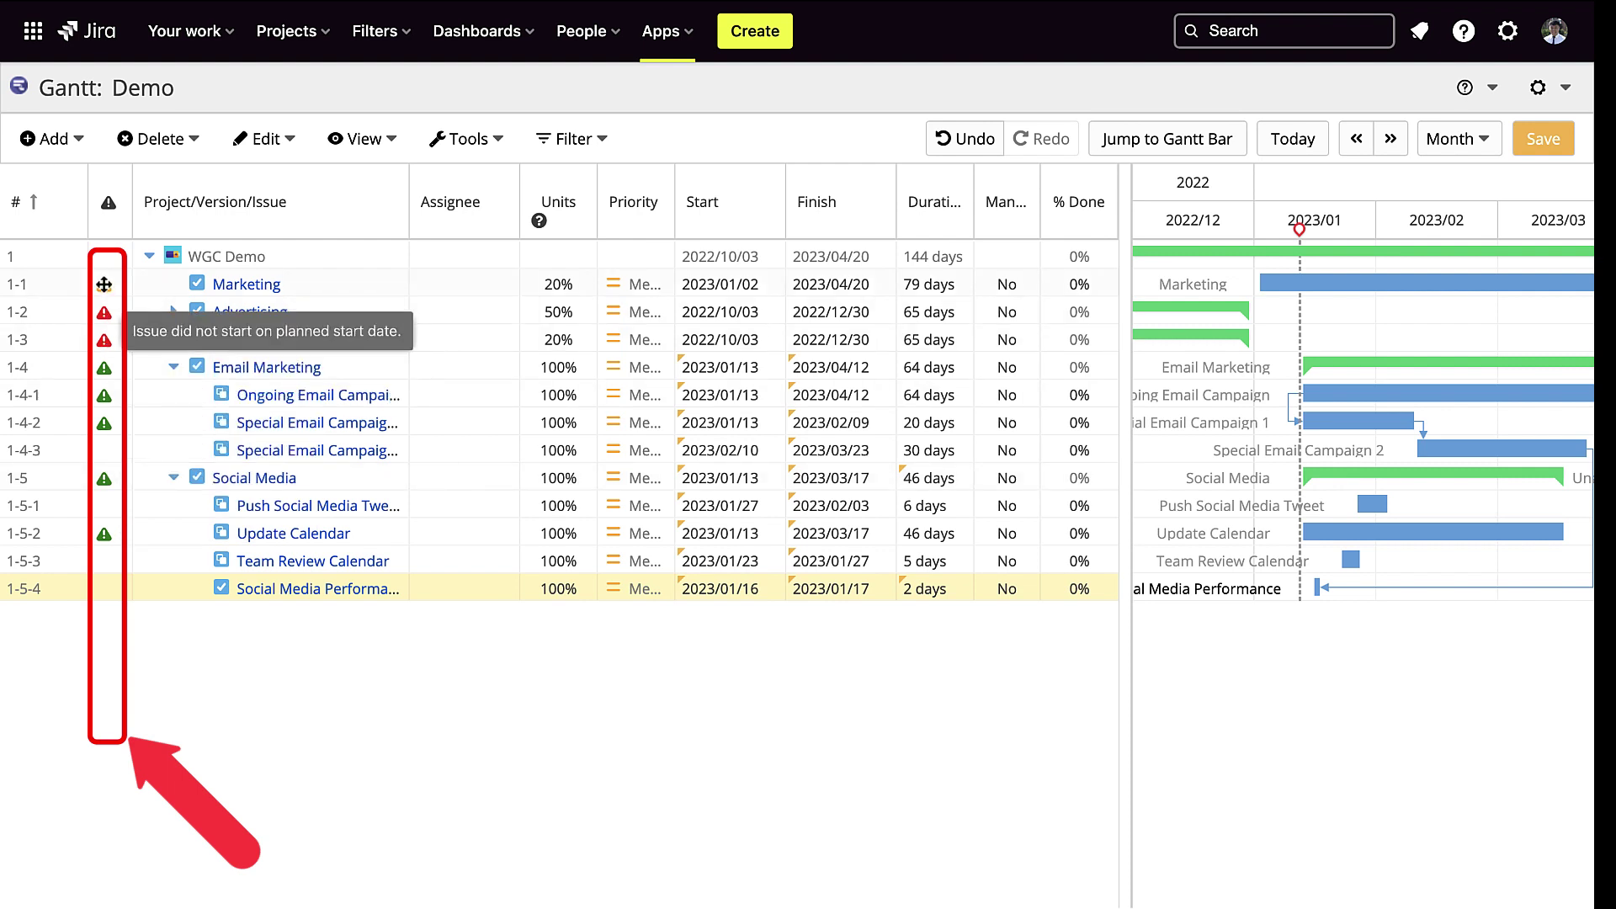
mouse_move(104, 313)
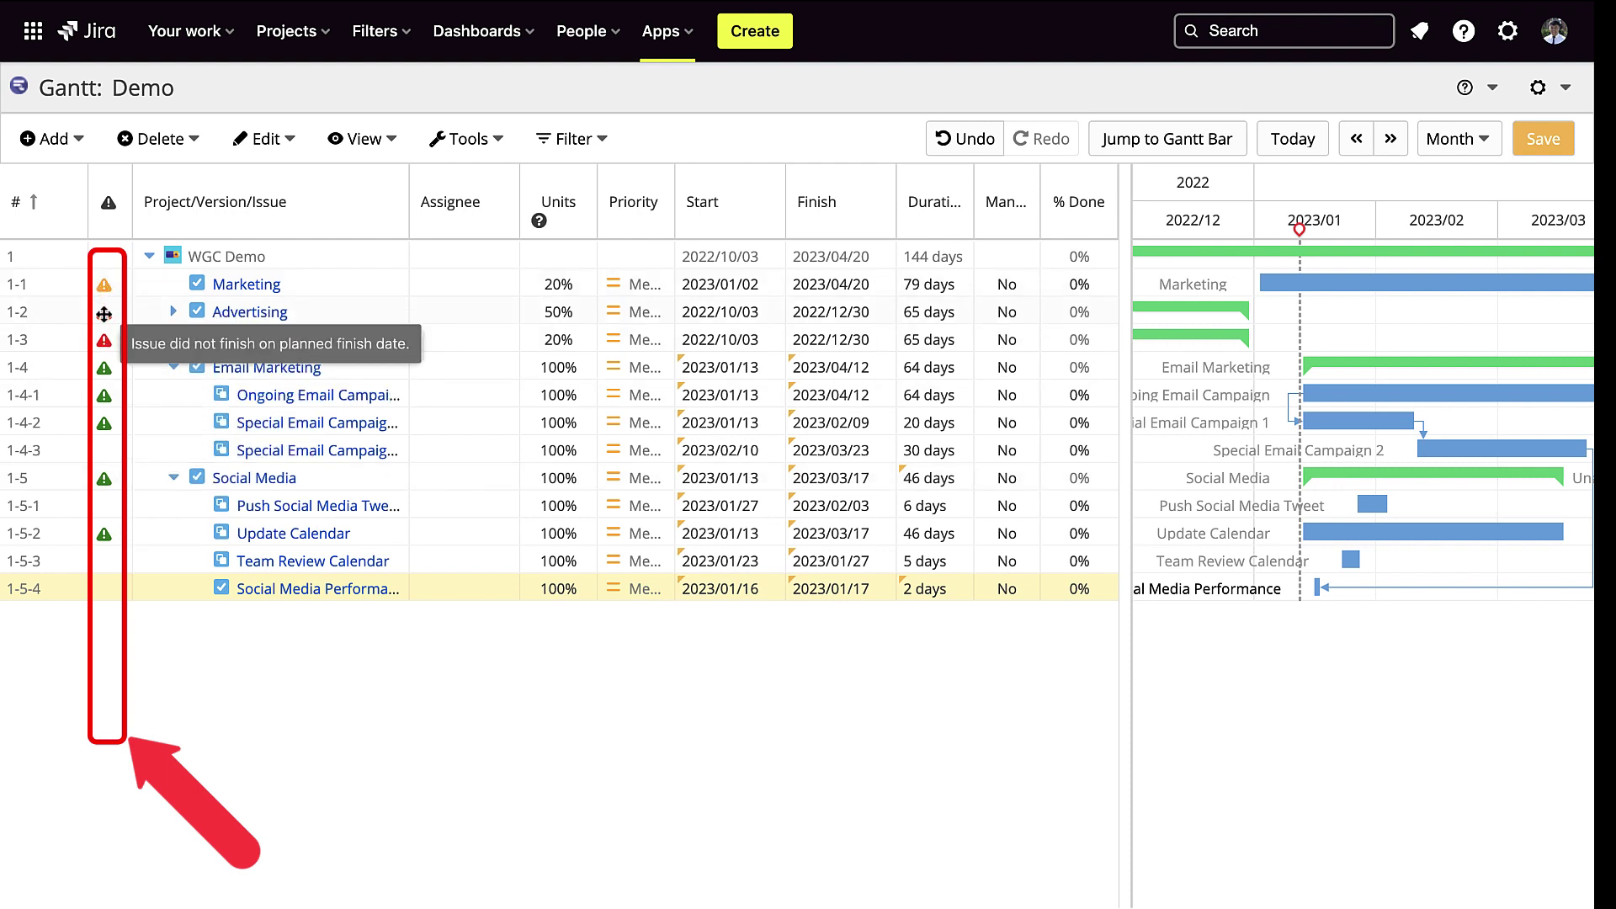